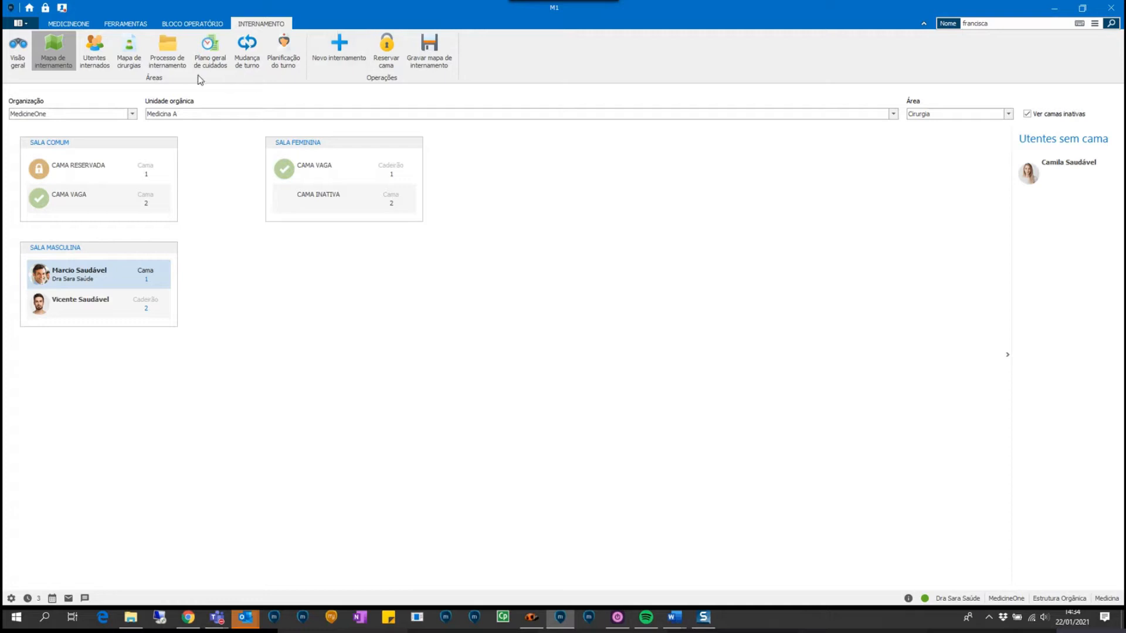
- Review the selected inpatient's financial information, examining the acts in the Plano de internamento simples and Plano de internamento Premium billing plans
click(160, 47)
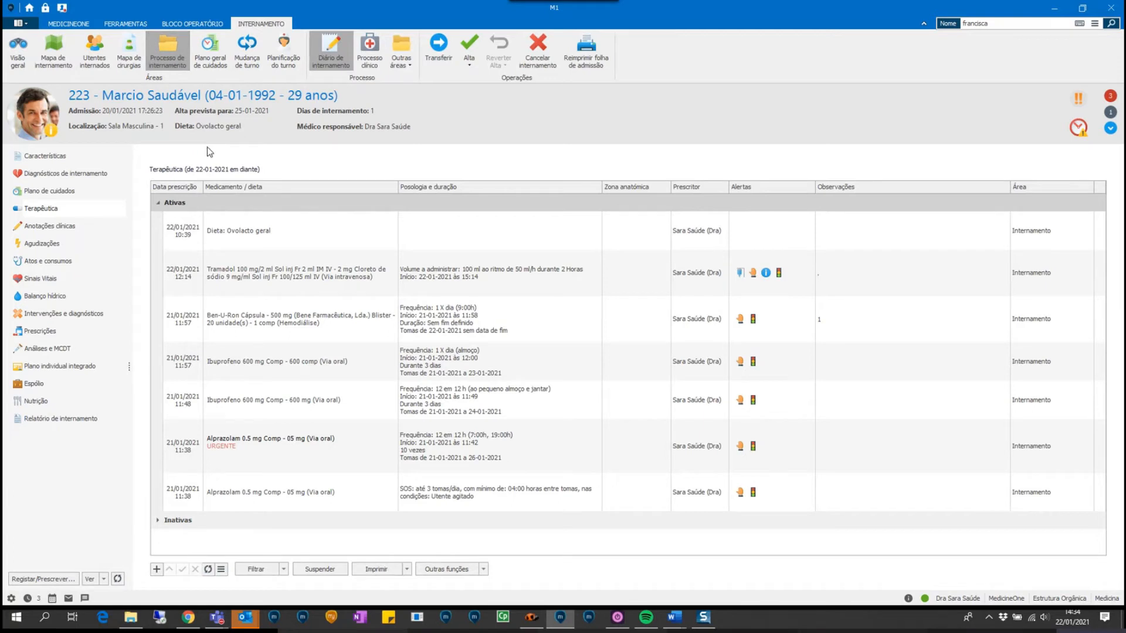
click(96, 161)
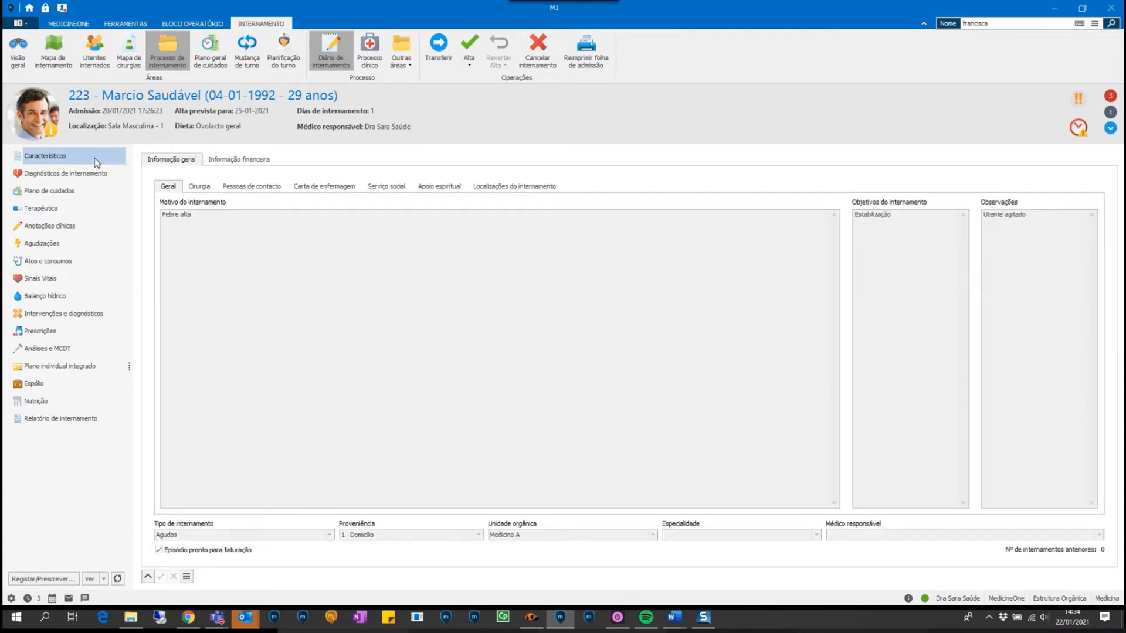
click(252, 166)
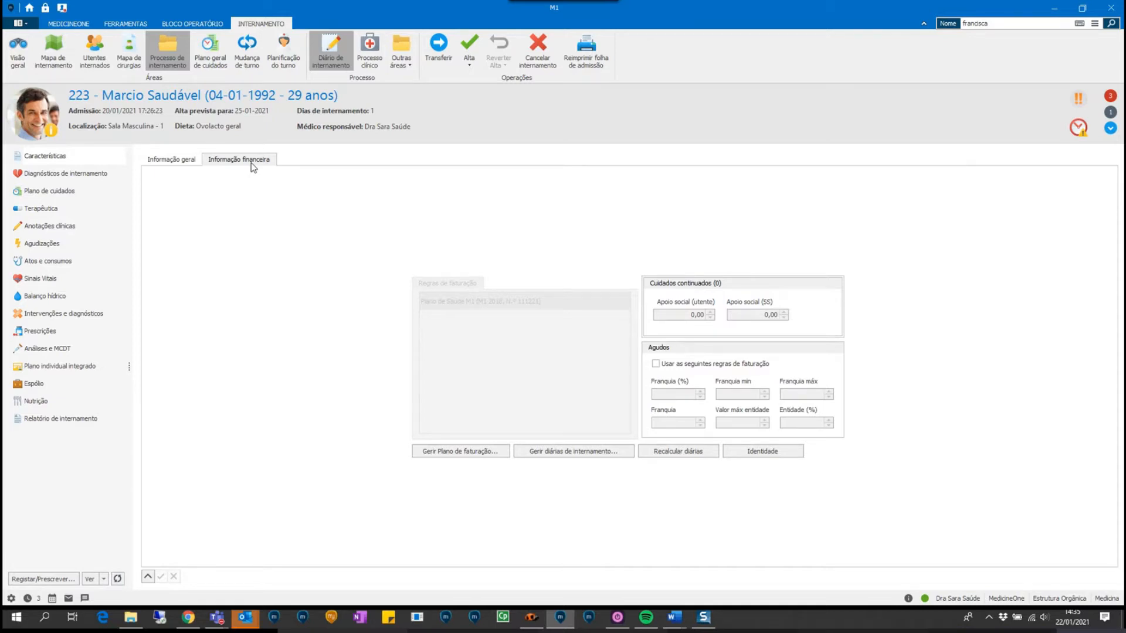
click(454, 452)
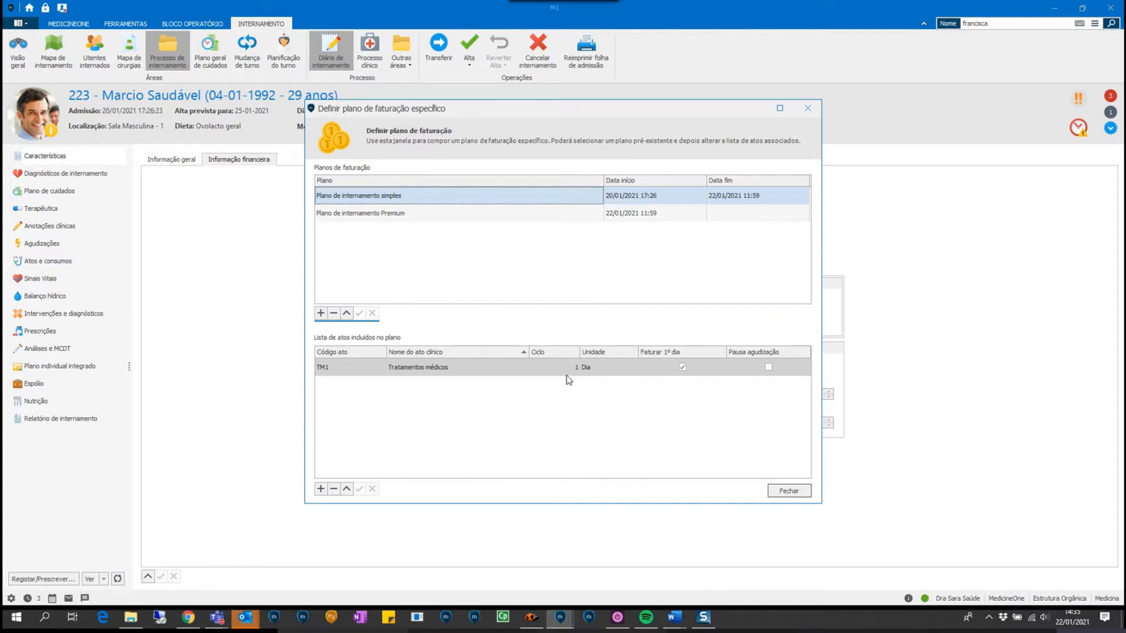
click(449, 215)
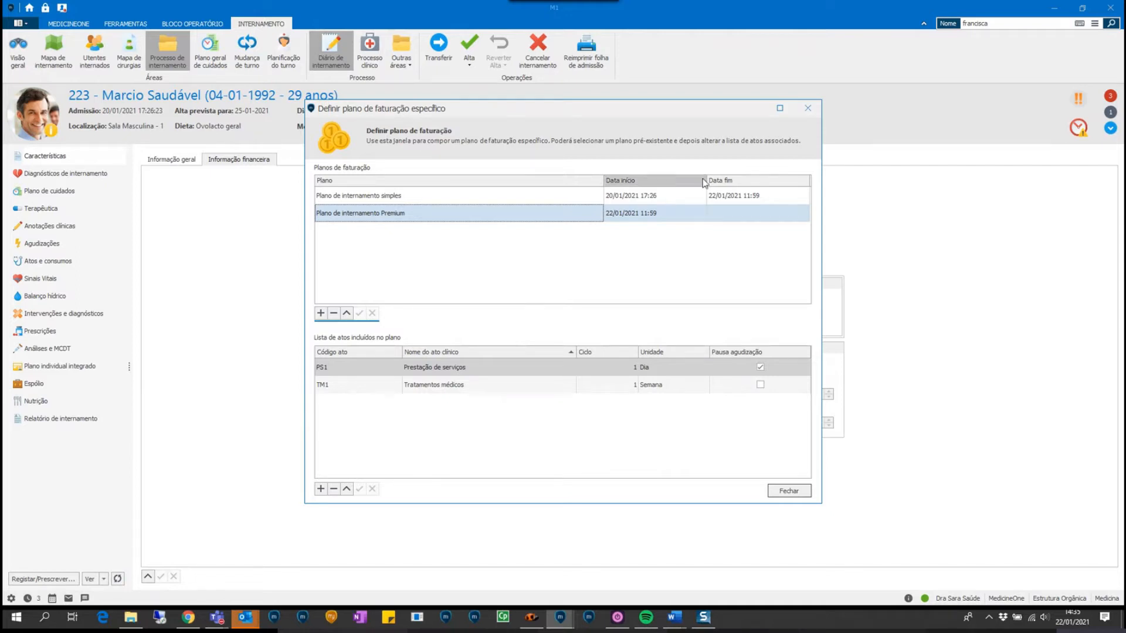
click(805, 497)
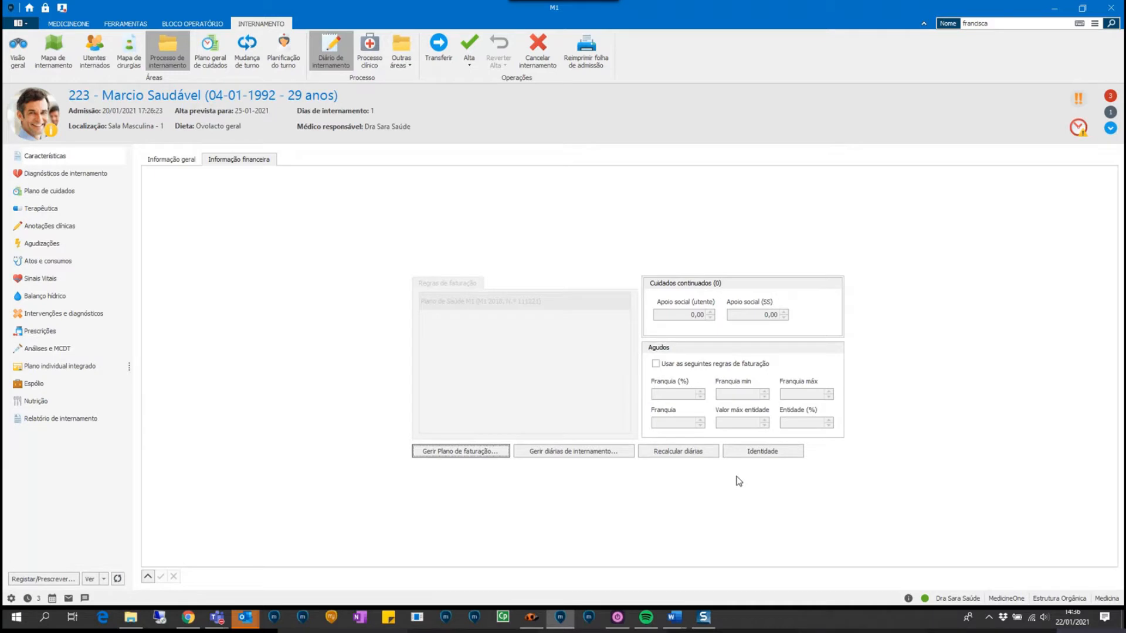
- Review the inpatient's daily charges for each stay location, including the entries dated 20/01/2021 and 21/01/2021
click(598, 456)
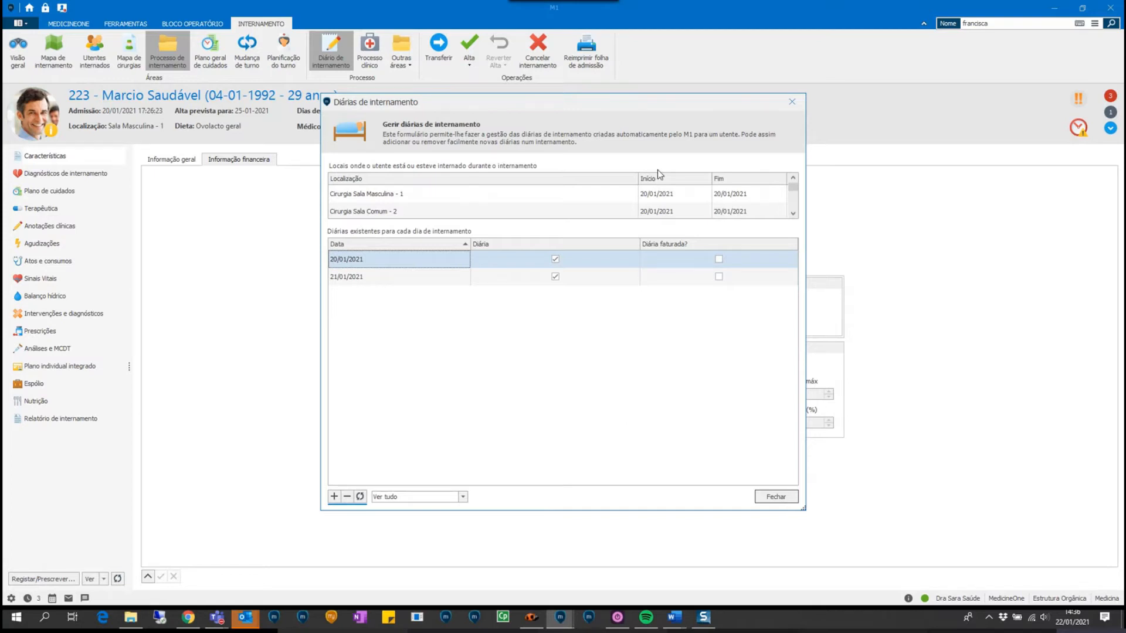
click(528, 194)
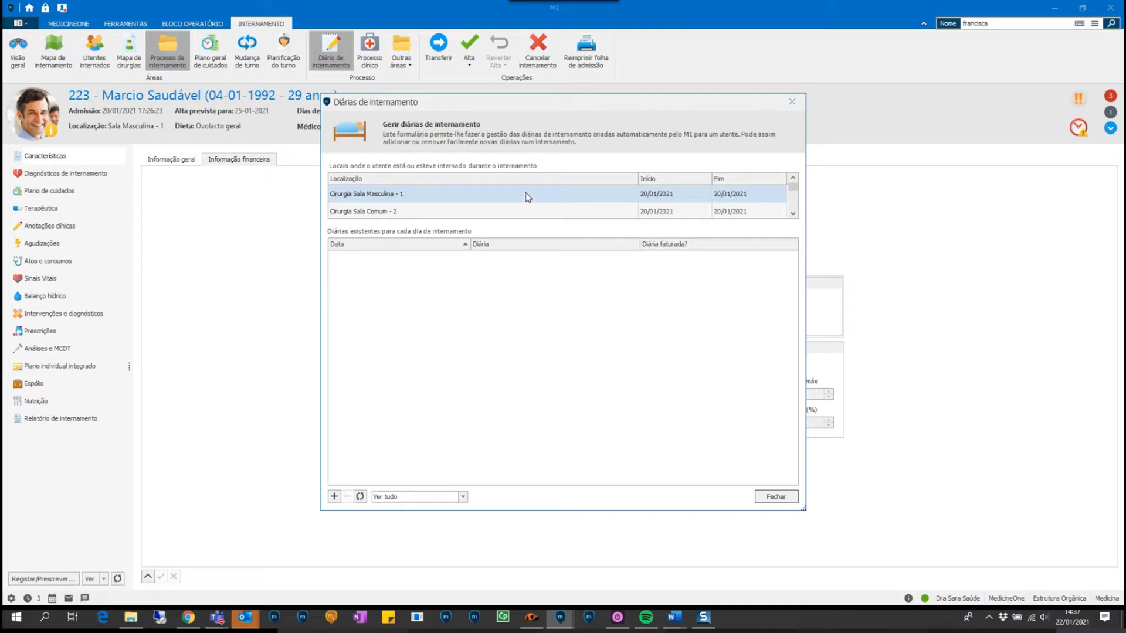
click(523, 209)
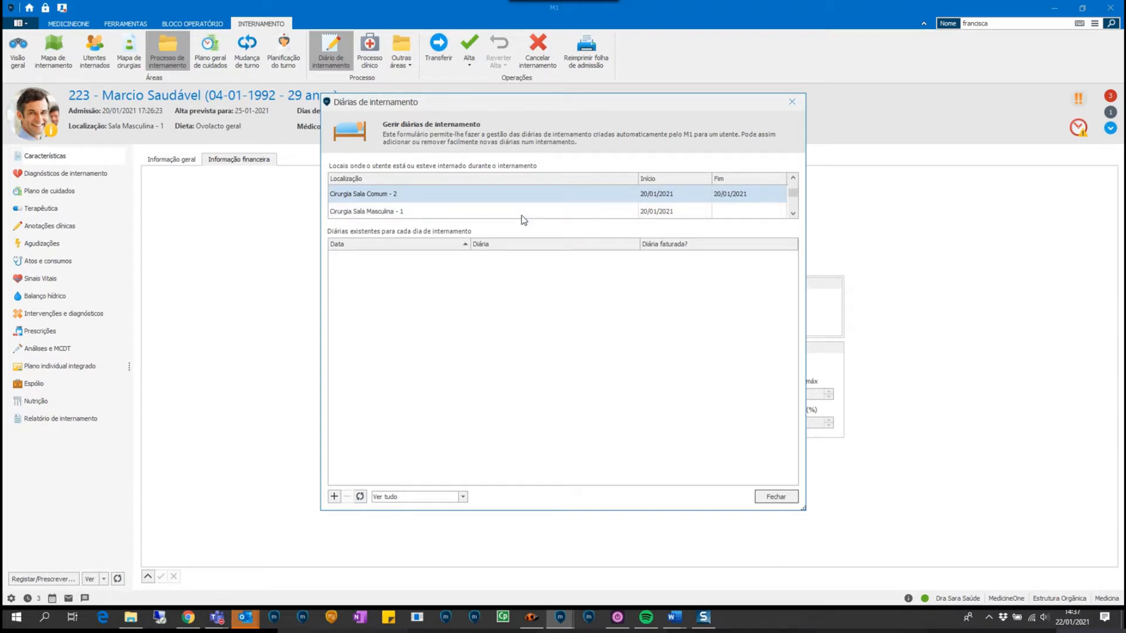
click(516, 215)
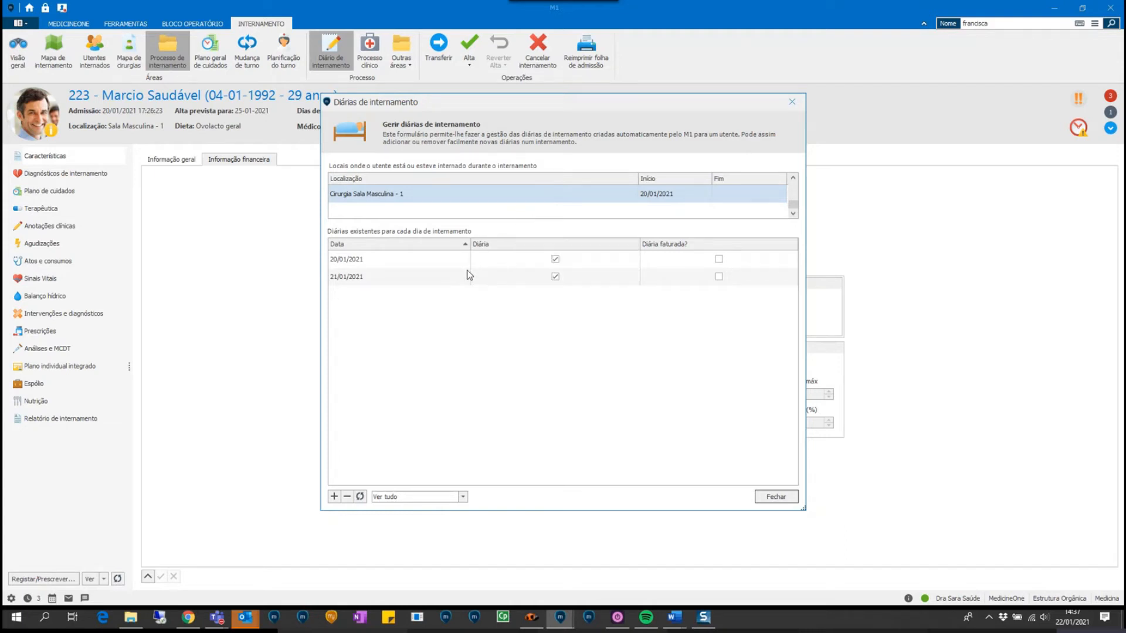
click(396, 262)
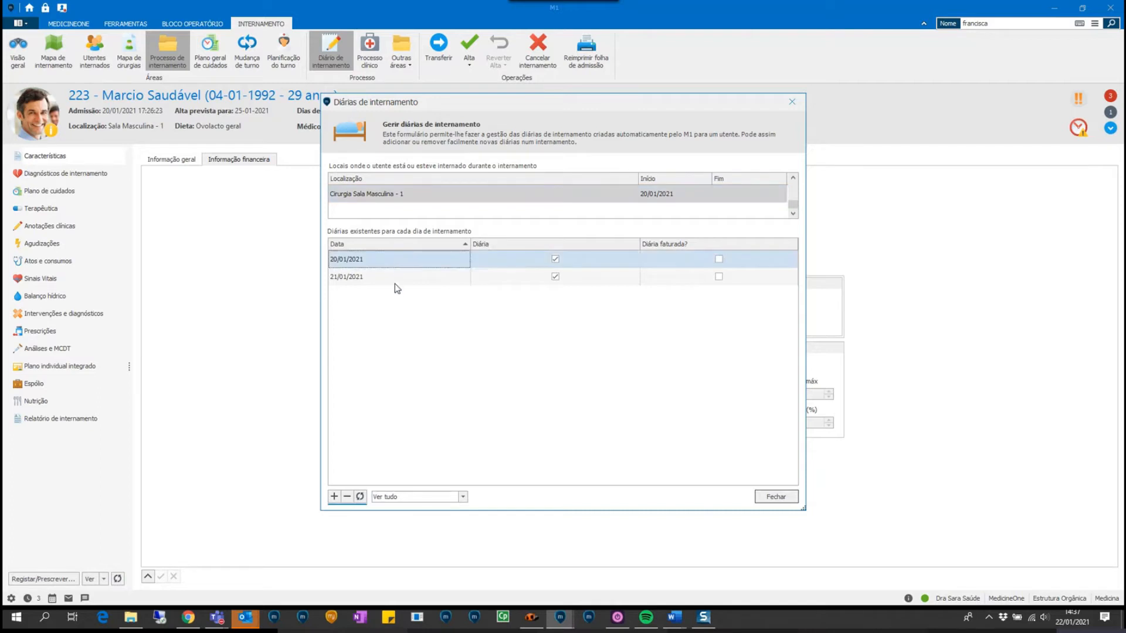
click(397, 278)
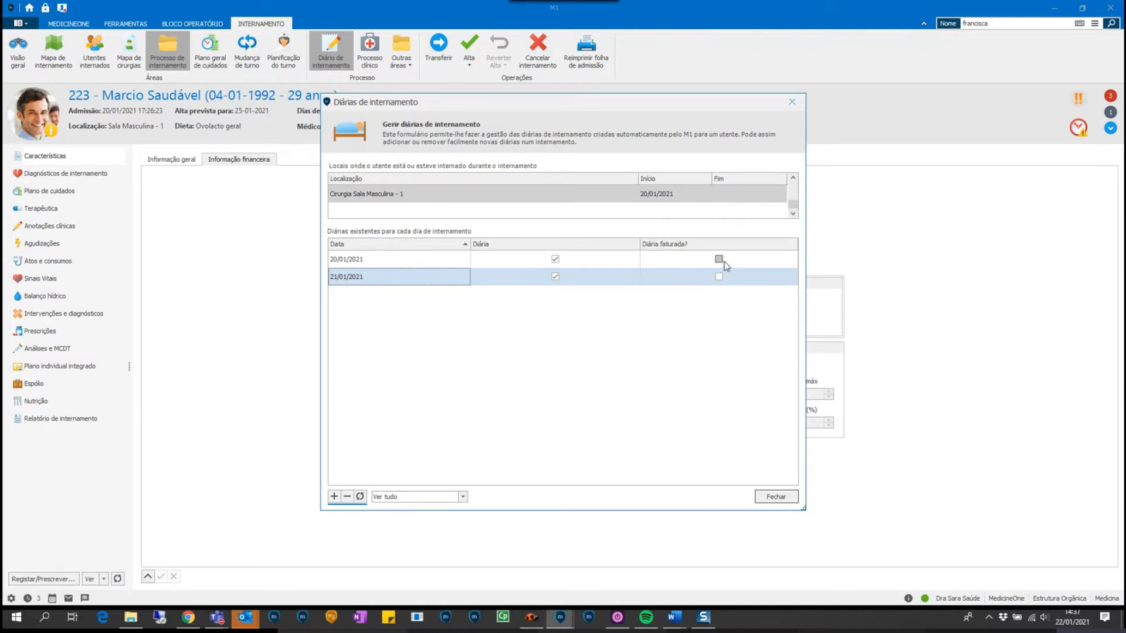
click(784, 498)
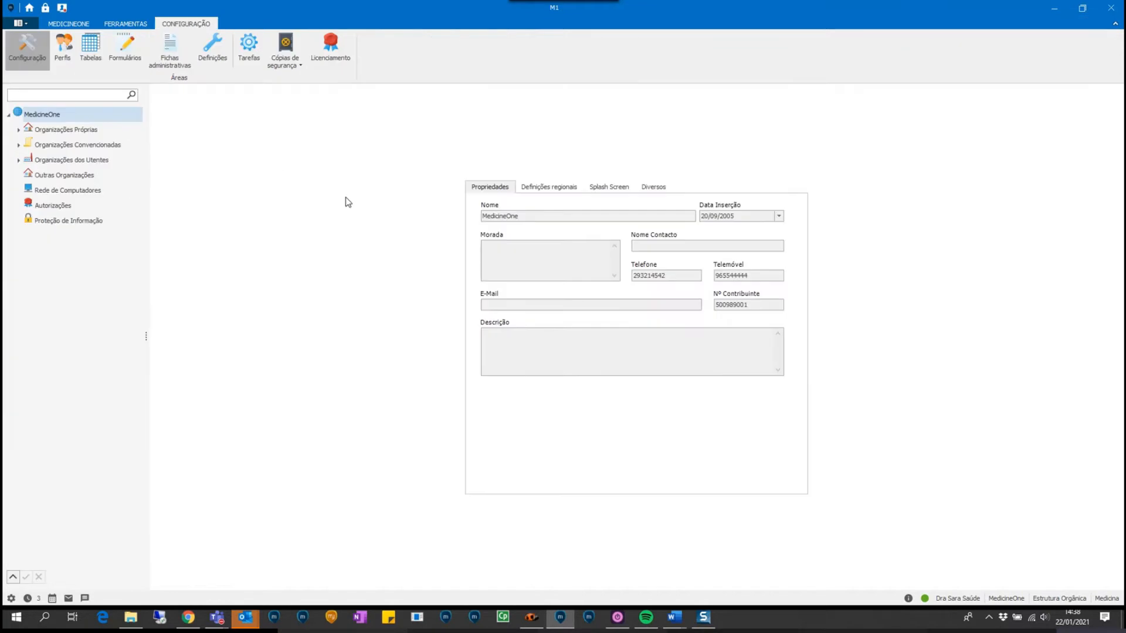
- Find the Planos de faturação configuration table by searching for "plano" and select the MedicineOne organization
click(90, 58)
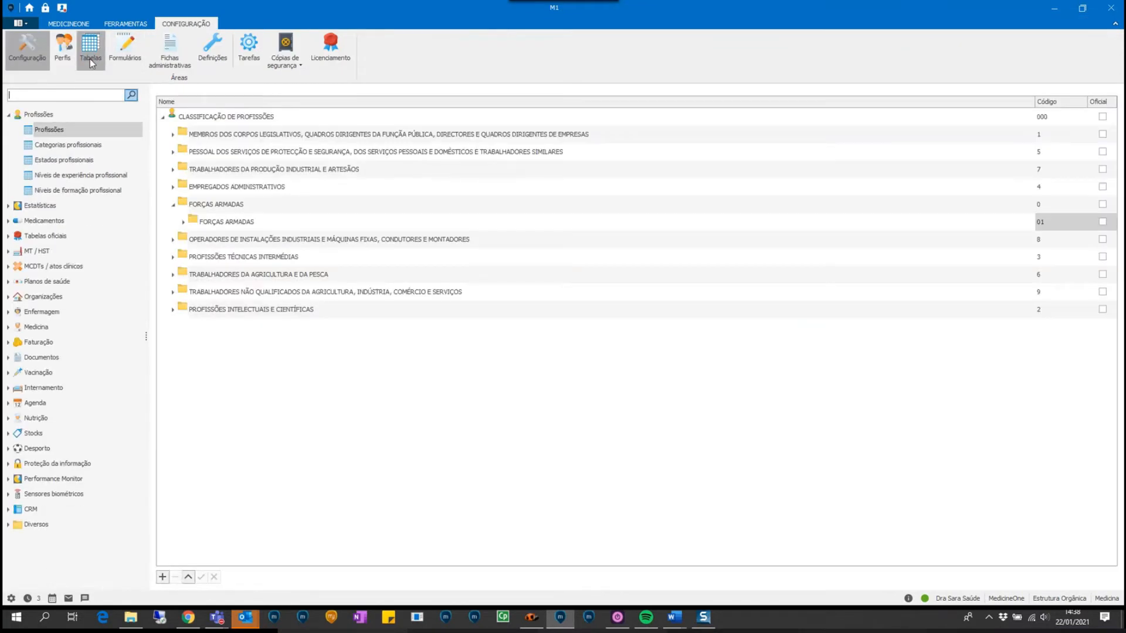
click(92, 96)
text(plano)
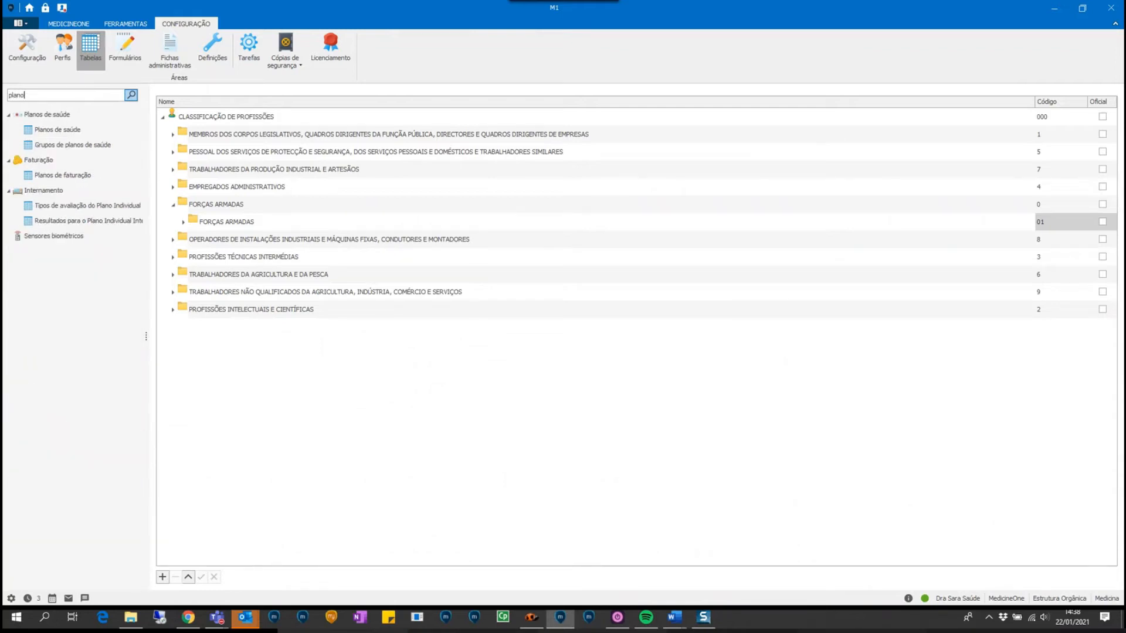
click(78, 175)
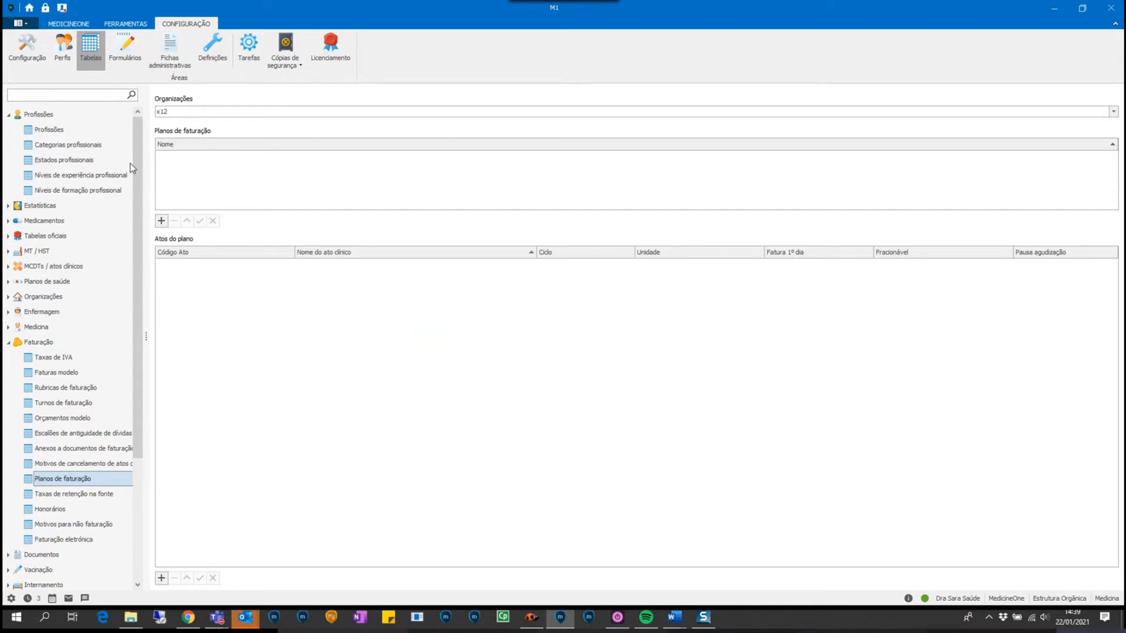
click(336, 114)
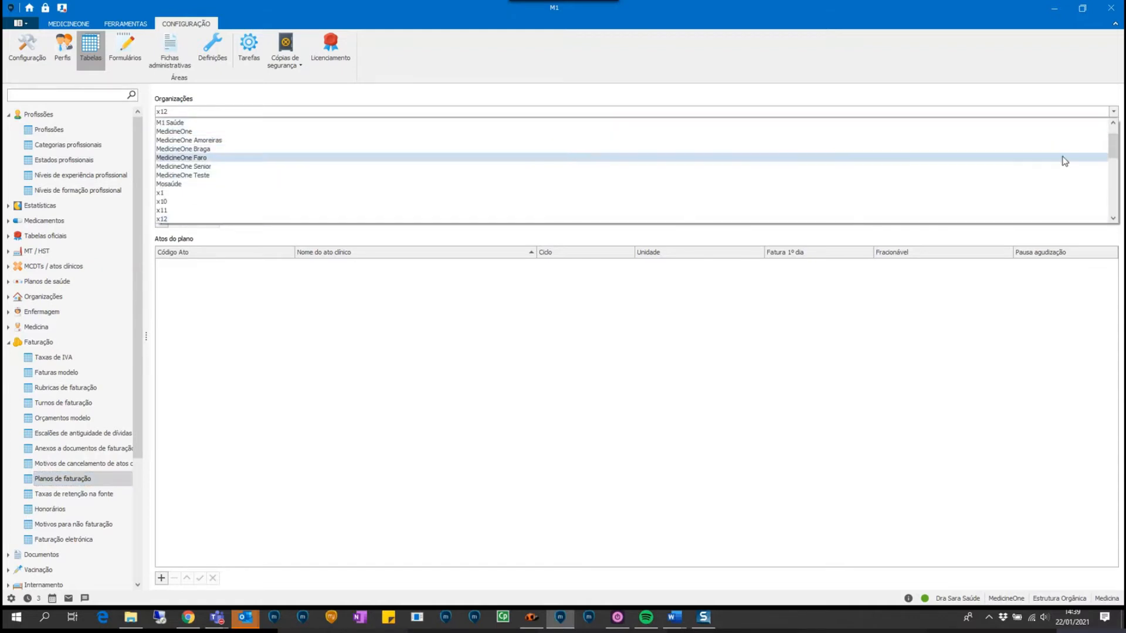
scroll(1113, 143, up, 1)
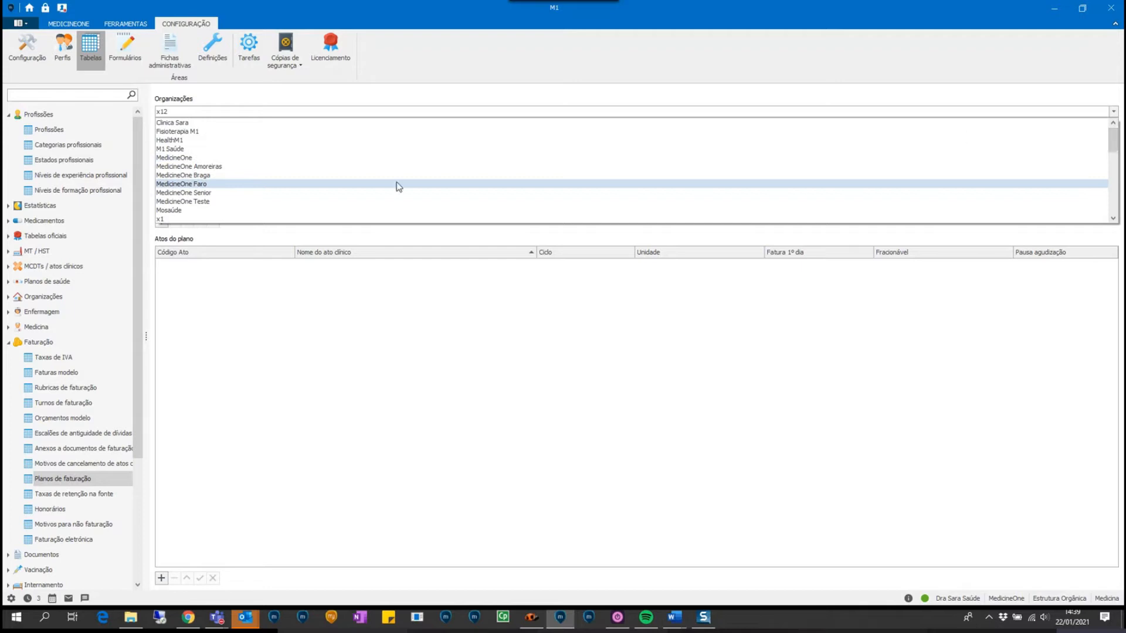
click(365, 159)
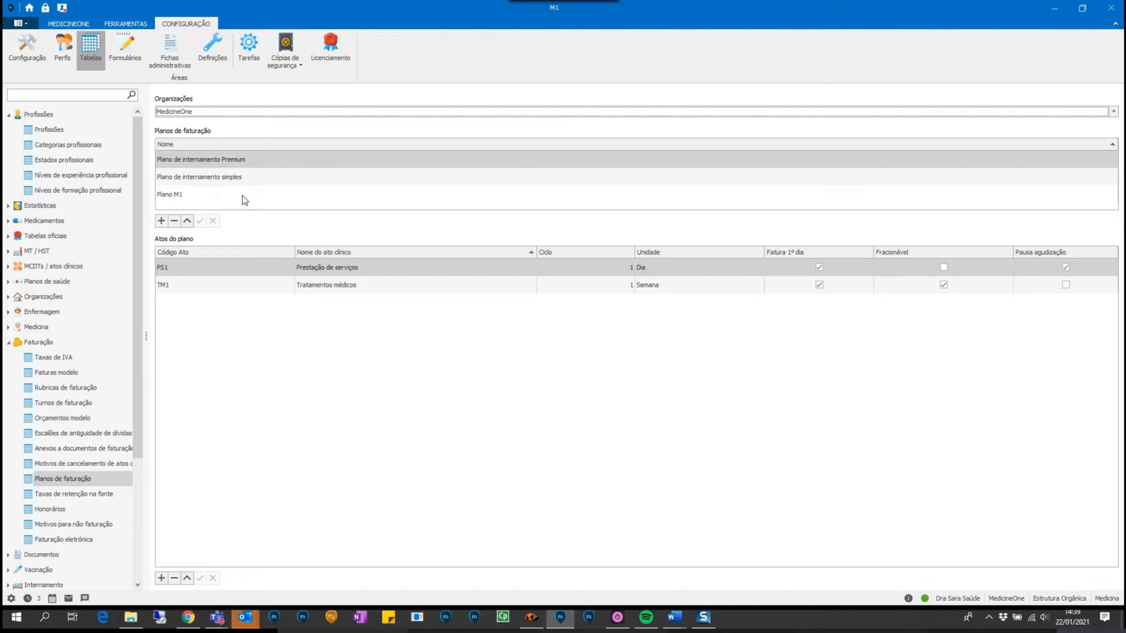
- Create and save a new billing plan named "Plano formação"
click(161, 221)
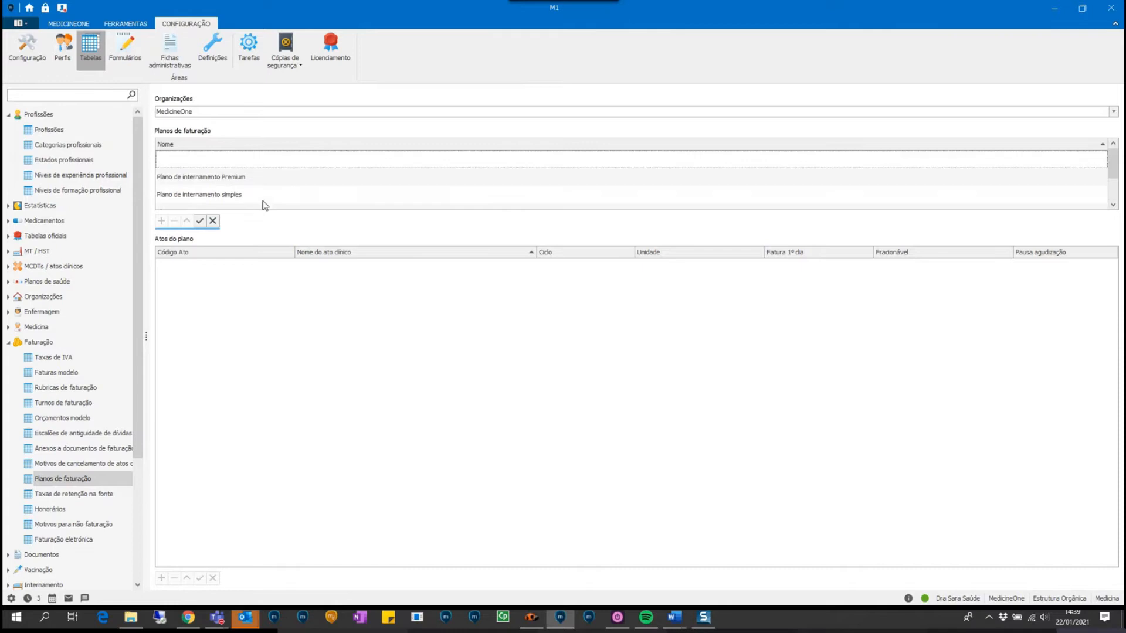
text(Plano formação)
click(200, 220)
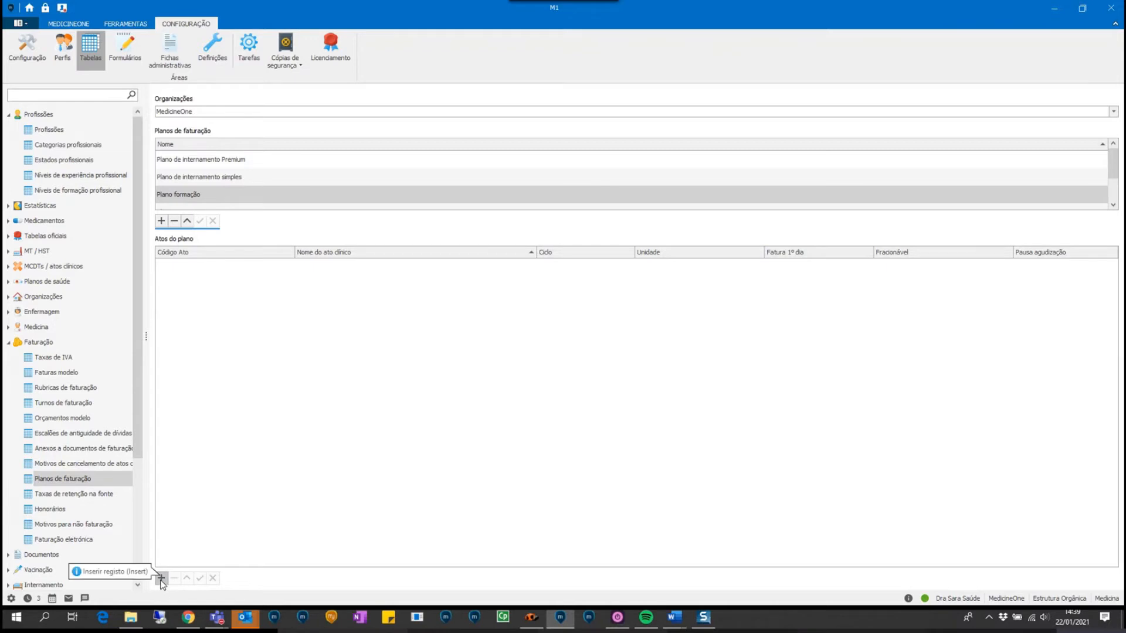
- Add the clinical act Pequena cirurgia (PC) to Plano formação, finding it with the search "pequena"
click(160, 578)
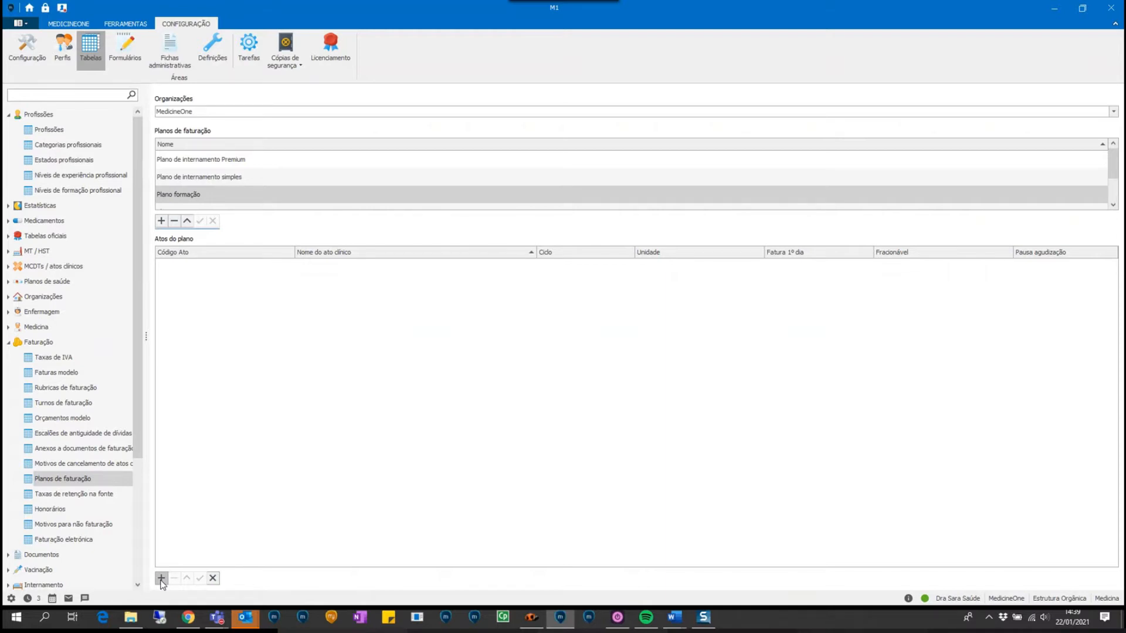
click(160, 579)
text(pe)
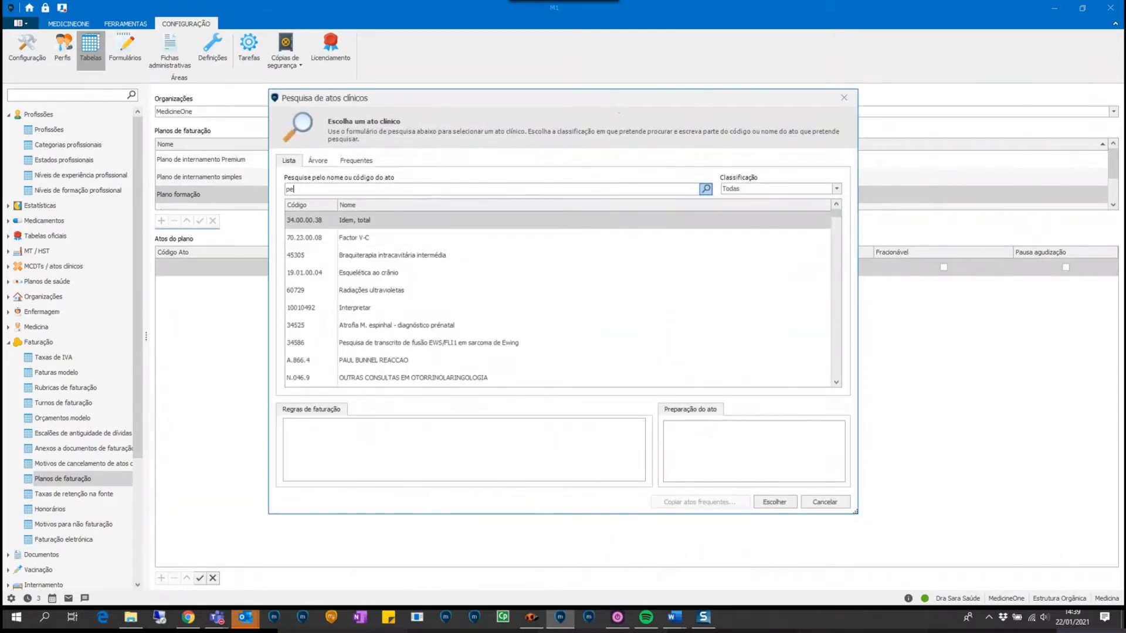
text(quena)
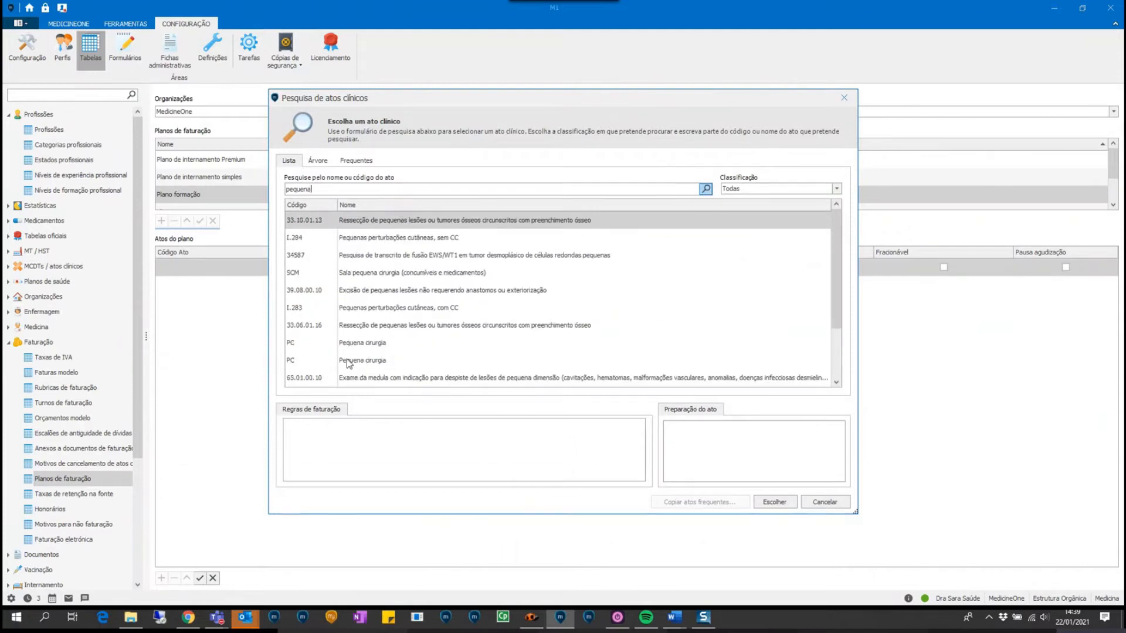
click(352, 344)
click(774, 502)
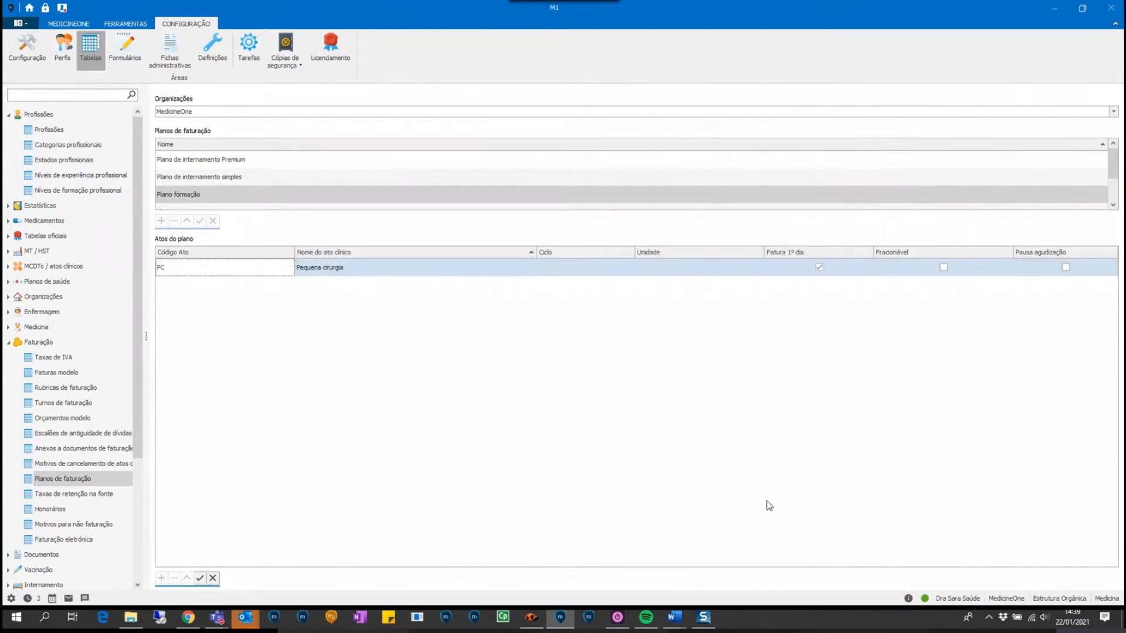
- Set the Pequena cirurgia act's billing cycle to 1 Dia and save the record
click(582, 269)
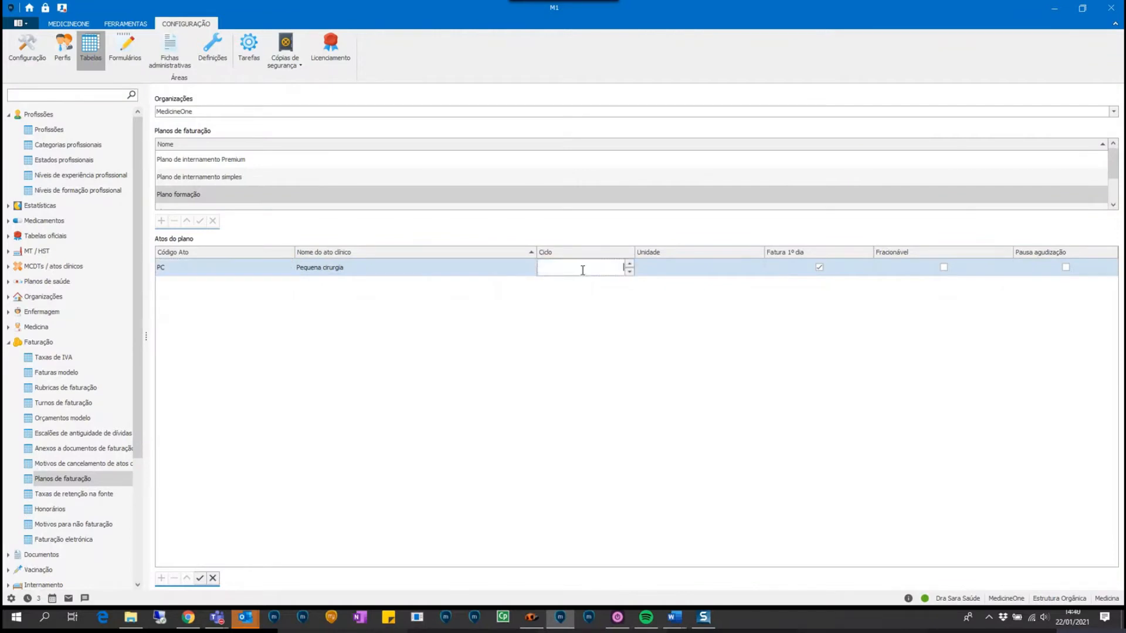
click(675, 274)
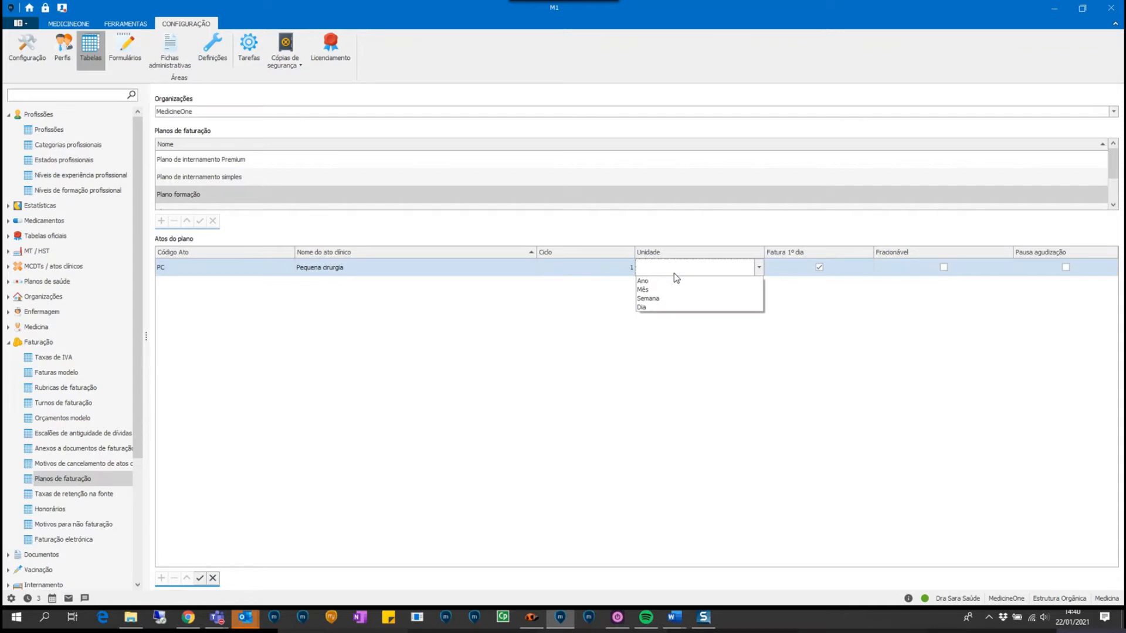
click(668, 308)
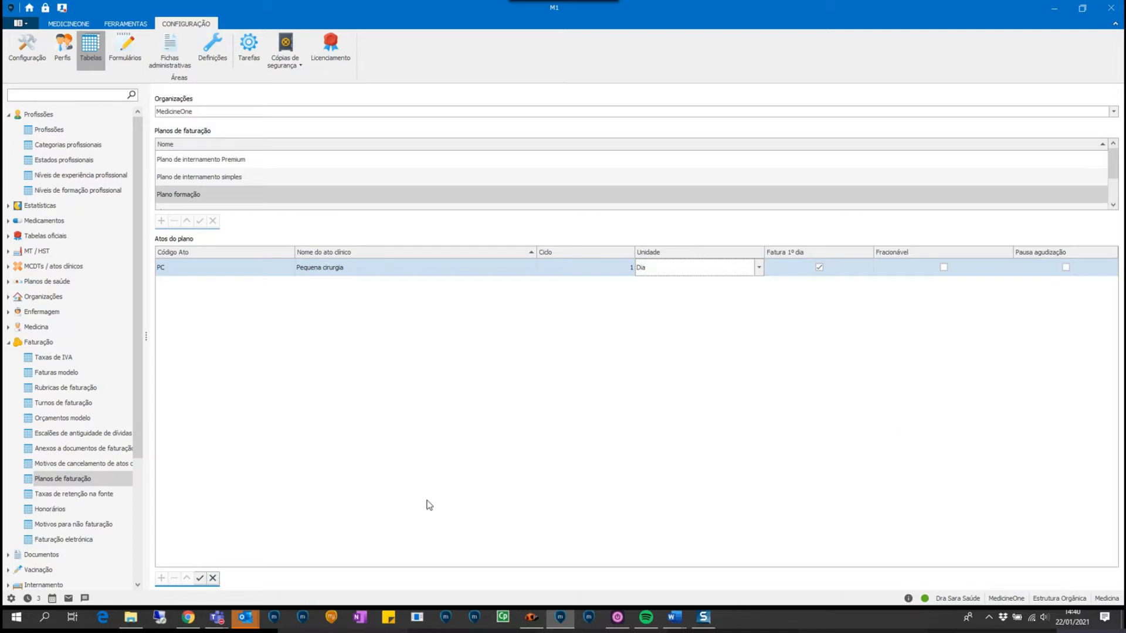
click(200, 579)
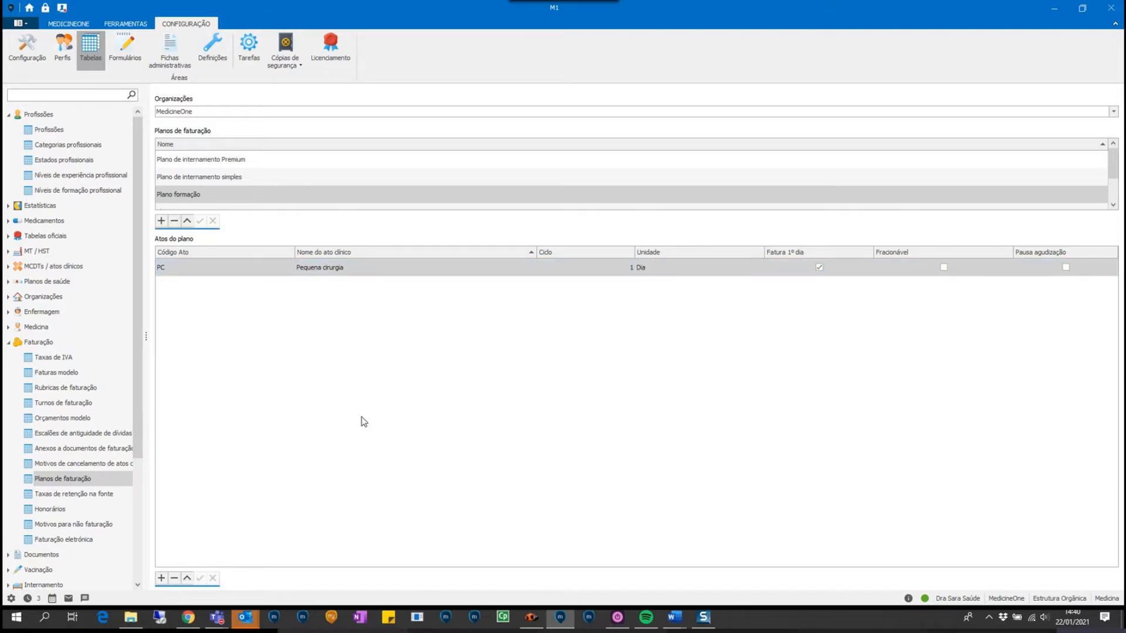
- Add the clinical act Tratamentos médicos (TM1) to Plano formação, finding it with the search "tratamento médicos"
double_click(362, 418)
text(tra)
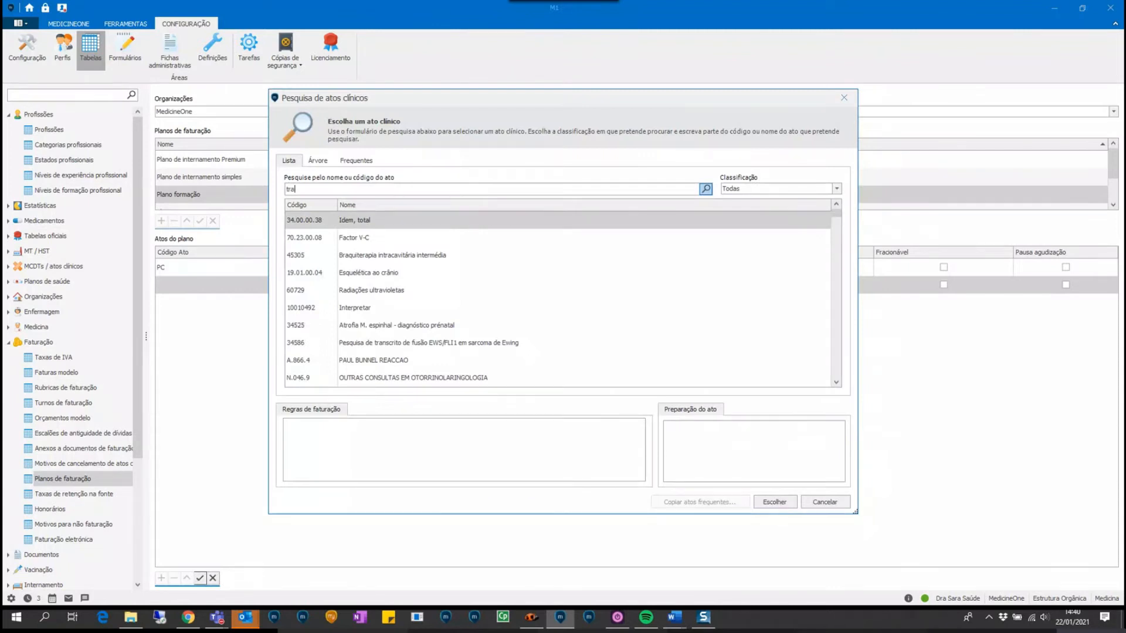
text(tamento médicos)
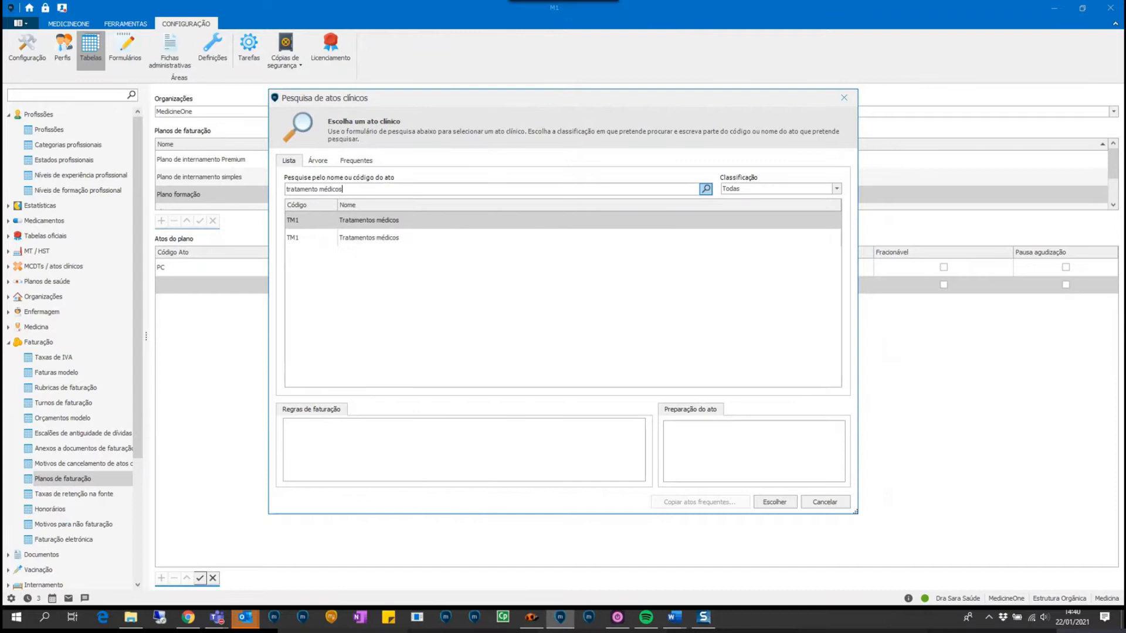
click(414, 226)
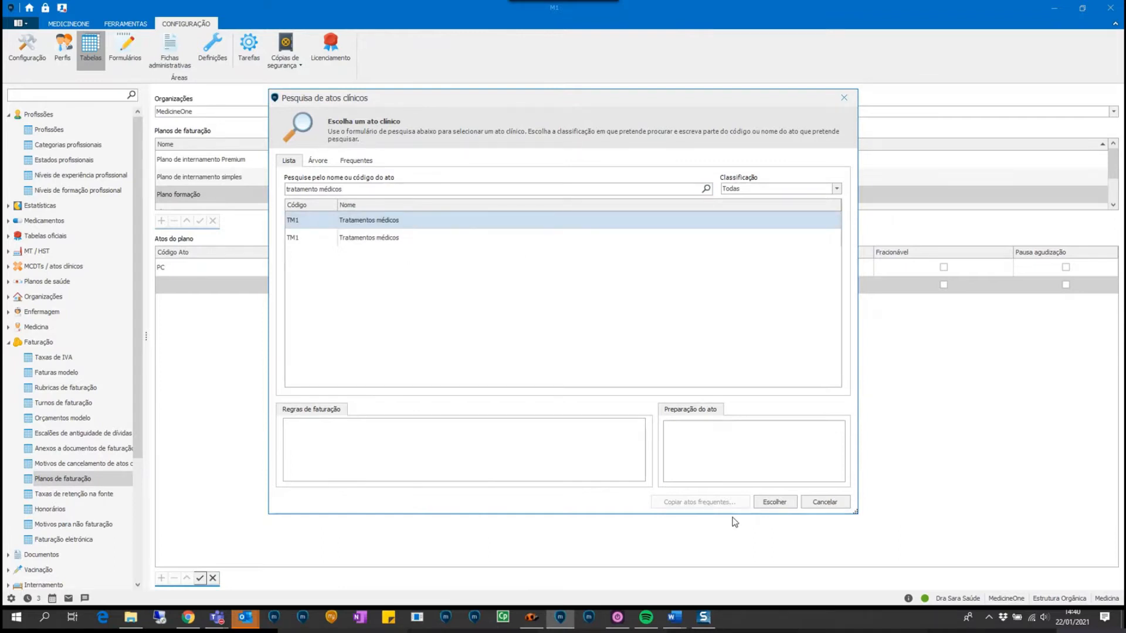
click(770, 503)
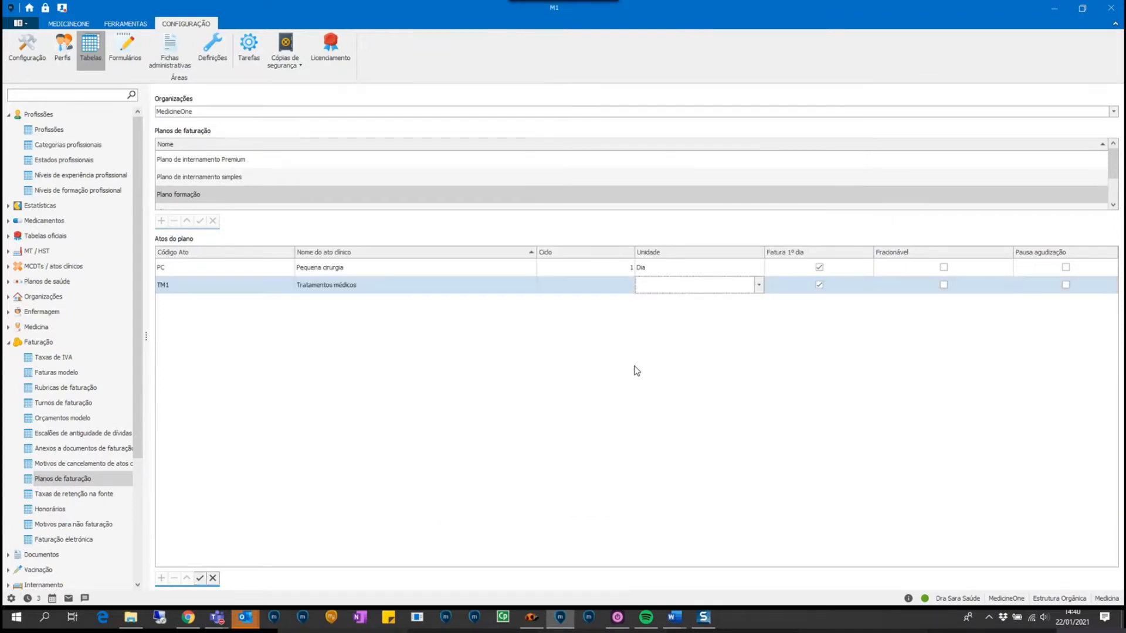
- Set the Tratamentos médicos act's billing cycle to 1 Mês, mark it as Fracionável, and save the record
click(588, 286)
click(683, 285)
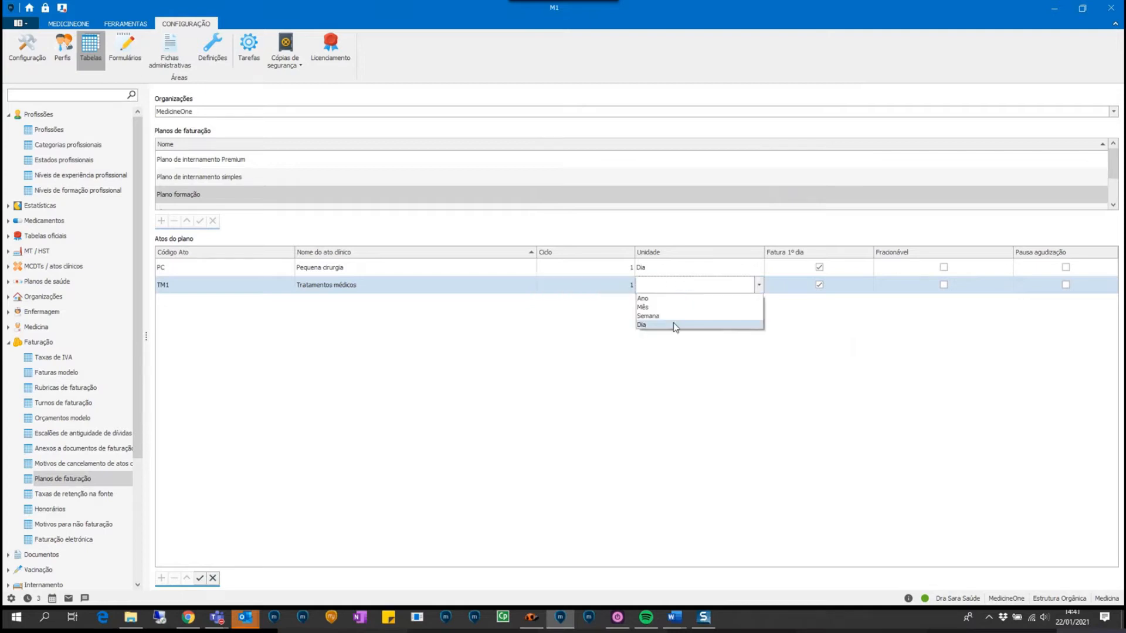
click(663, 309)
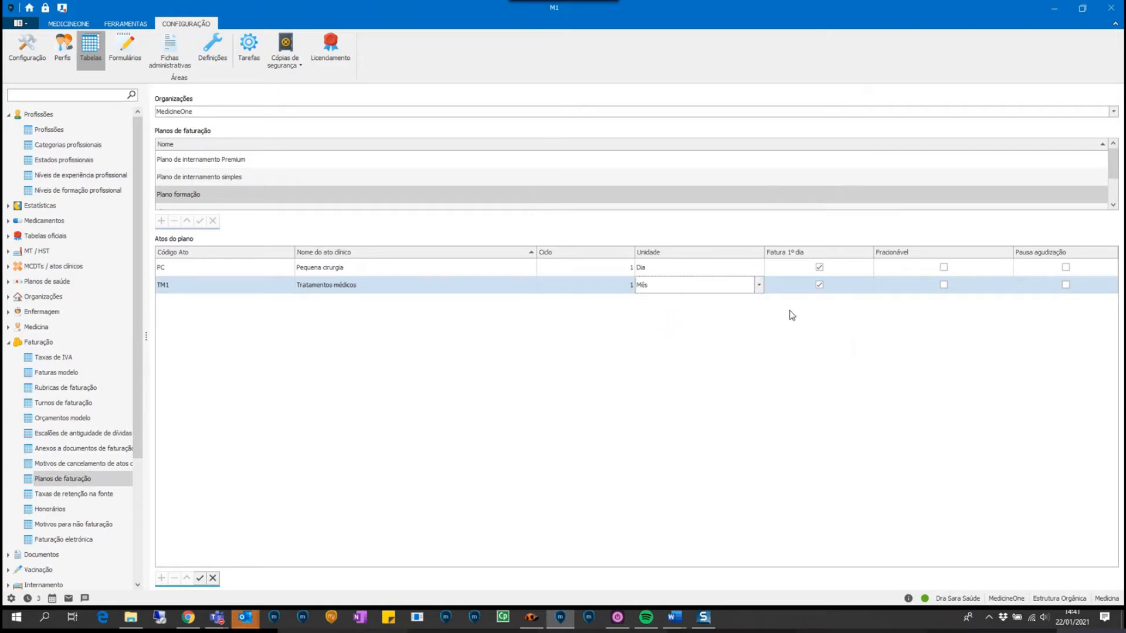
click(944, 285)
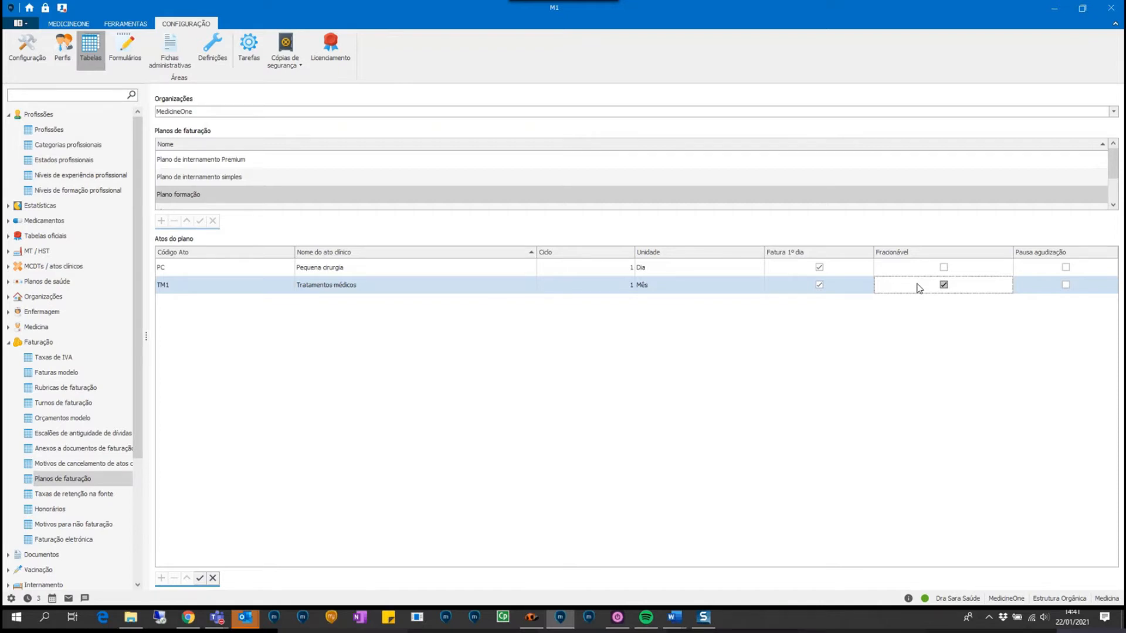
click(200, 578)
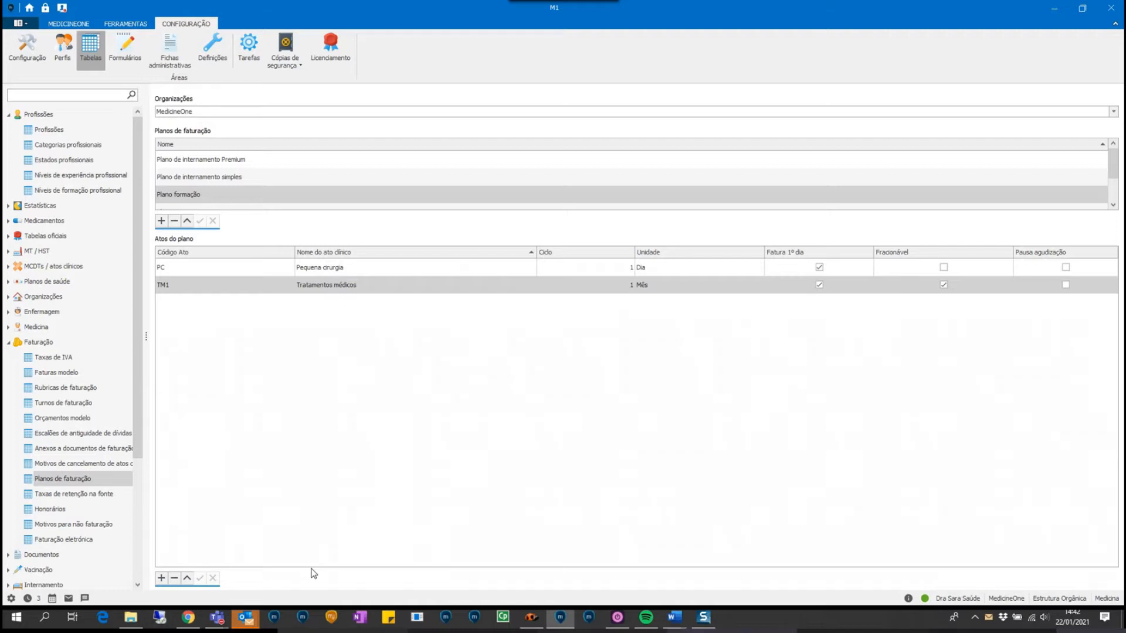
- Go to the Internamento module and open the inpatient process of the patient in bed 1 of Sala Masculina
click(69, 24)
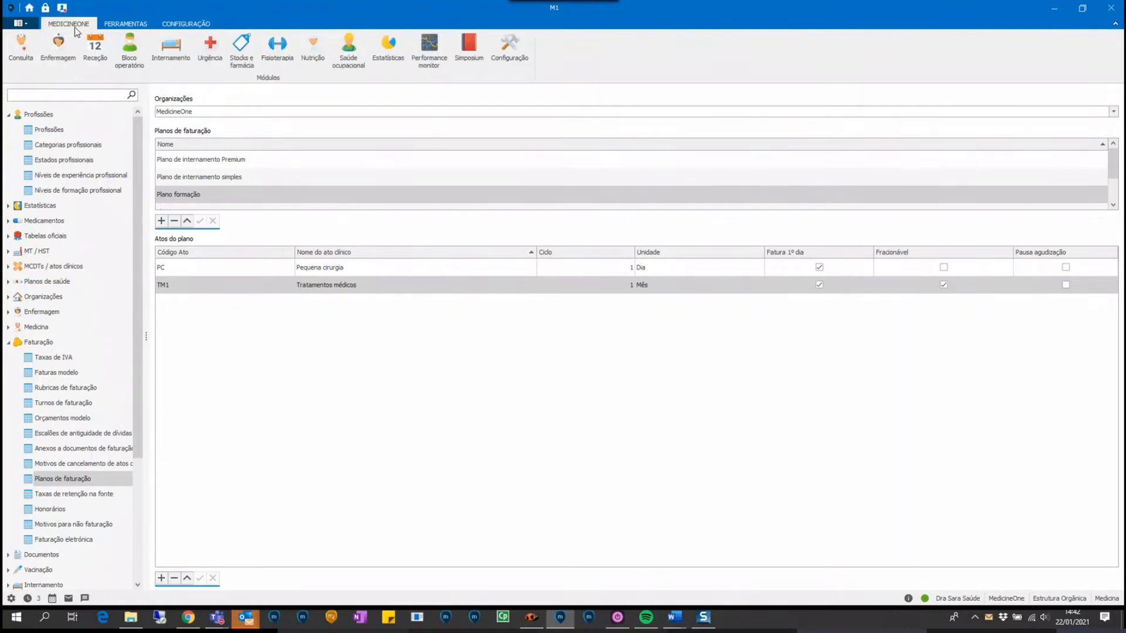
click(170, 55)
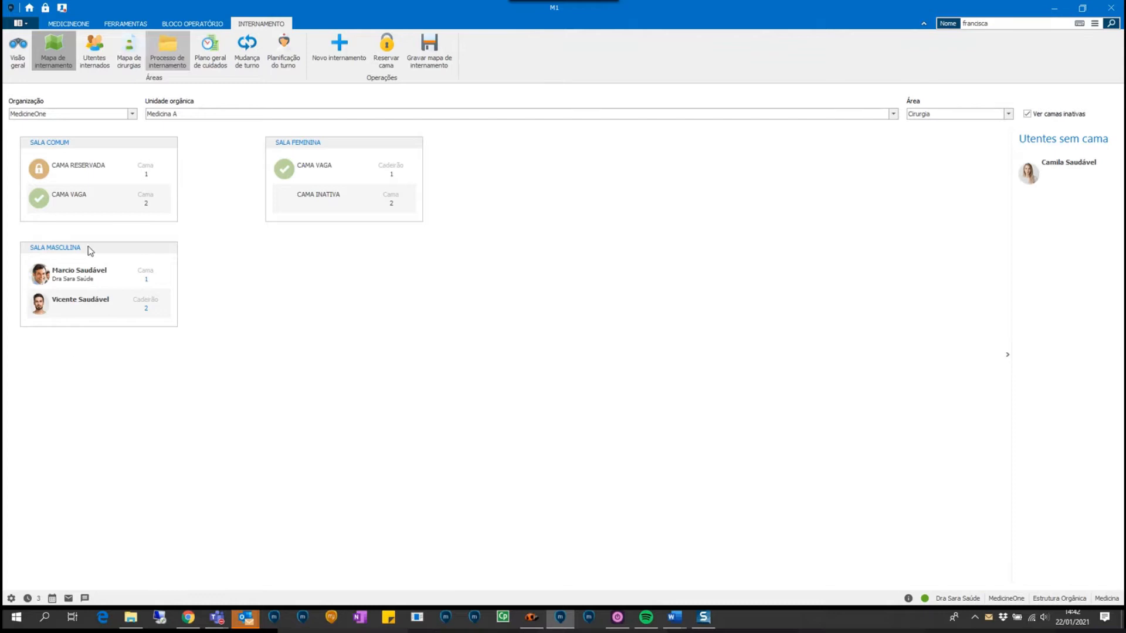
click(83, 283)
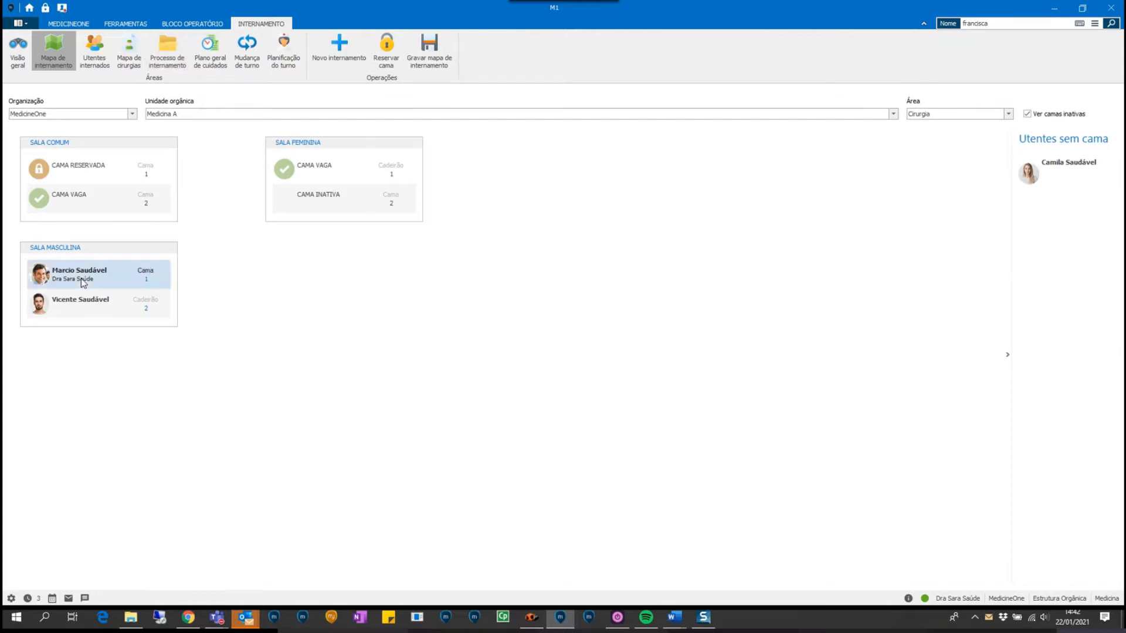
click(164, 55)
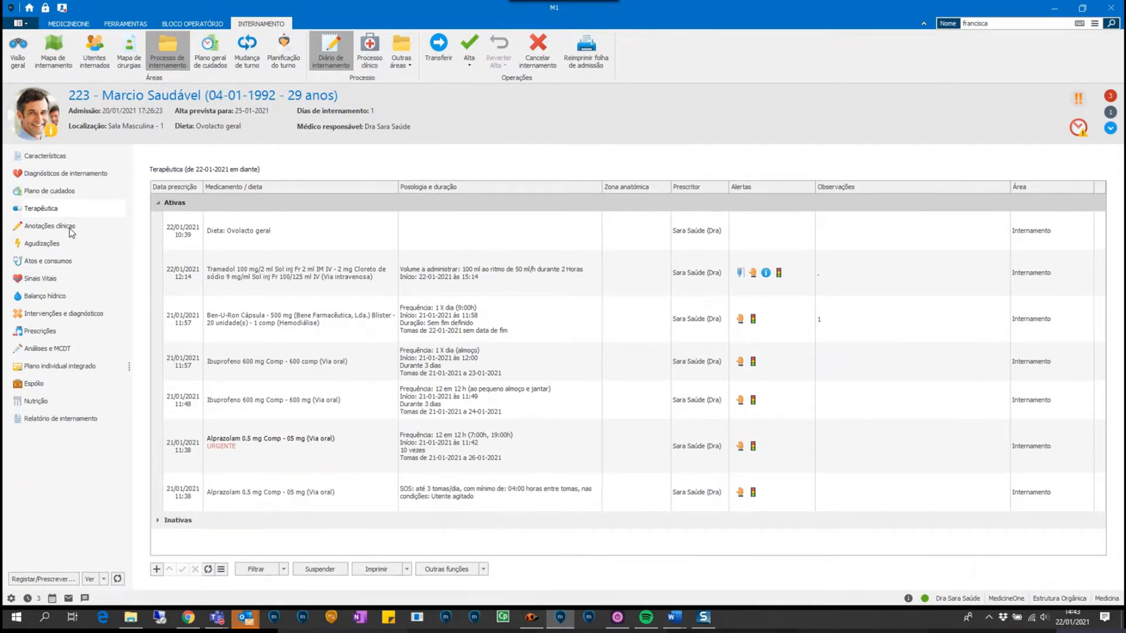
- Mark the clinical annotation "Utente agitado" as an occurrence valid until 22/01/2021 and save it
click(69, 230)
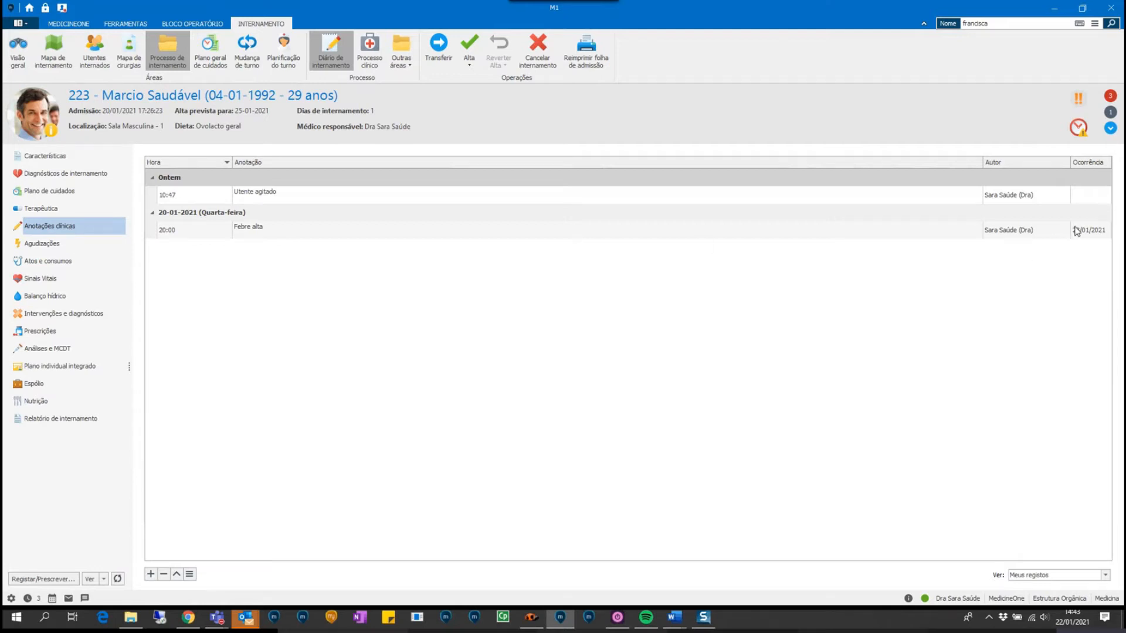
click(891, 232)
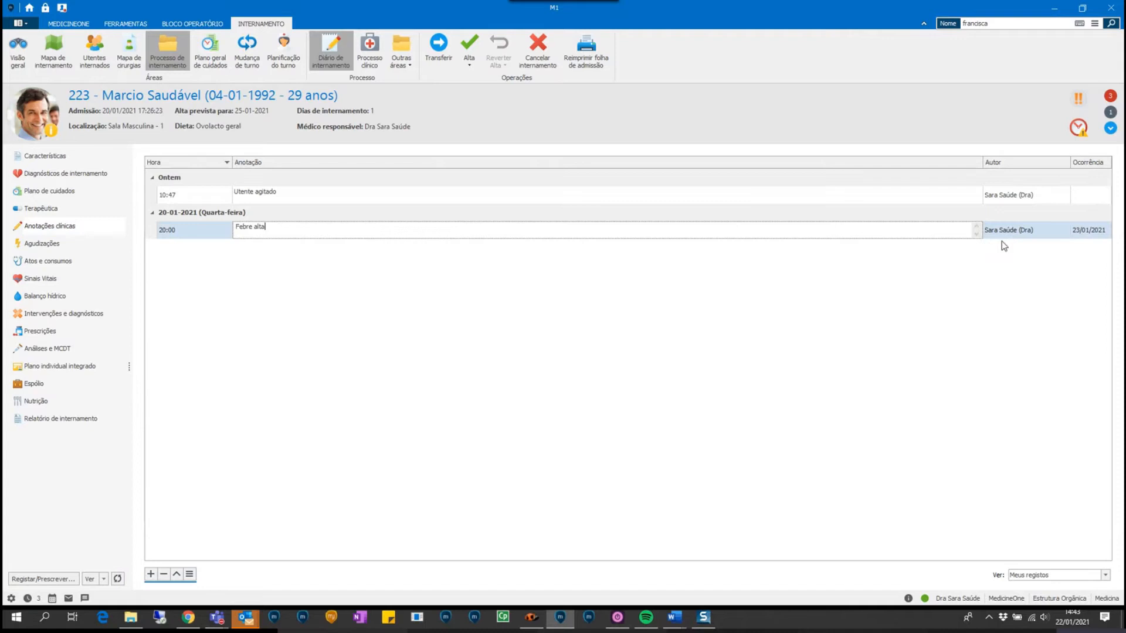
click(1082, 198)
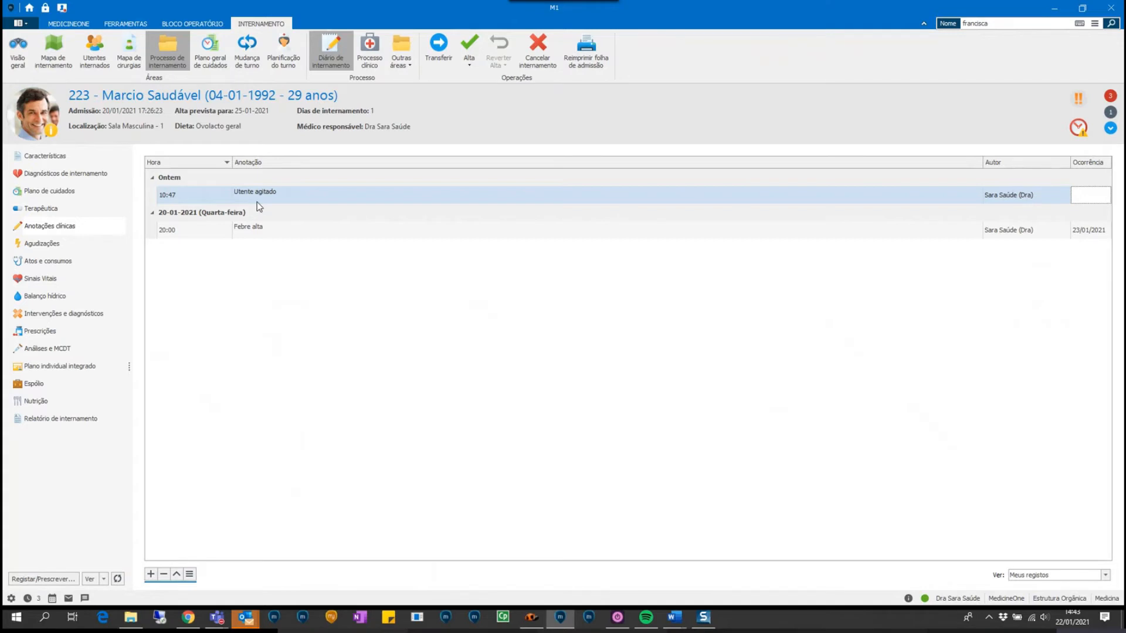
click(177, 576)
click(613, 213)
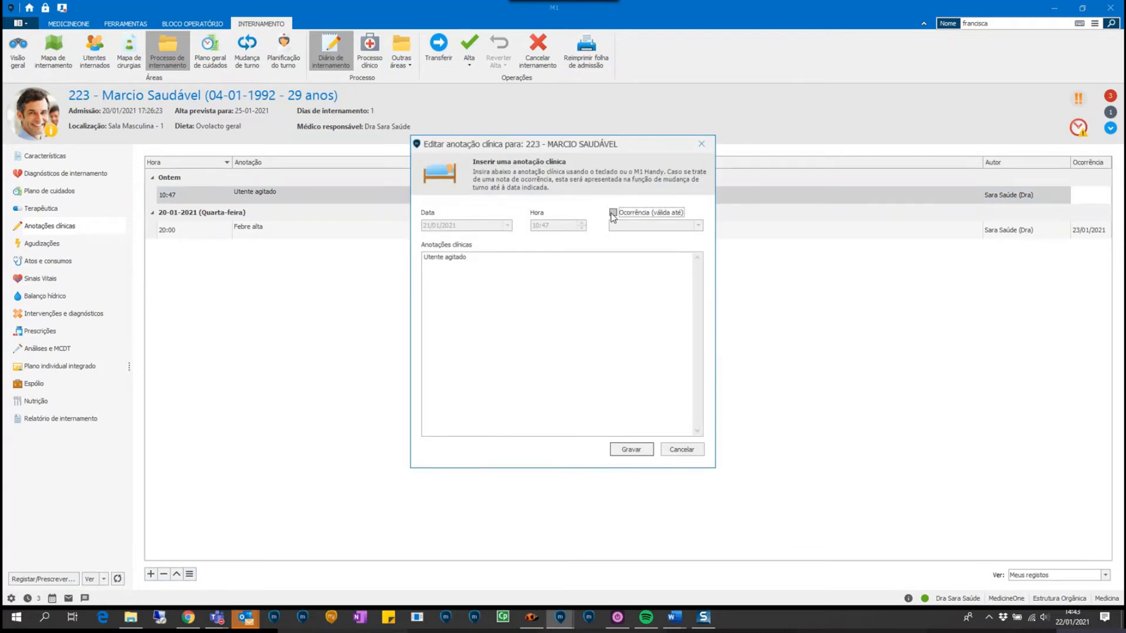
click(698, 225)
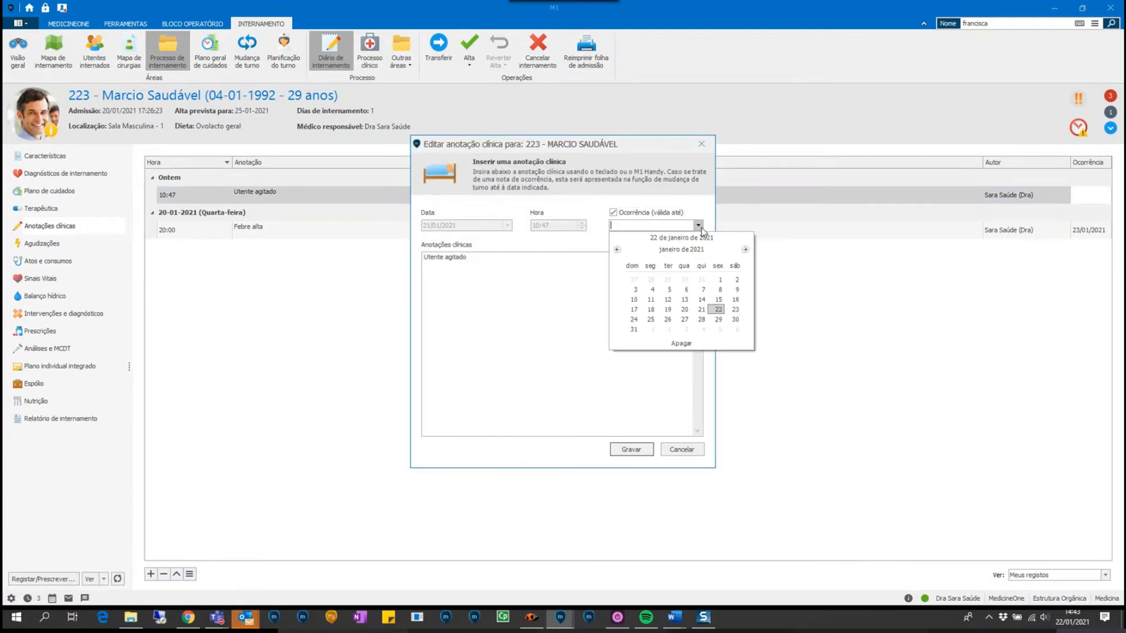
click(717, 310)
click(630, 449)
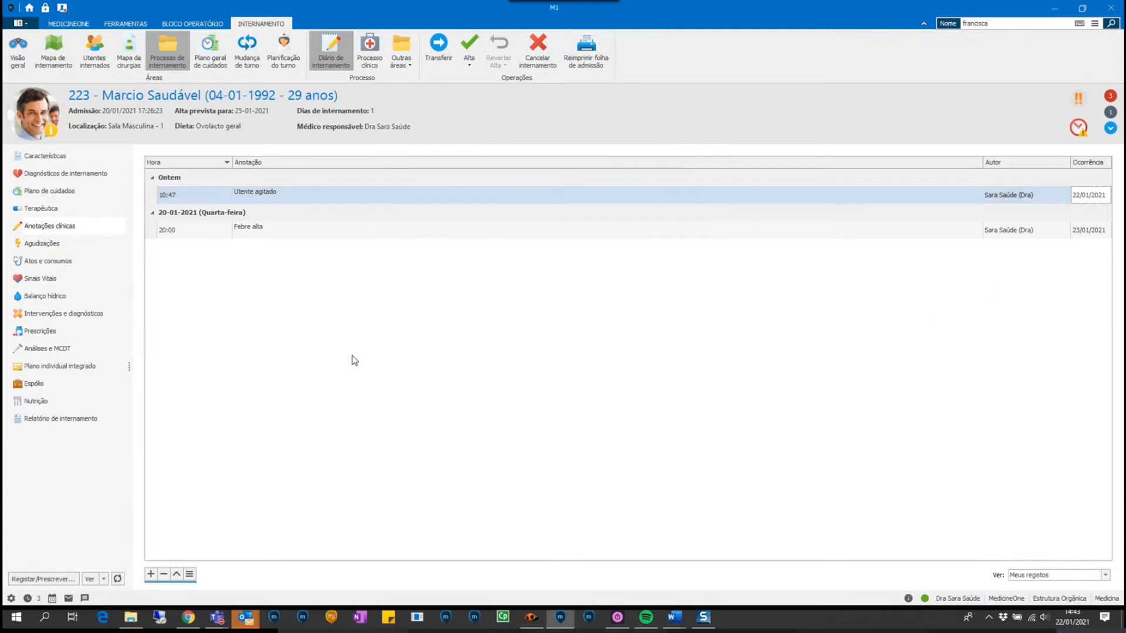
- Add and save a clinical annotation reading "Formação", and check which record filters the annotation list offers
click(150, 574)
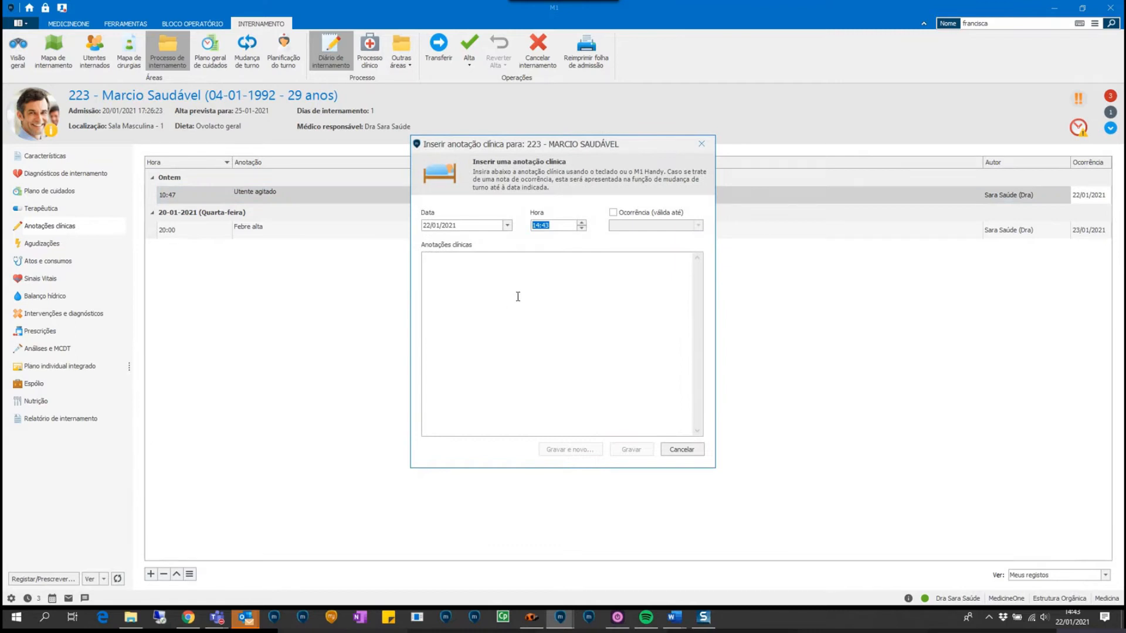
text(Formação)
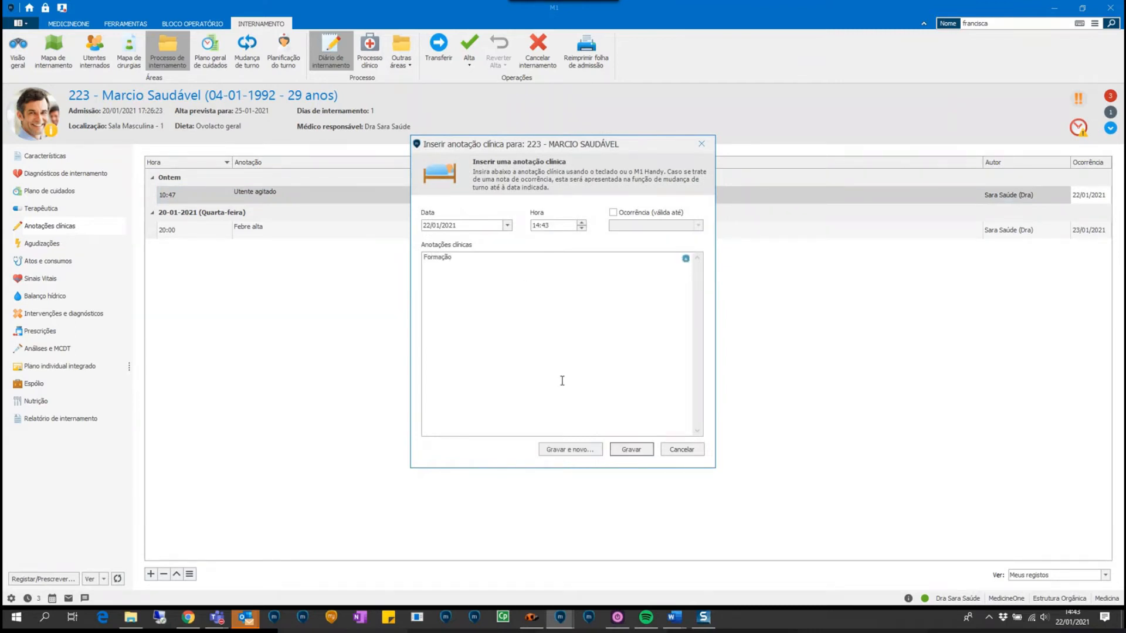
click(632, 450)
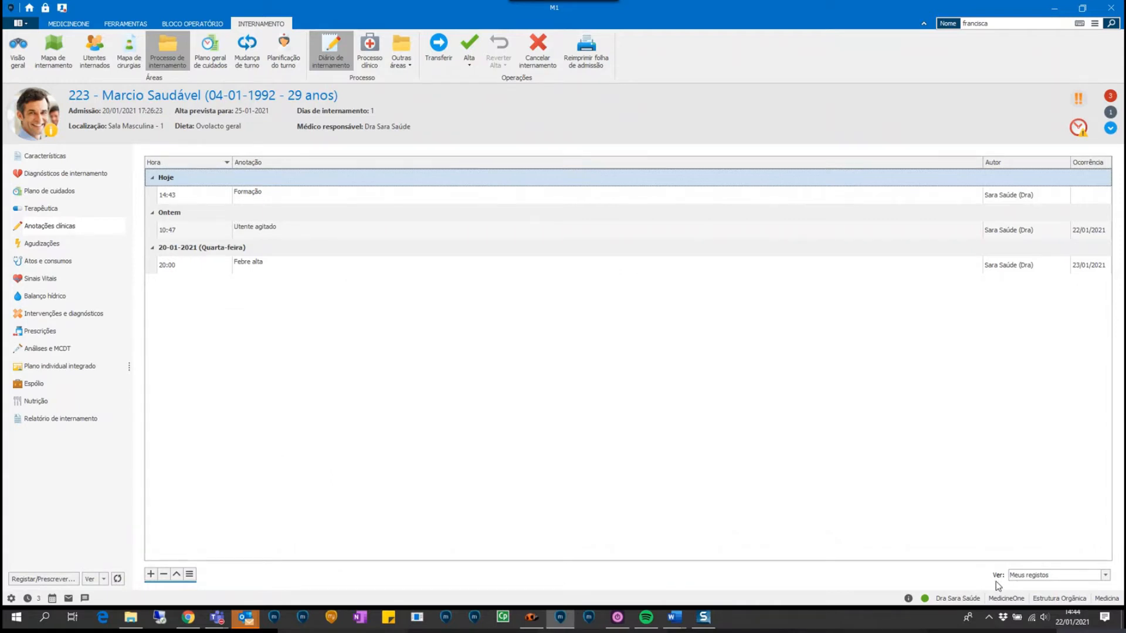
click(1105, 576)
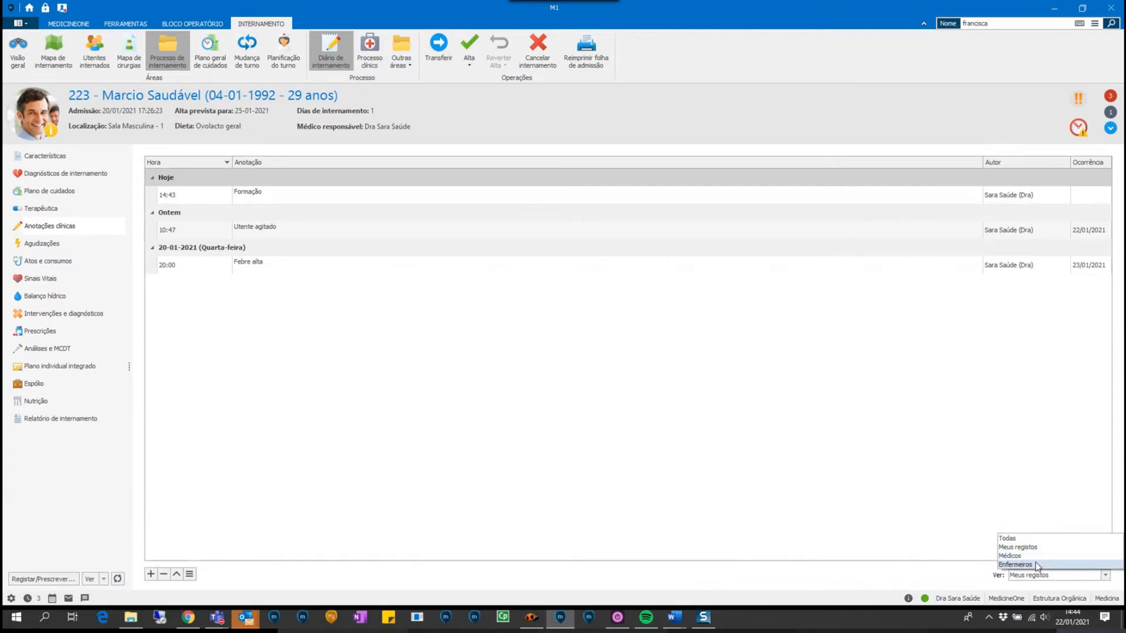
click(969, 579)
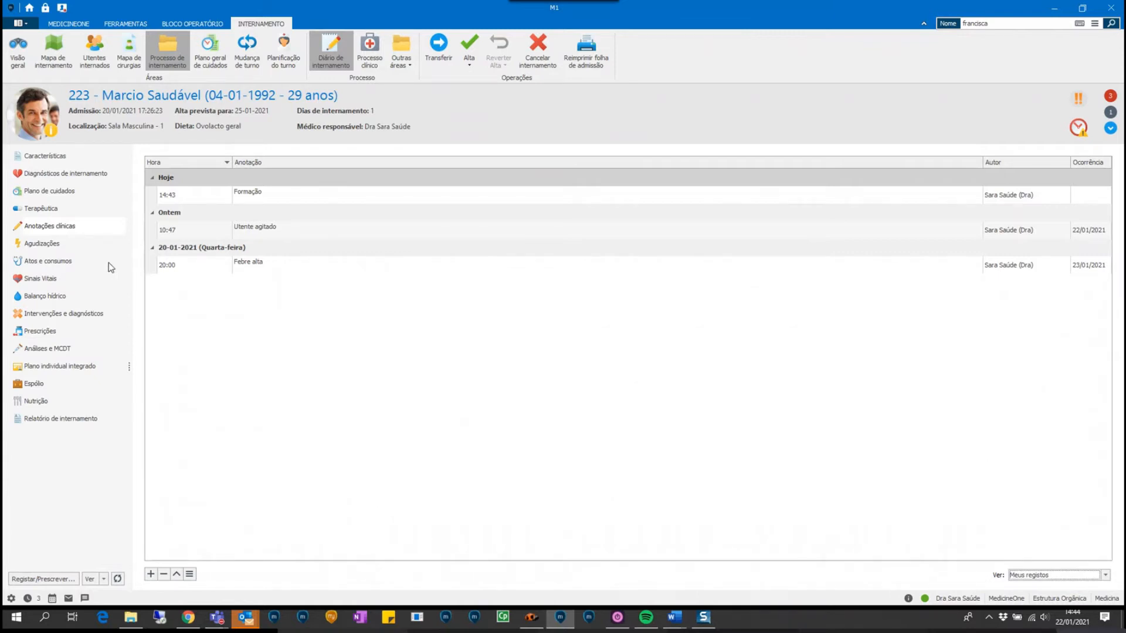
- Close the patient's Convulsões exacerbation record with the end date 22/01/2021 14:44, leaving the hospital observations empty
click(60, 245)
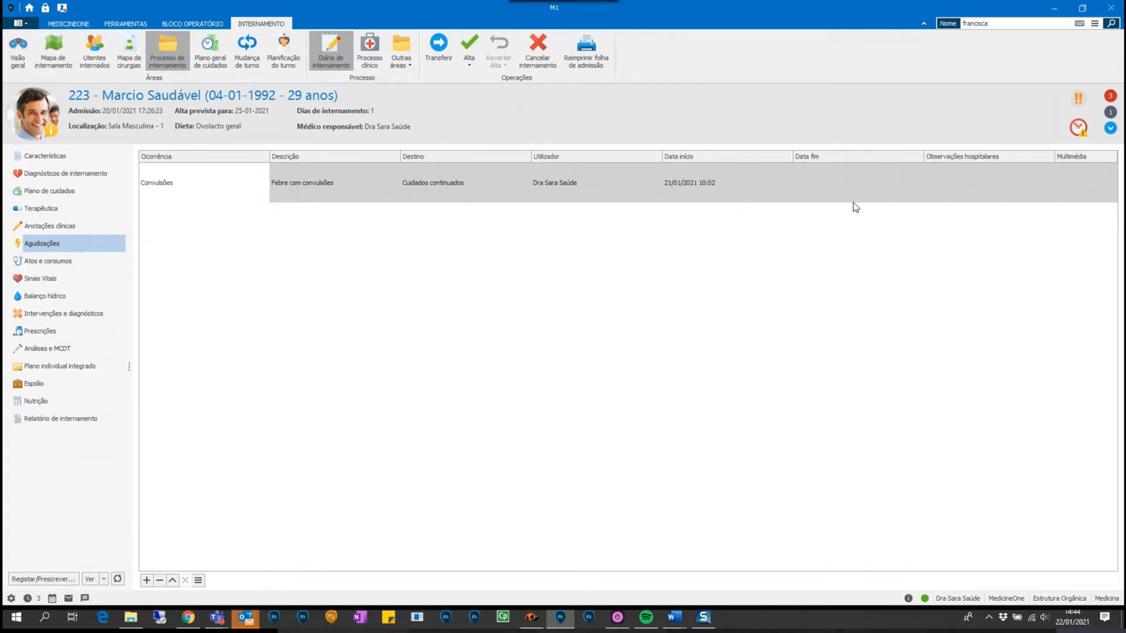
click(456, 200)
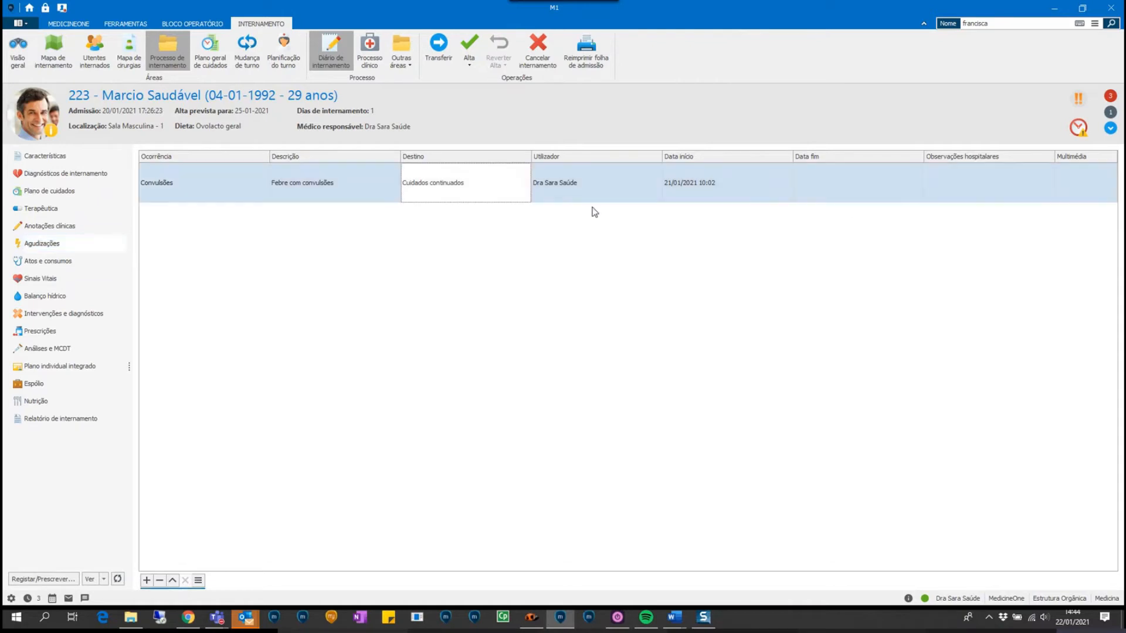
click(309, 195)
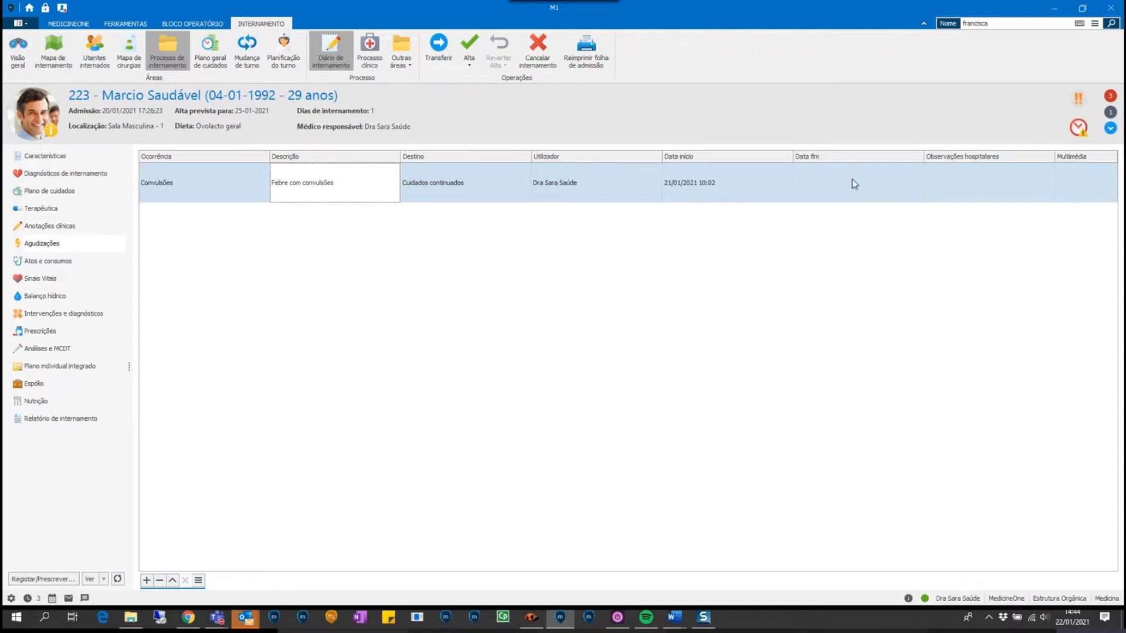
click(174, 583)
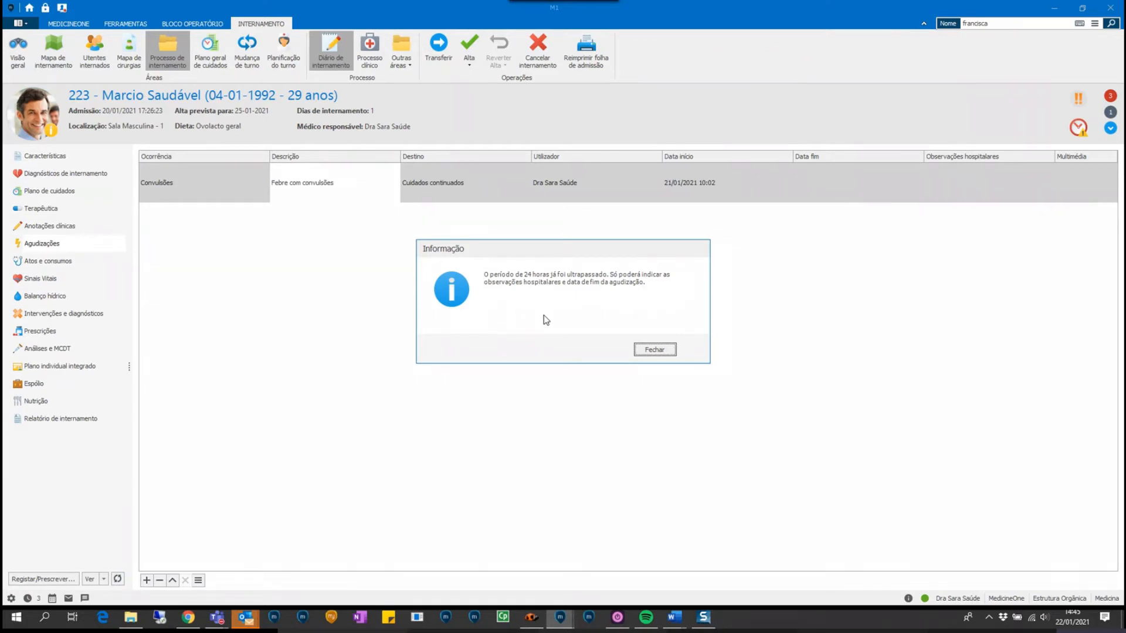
click(655, 350)
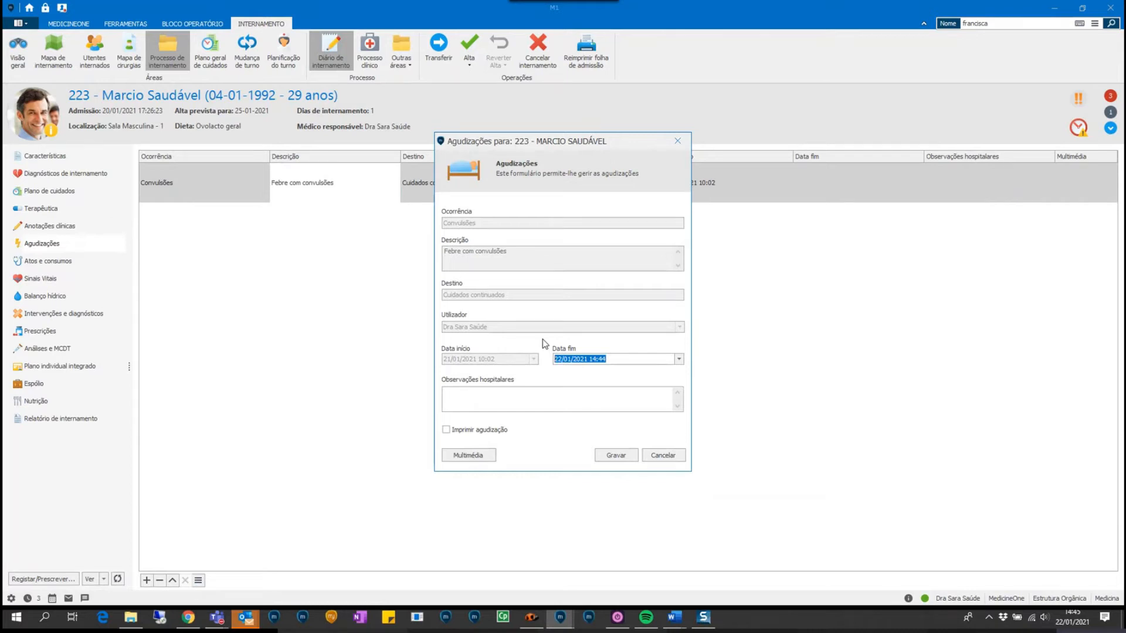
click(572, 390)
click(615, 457)
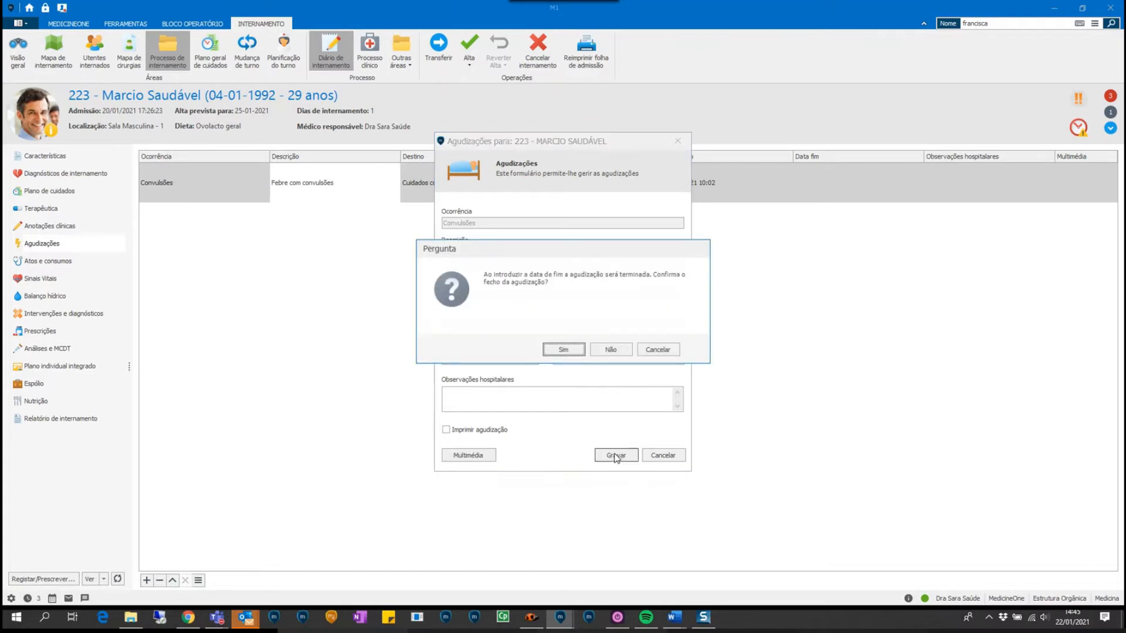
click(565, 352)
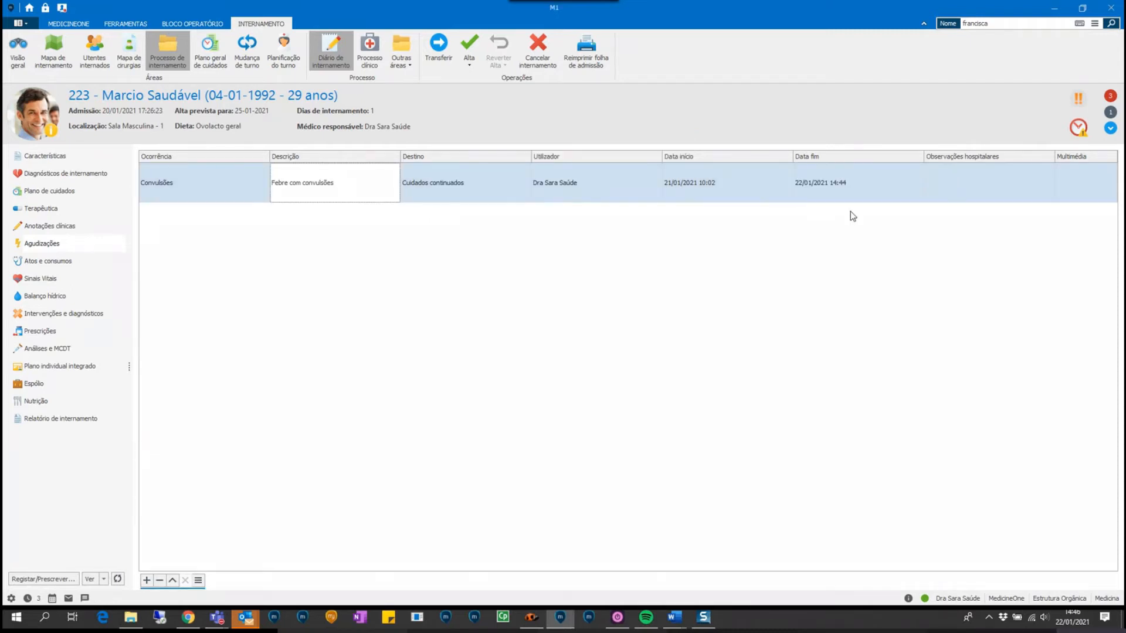
click(882, 191)
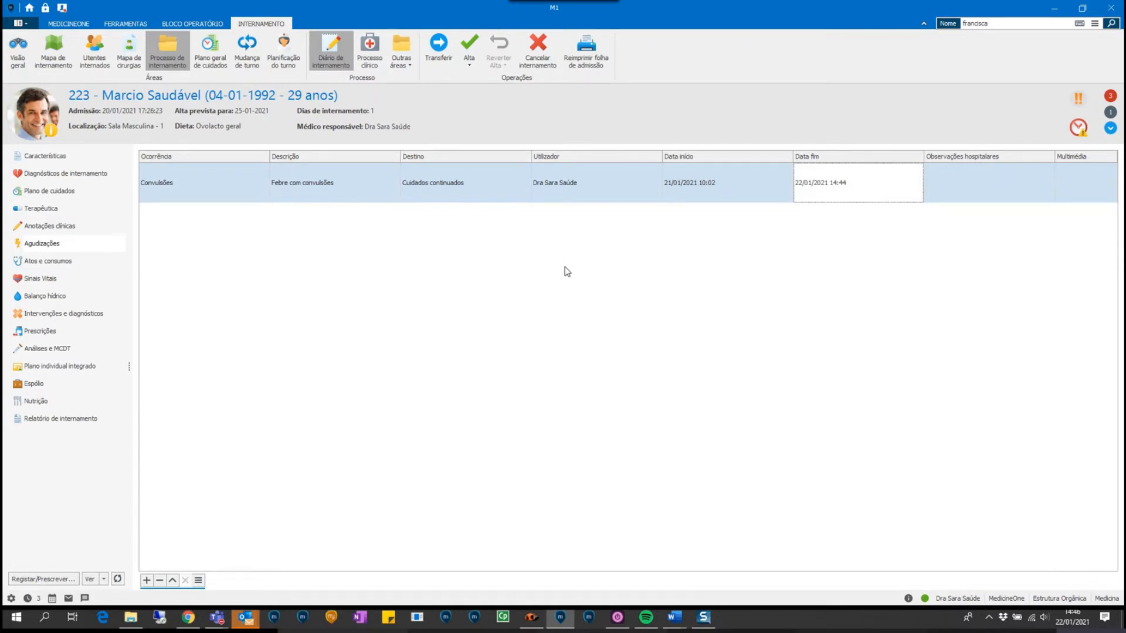
- Examine the patient's list of acts and consumptions for billing, comparing the Atos and Consumos entries
click(52, 260)
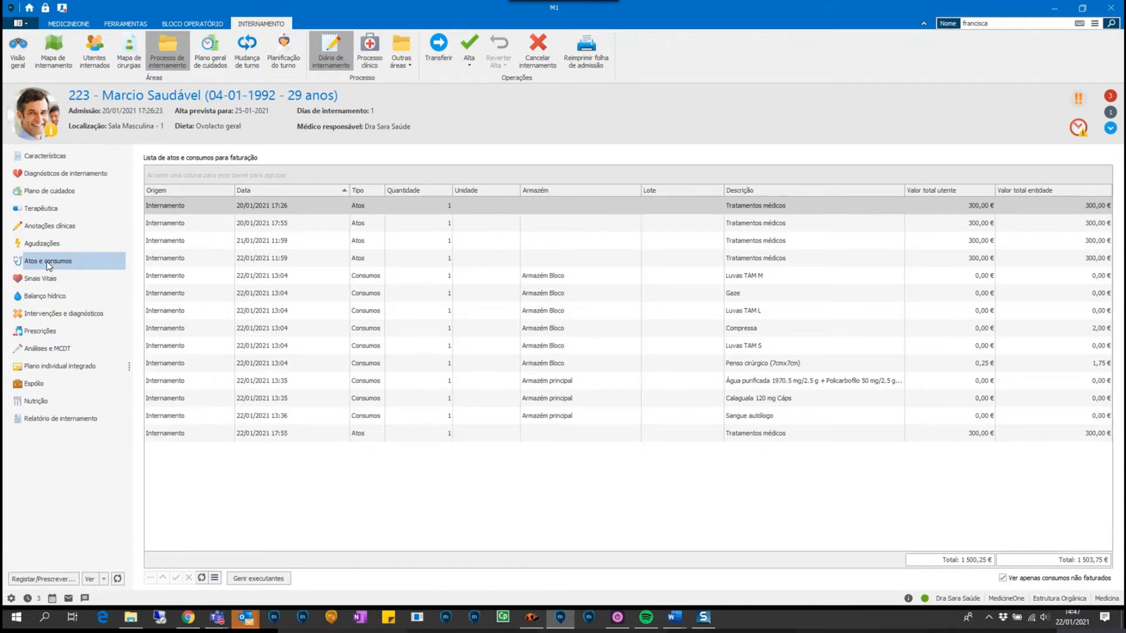
click(347, 221)
click(357, 261)
click(358, 275)
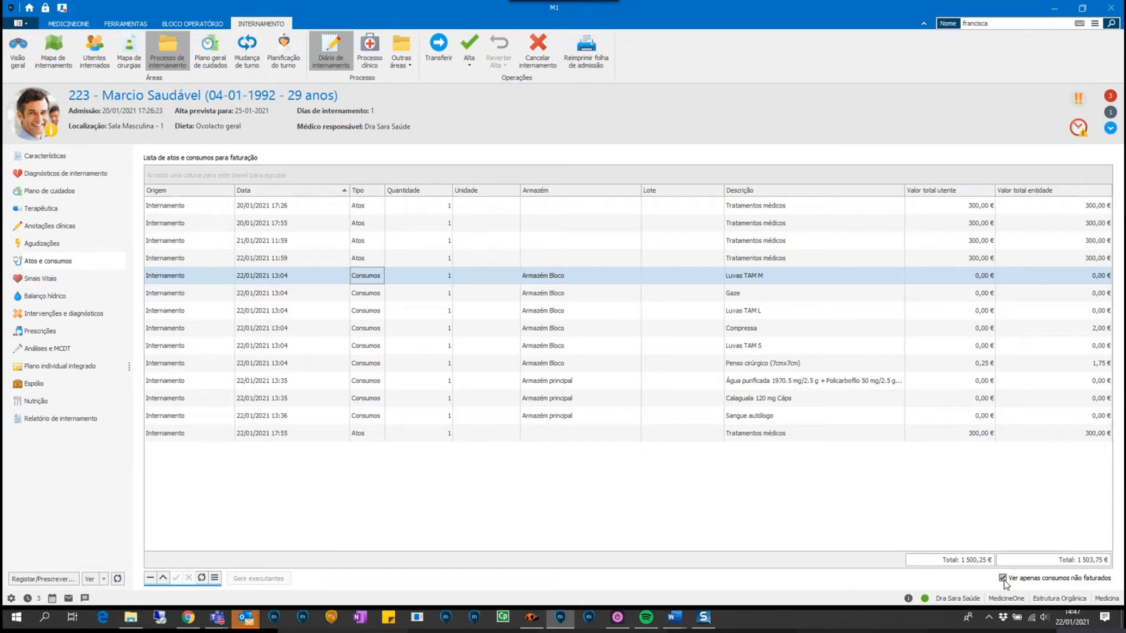
- Review the patient's vital signs as recorded values and as charts, extending the charted period to 3 days
click(53, 280)
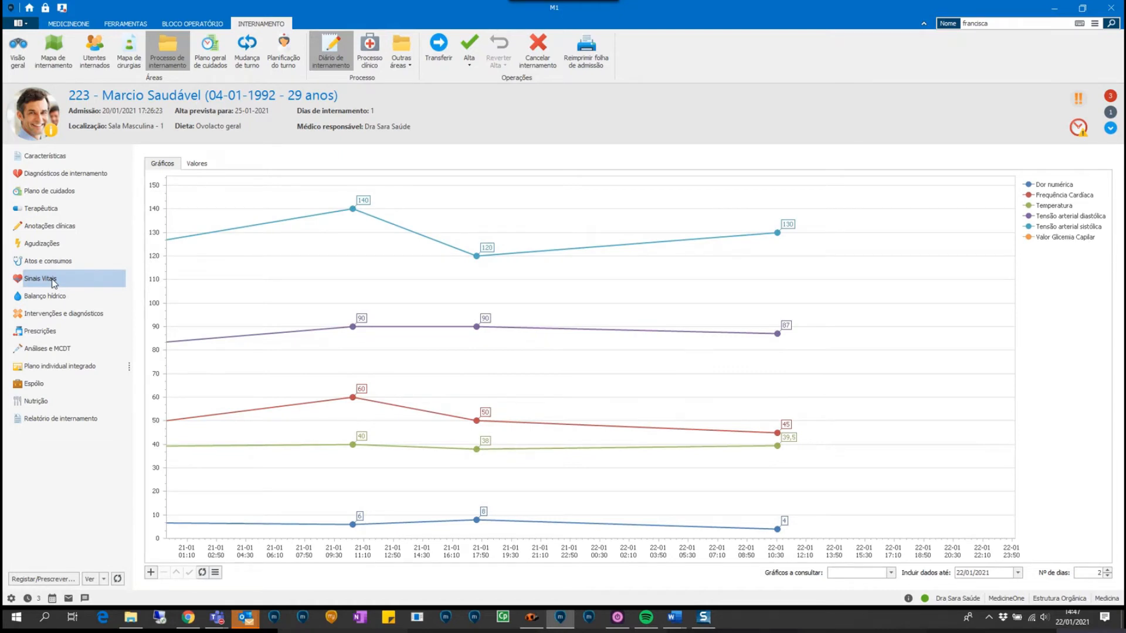
click(197, 163)
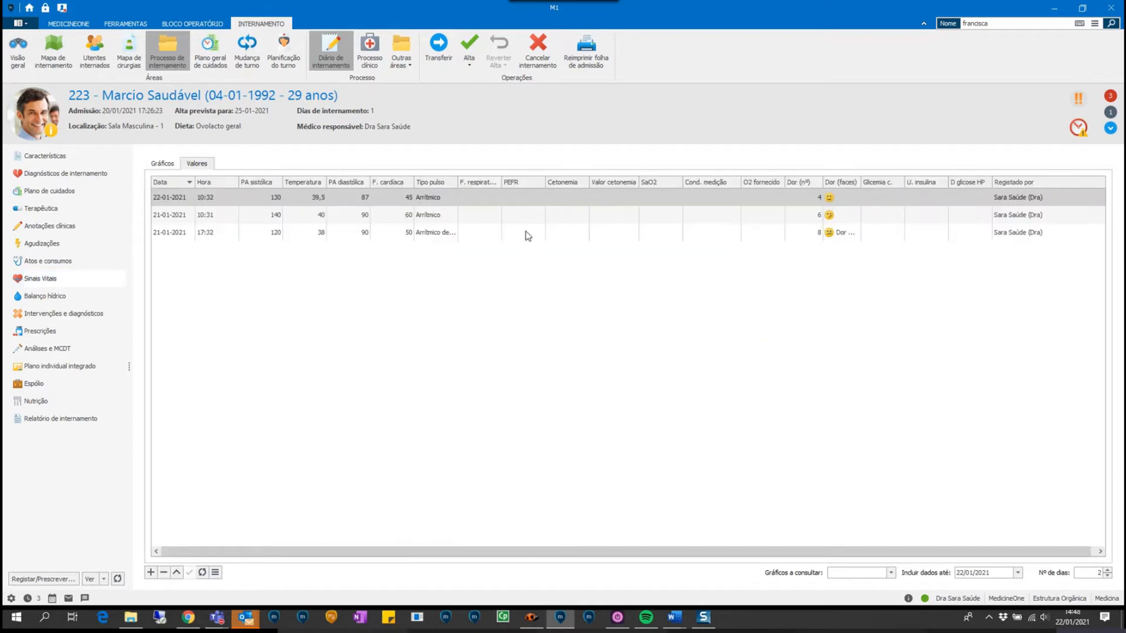
click(167, 170)
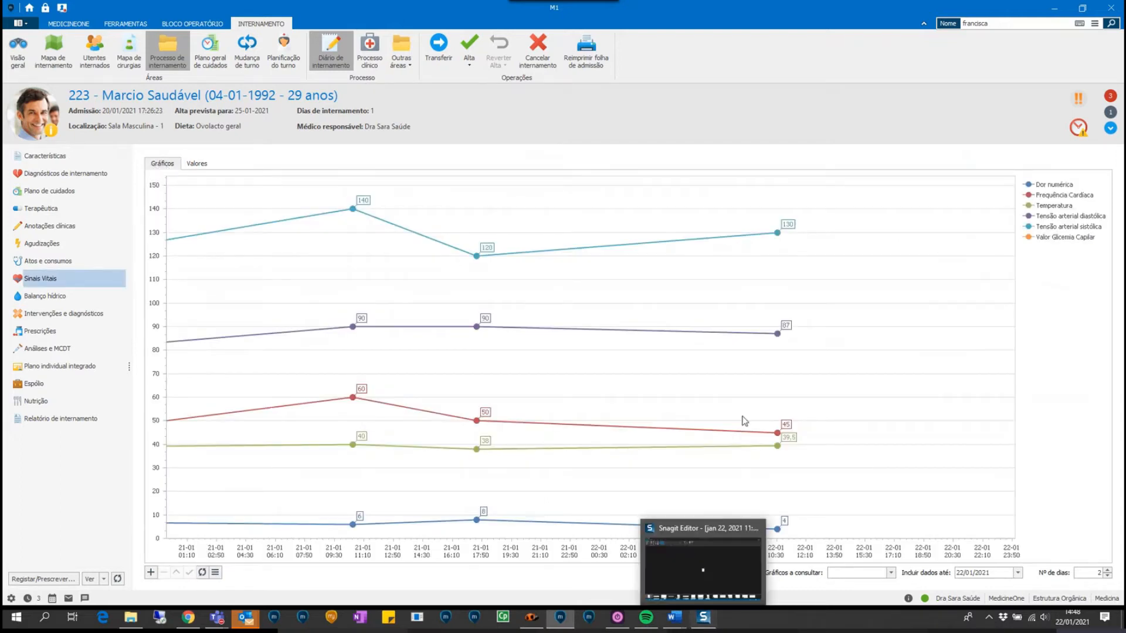
click(1108, 570)
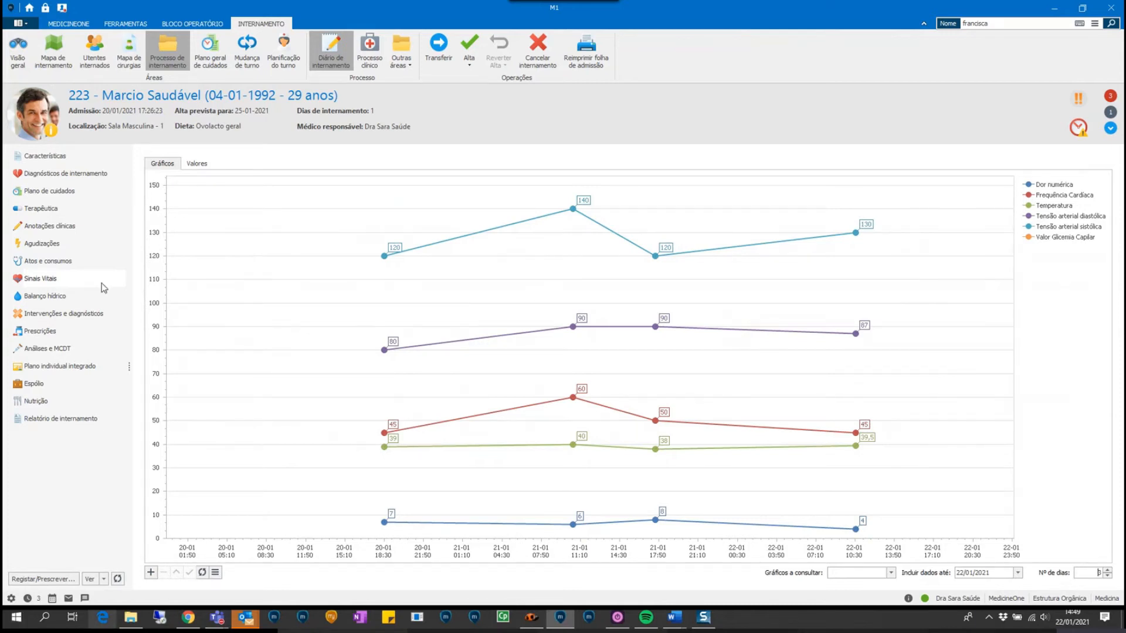
click(50, 579)
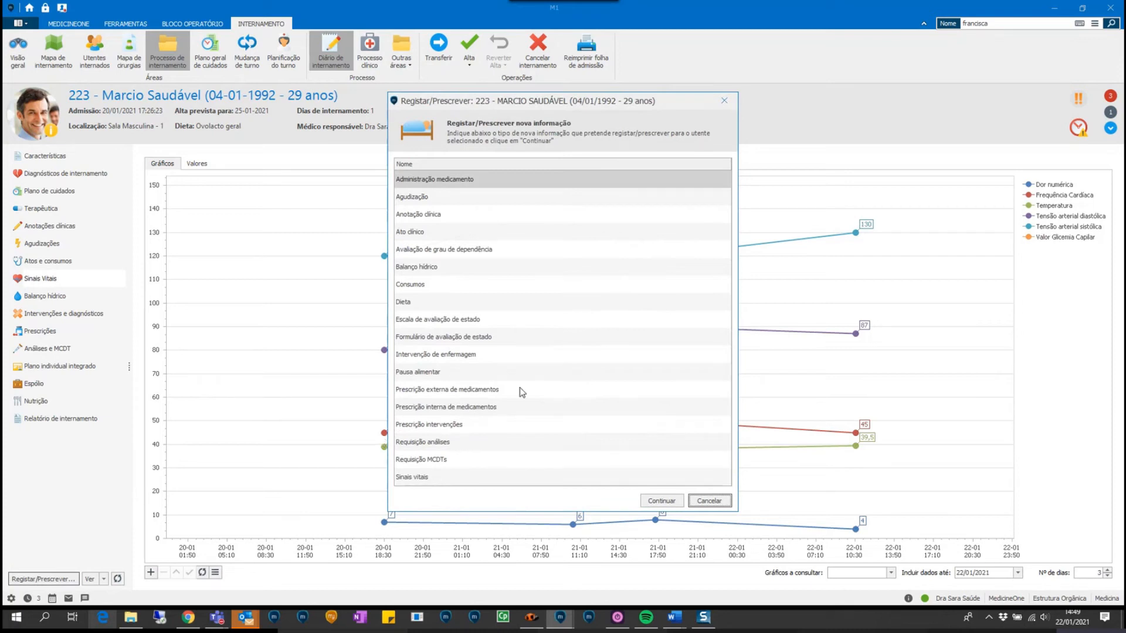
click(505, 477)
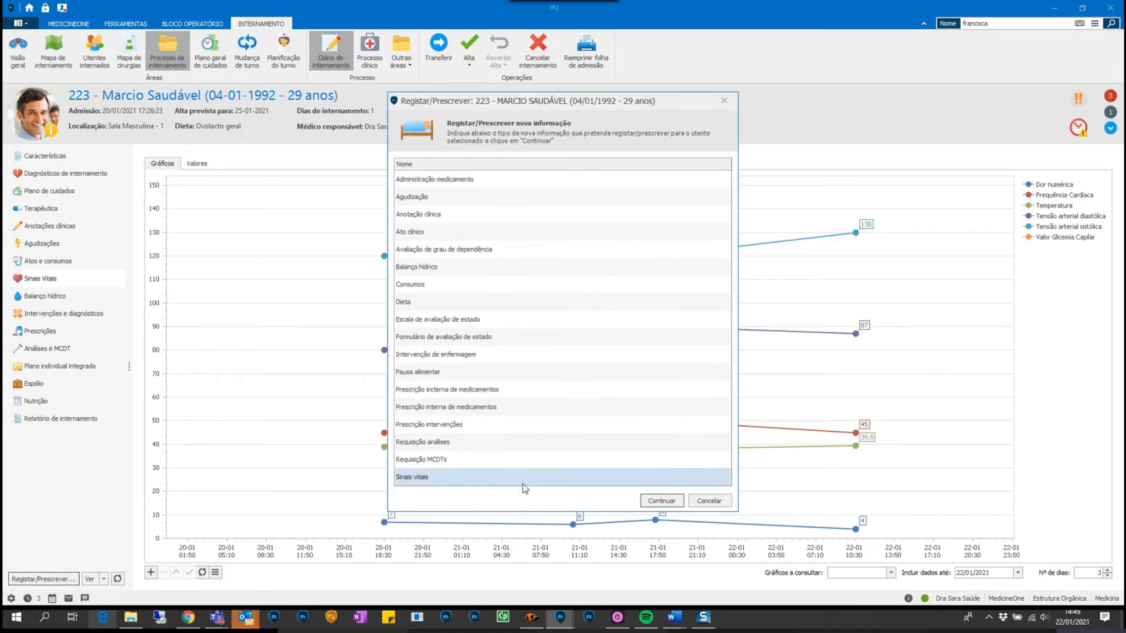
click(712, 502)
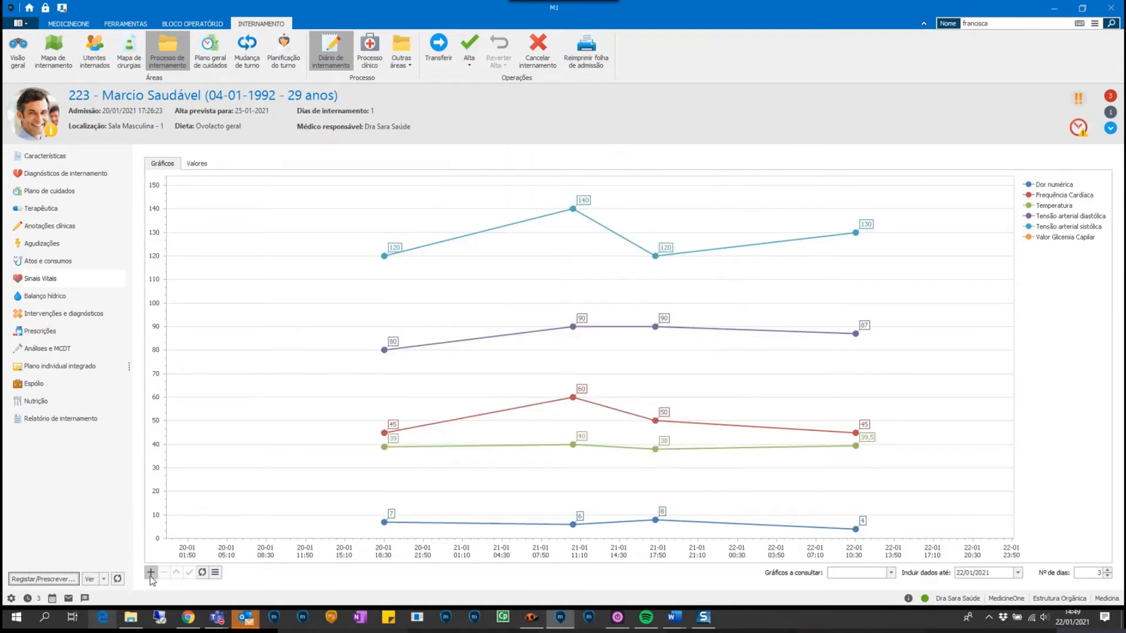
- Start a new vital signs record with temperature 38 ºC, blood pressure 120/80, heart rate 50 and an arrhythmic rhythm
click(151, 577)
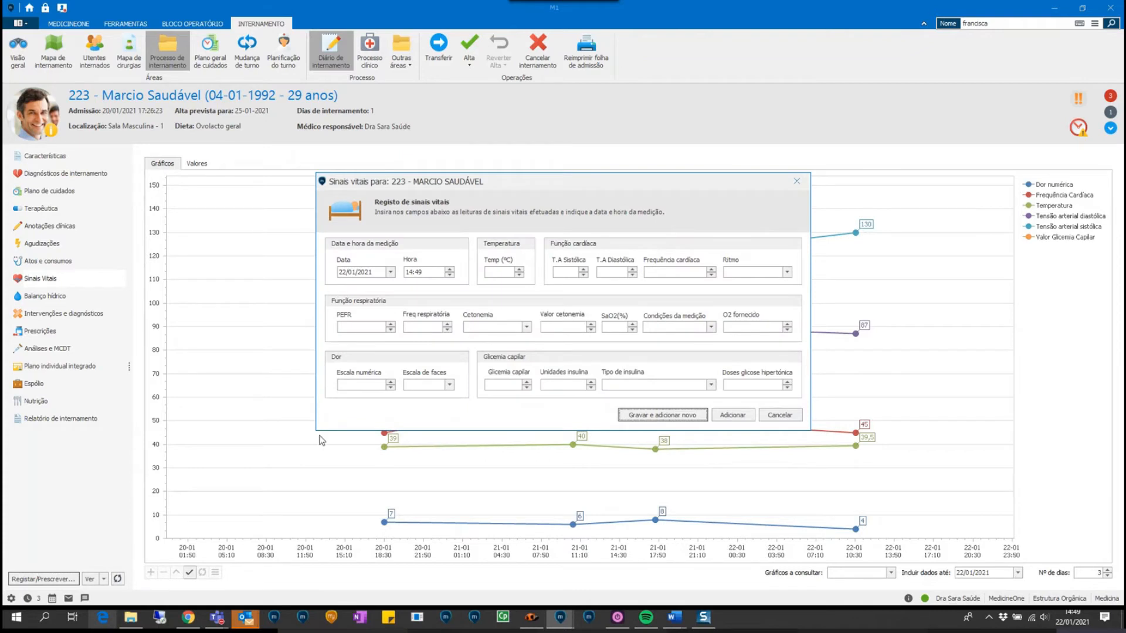
click(503, 271)
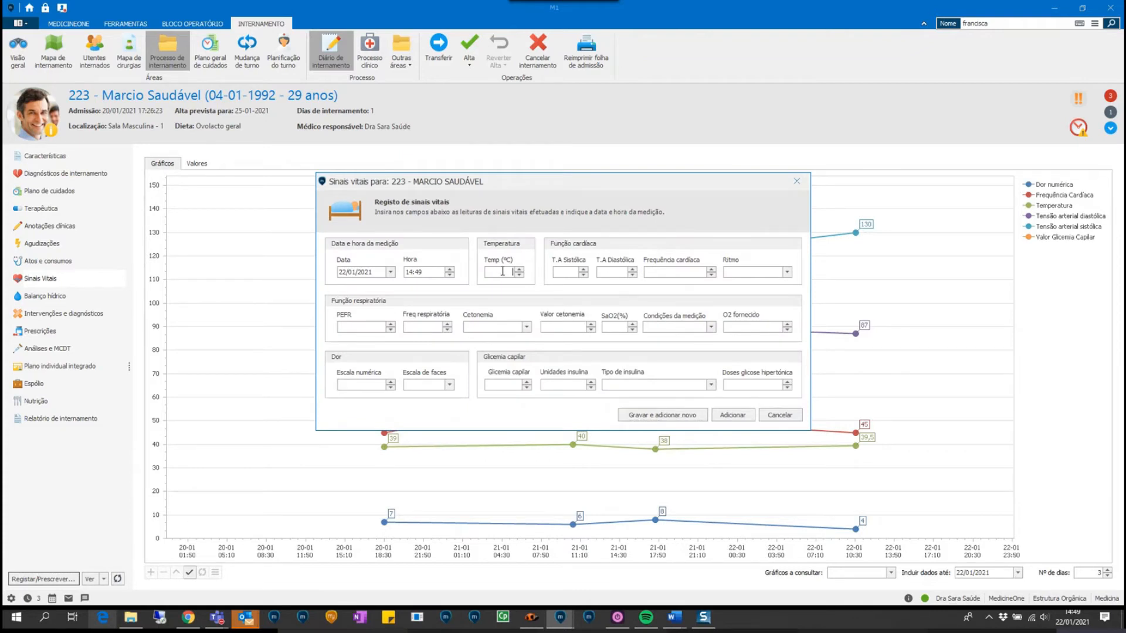
text(38)
text(,)
text(120)
click(610, 270)
text(80)
click(667, 272)
text(50)
click(758, 274)
click(750, 296)
- Set the pain to 8 on the numeric scale and 3 on the faces scale, and save the vital signs record
click(362, 384)
text(8)
click(431, 389)
click(430, 469)
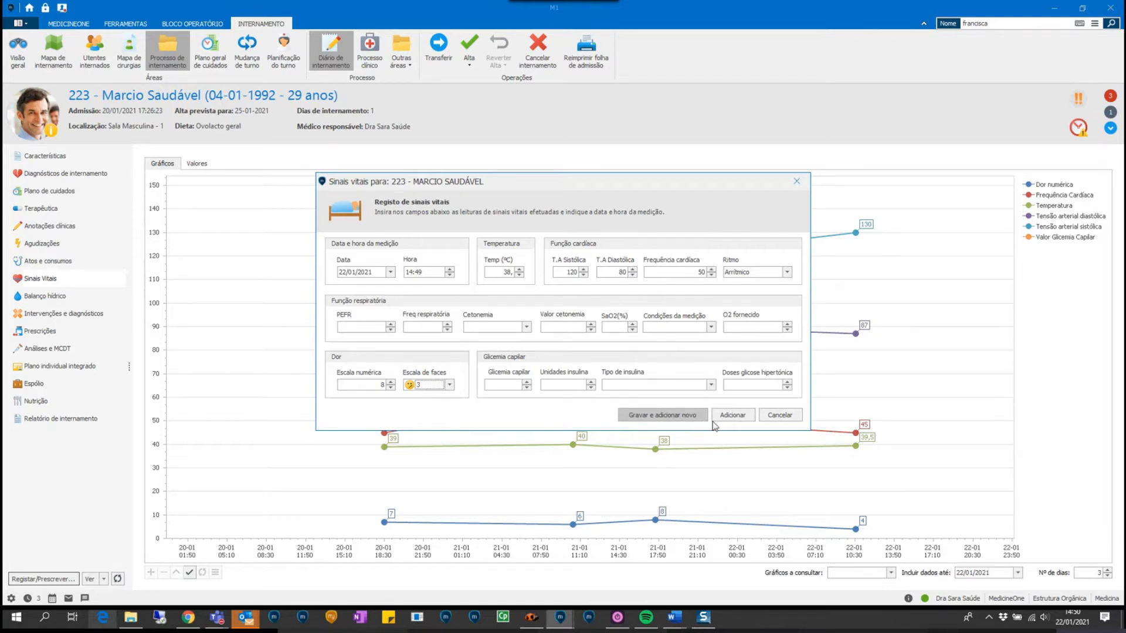
click(730, 415)
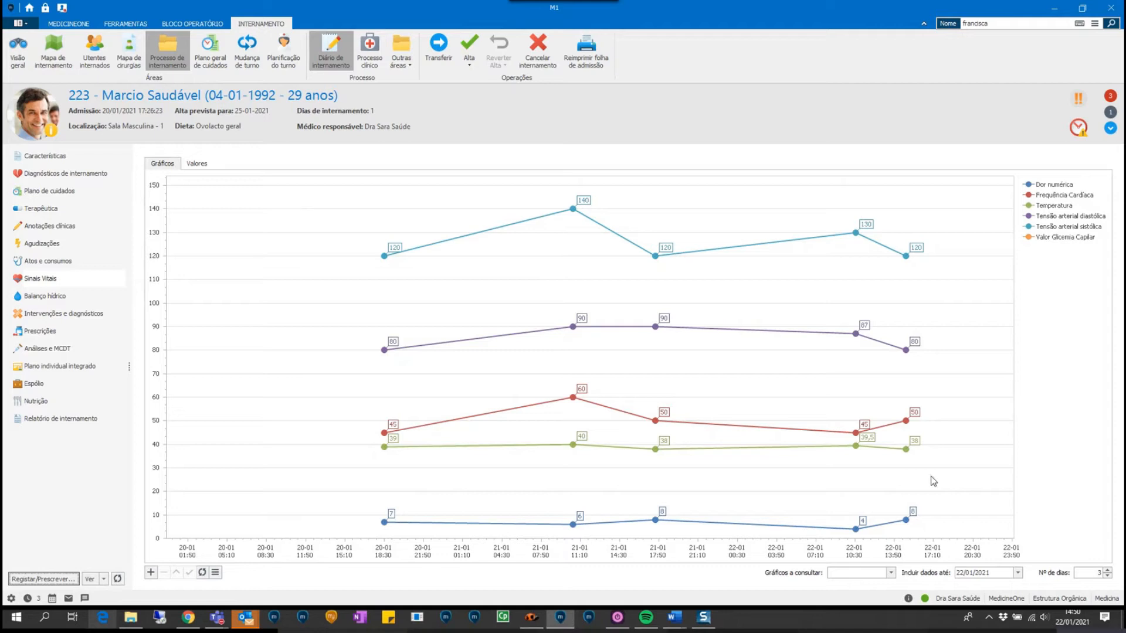
- Review the patient's fluid balance (Balanço hídrico) with the chart extended to 3 visible days
click(56, 295)
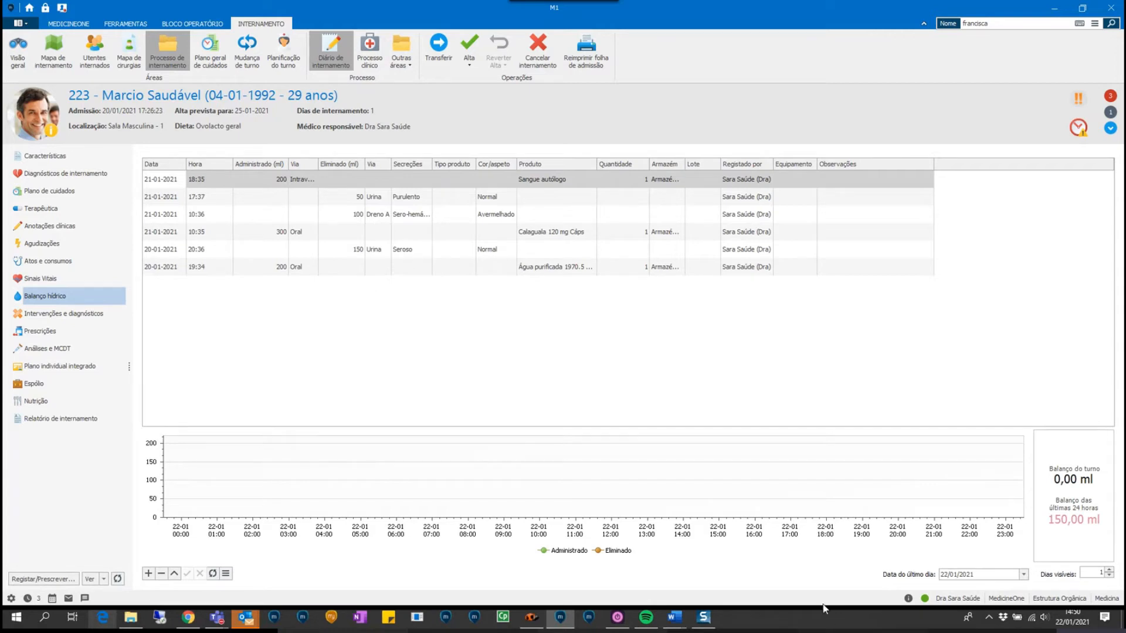
click(1099, 574)
double_click(1100, 575)
text(3)
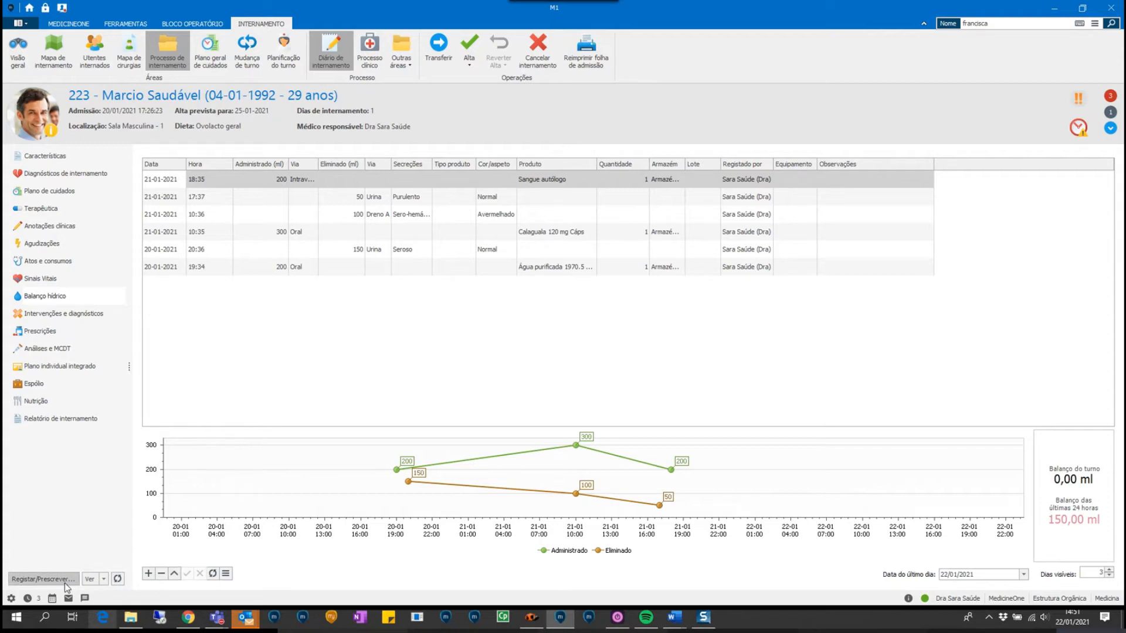
- Add a fluid balance entry of type Administrado with a quantity of 50 ml given by the Oral route
click(150, 575)
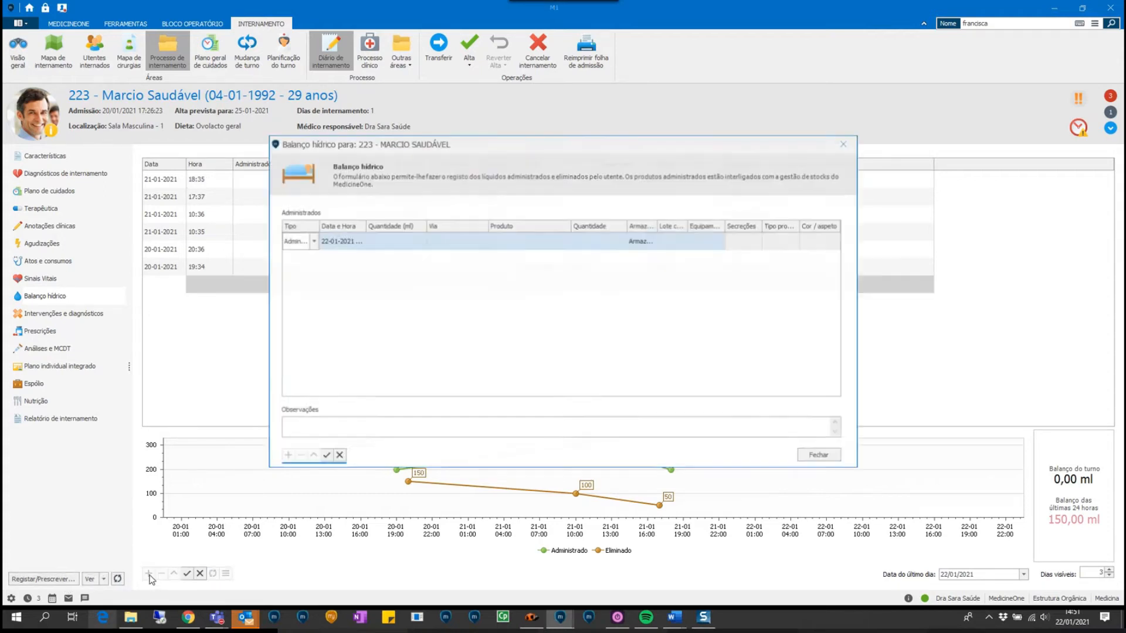
click(314, 242)
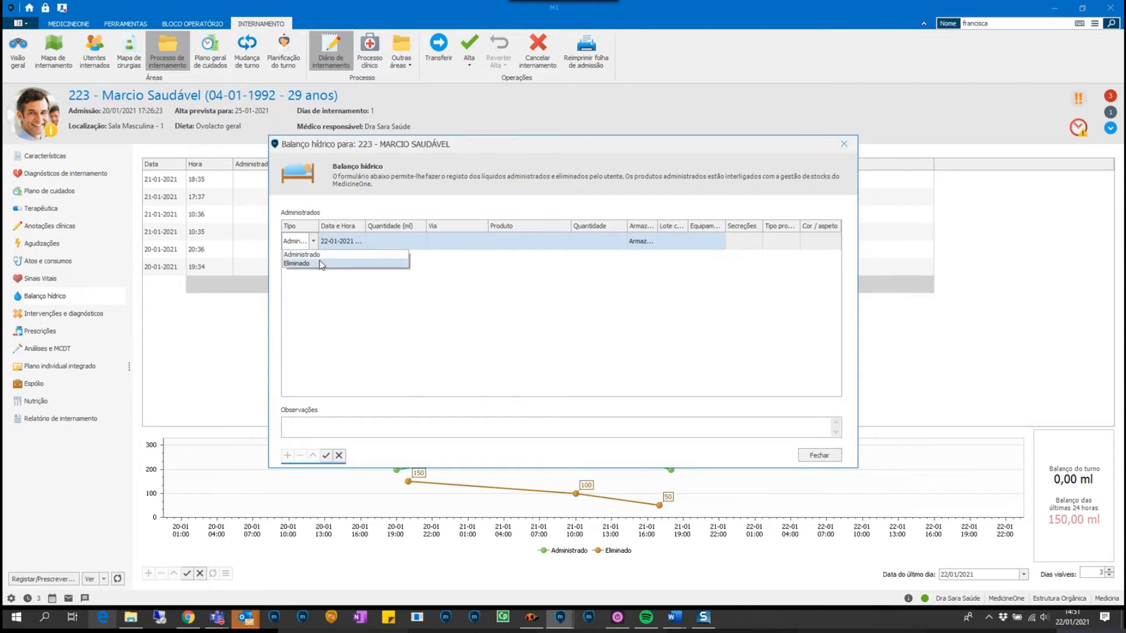
click(394, 239)
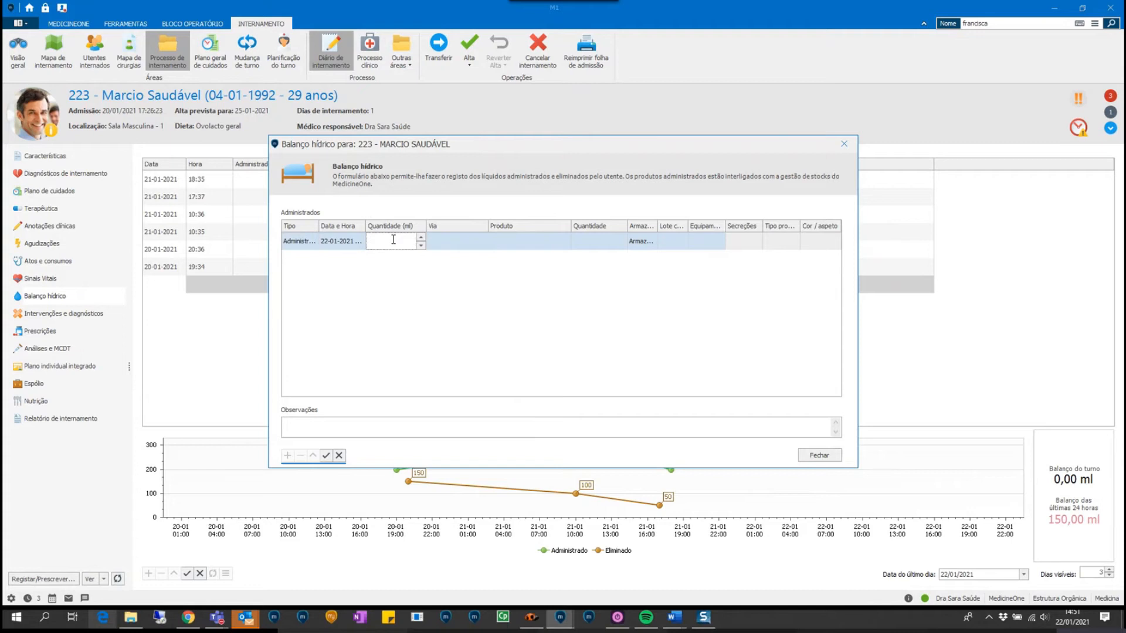
text(50)
click(453, 243)
click(437, 263)
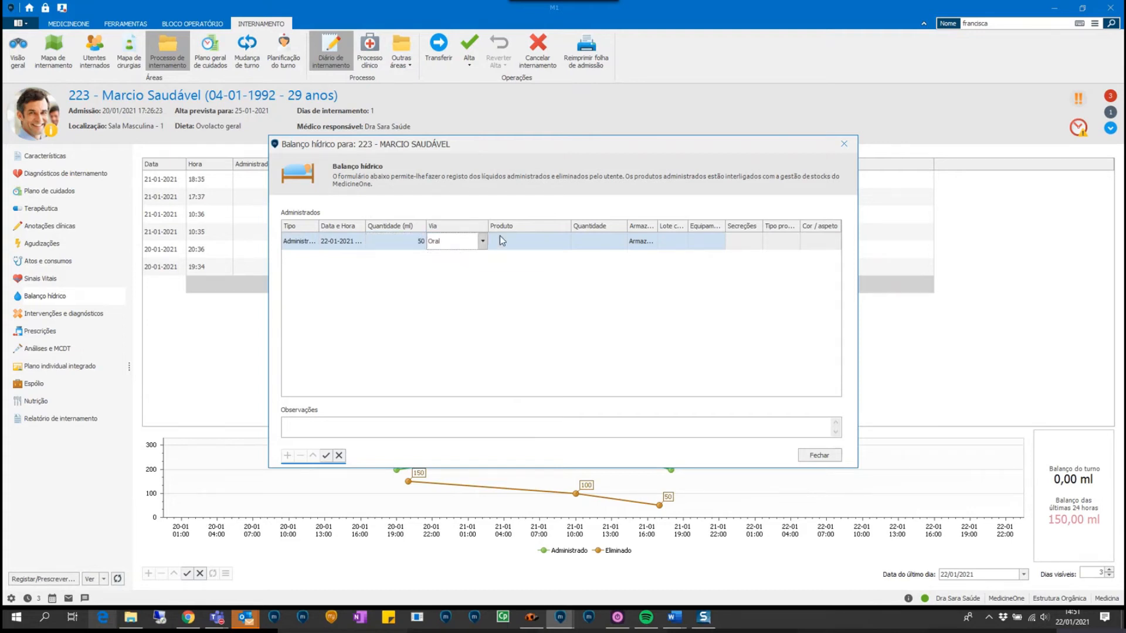
- Assign the product "Água purificada 1970.5 mg/2.5 g + Policarbofilo 50 mg/2.5 g Gel" to the administered fluid entry, save it and close the form
click(502, 241)
click(569, 241)
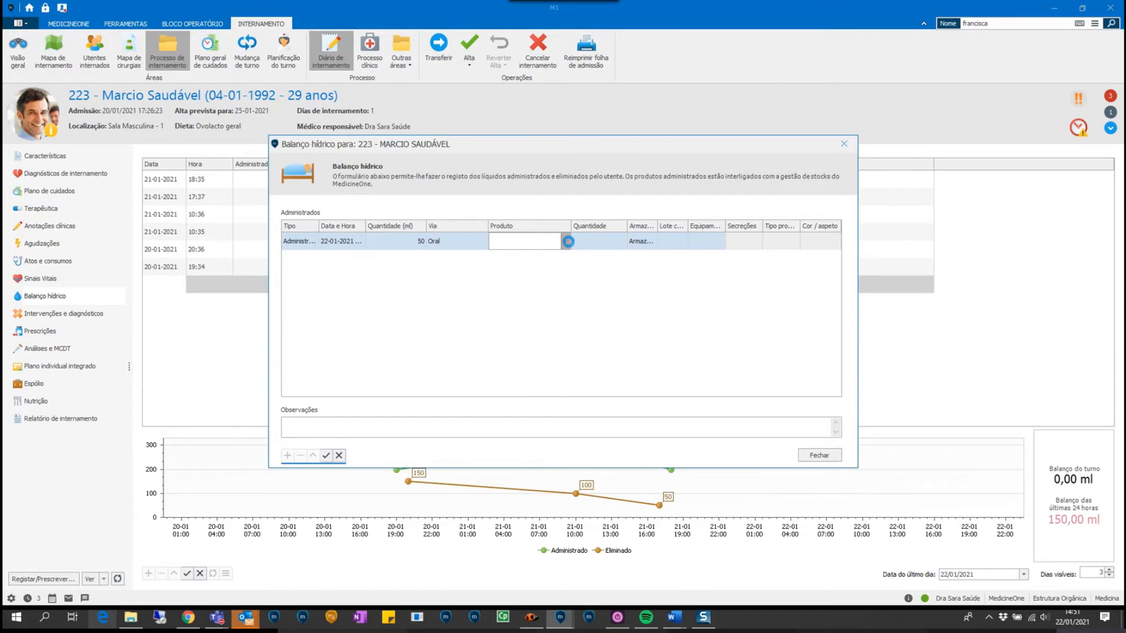
text(agua)
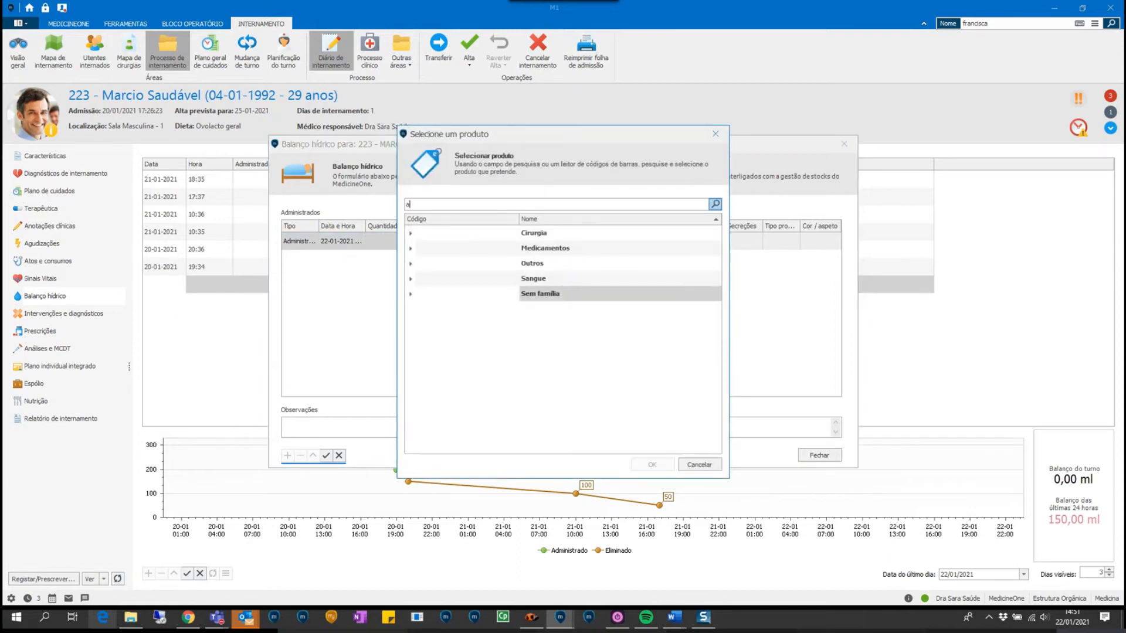
key(Return)
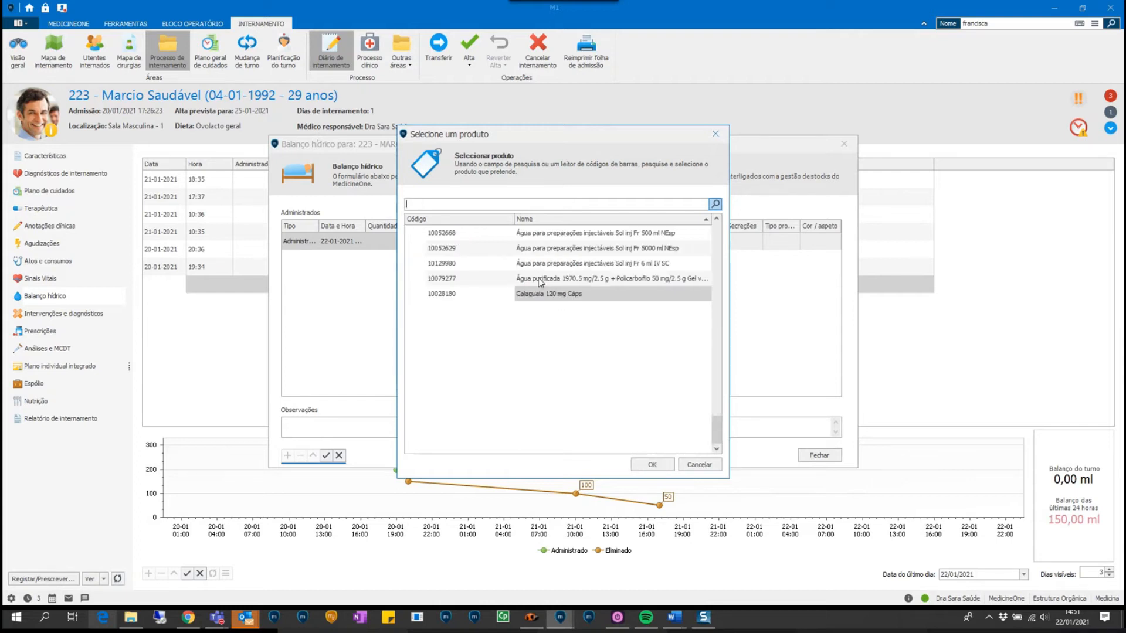
click(541, 279)
click(651, 467)
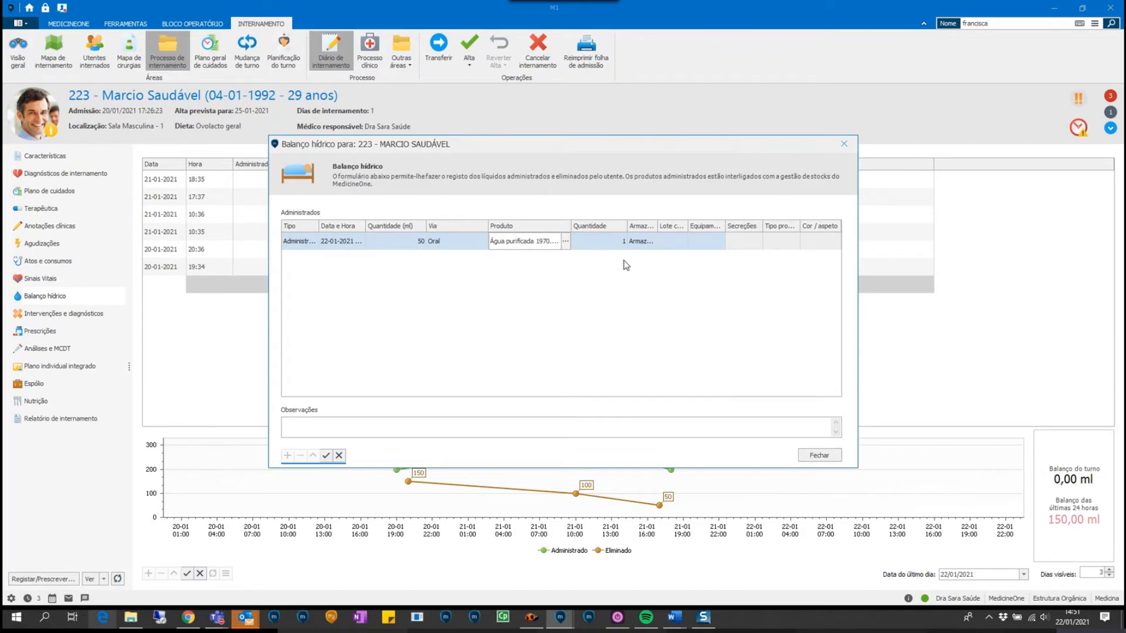
click(328, 457)
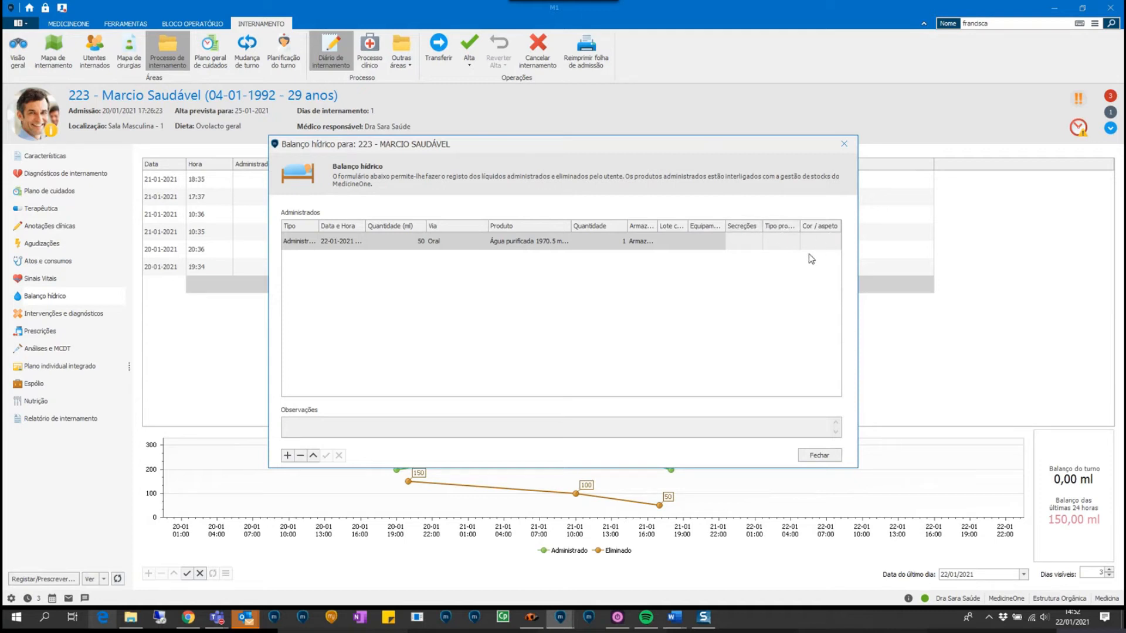
click(831, 458)
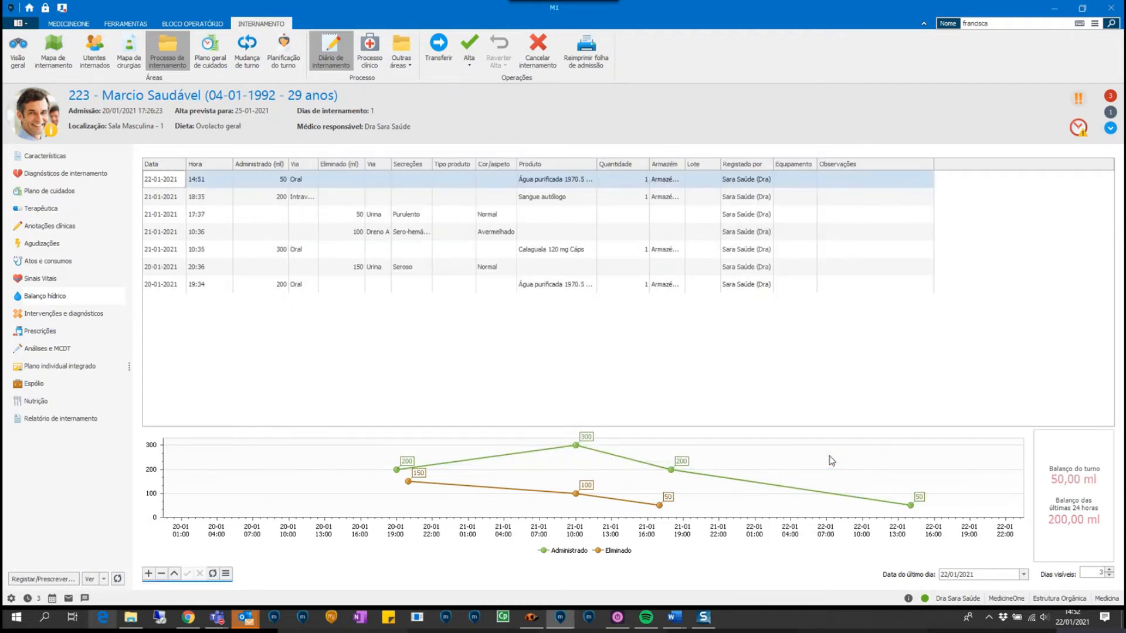
- Examine the patient's overdue intervention prescriptions, including the treatments prescribed on 21/01/2021 at 11:48, and the nursing diagnoses
click(98, 311)
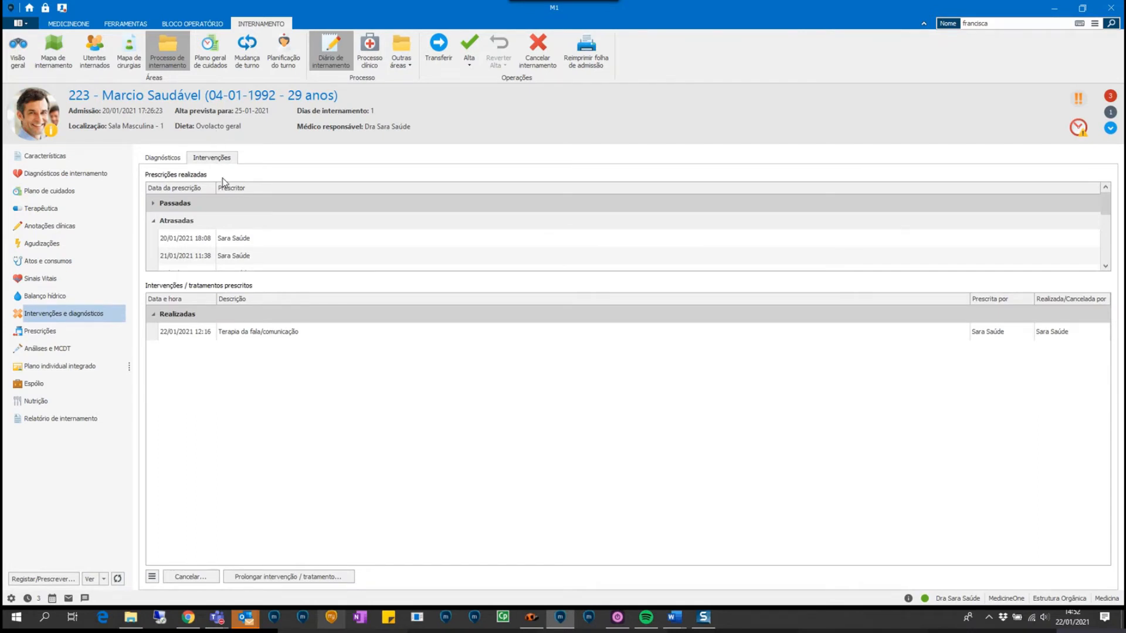
click(154, 223)
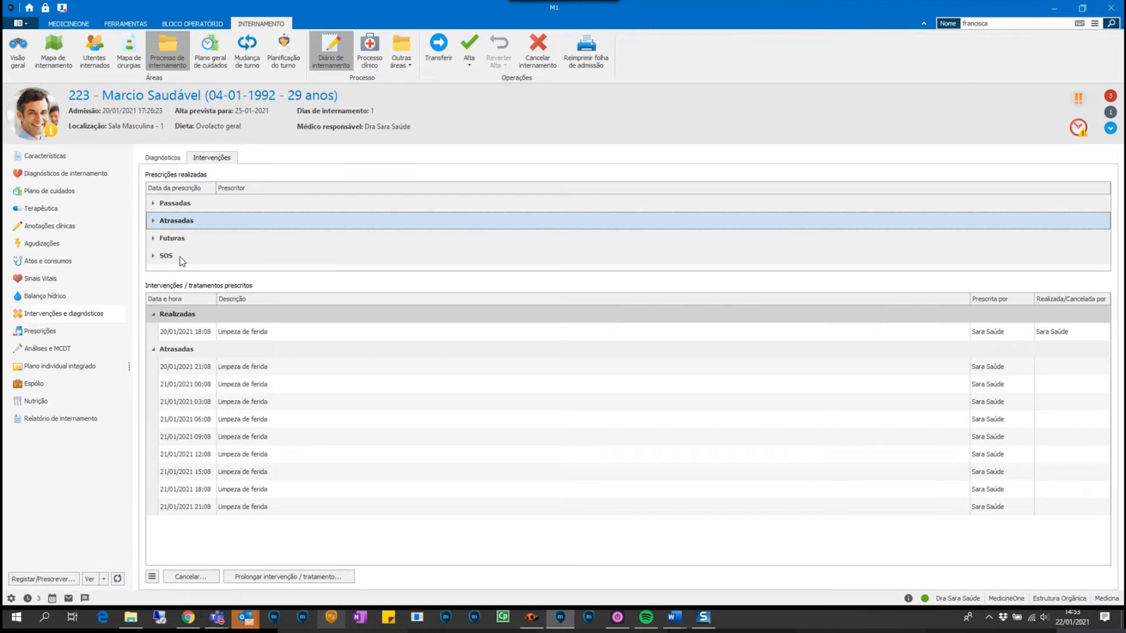
click(154, 222)
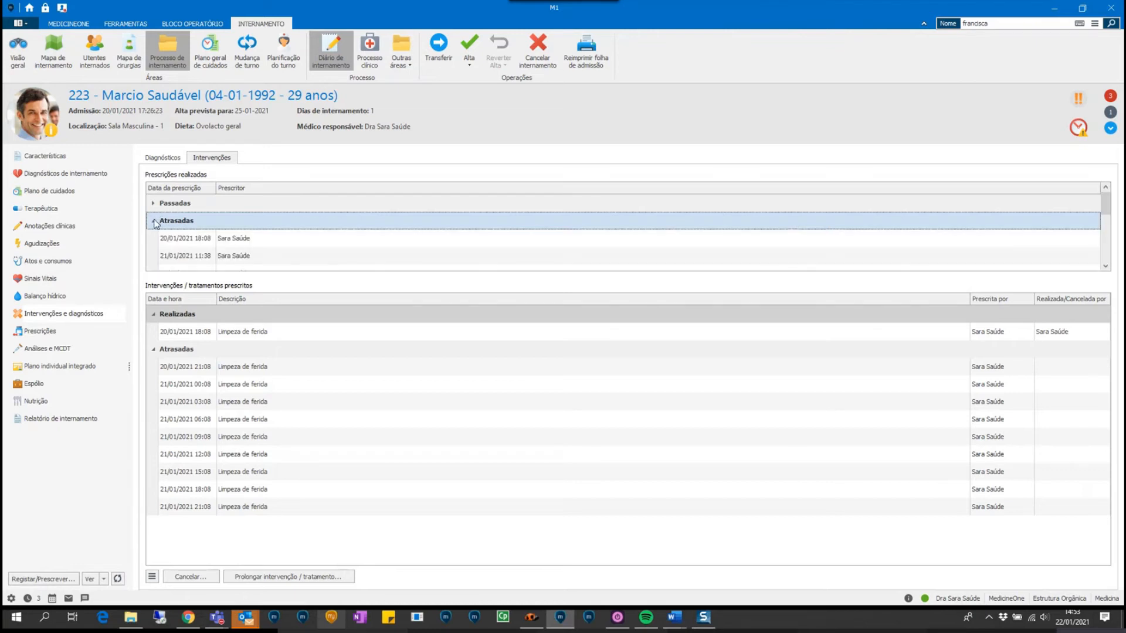
scroll(156, 224, down, 1)
click(187, 226)
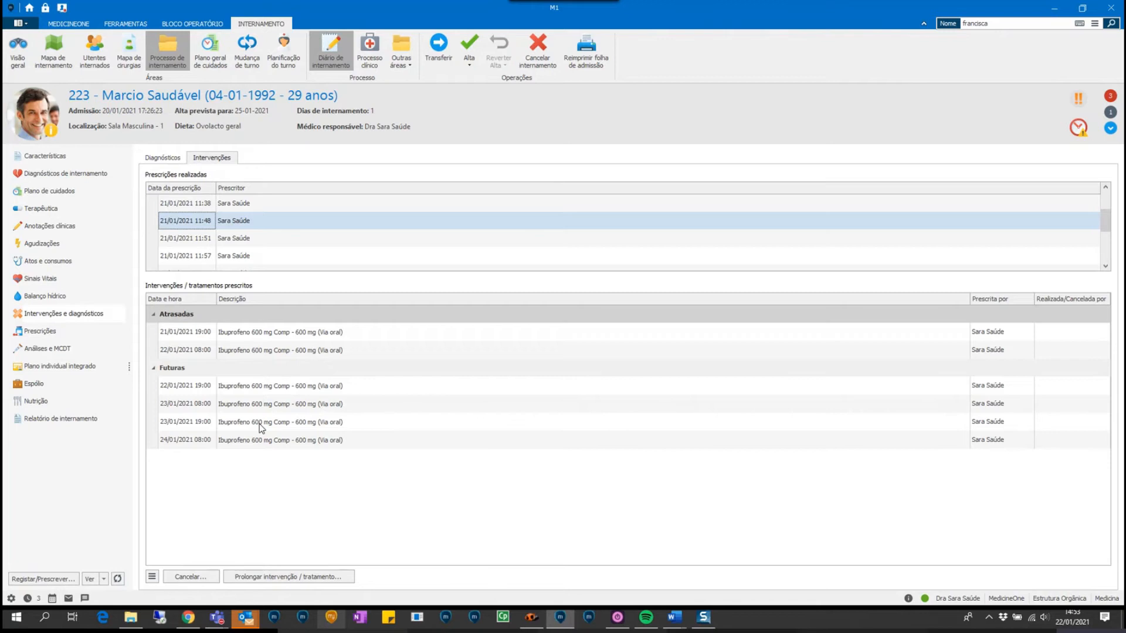
click(173, 161)
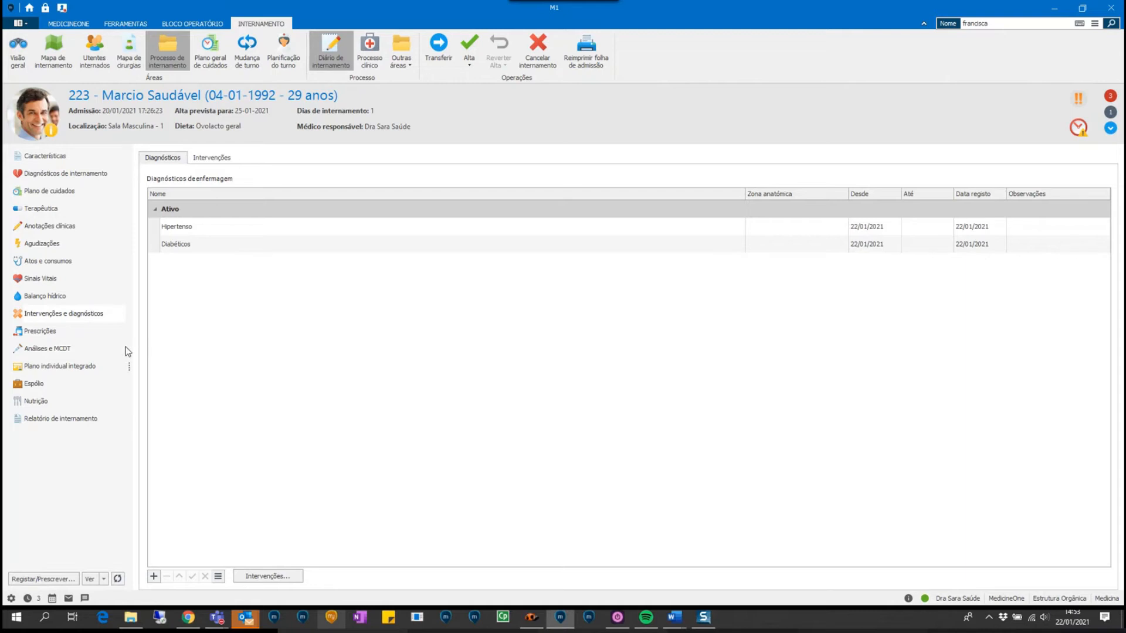
- Read through the patient's prescriptions grouped by date, and check the Análises e MCDT area
click(49, 332)
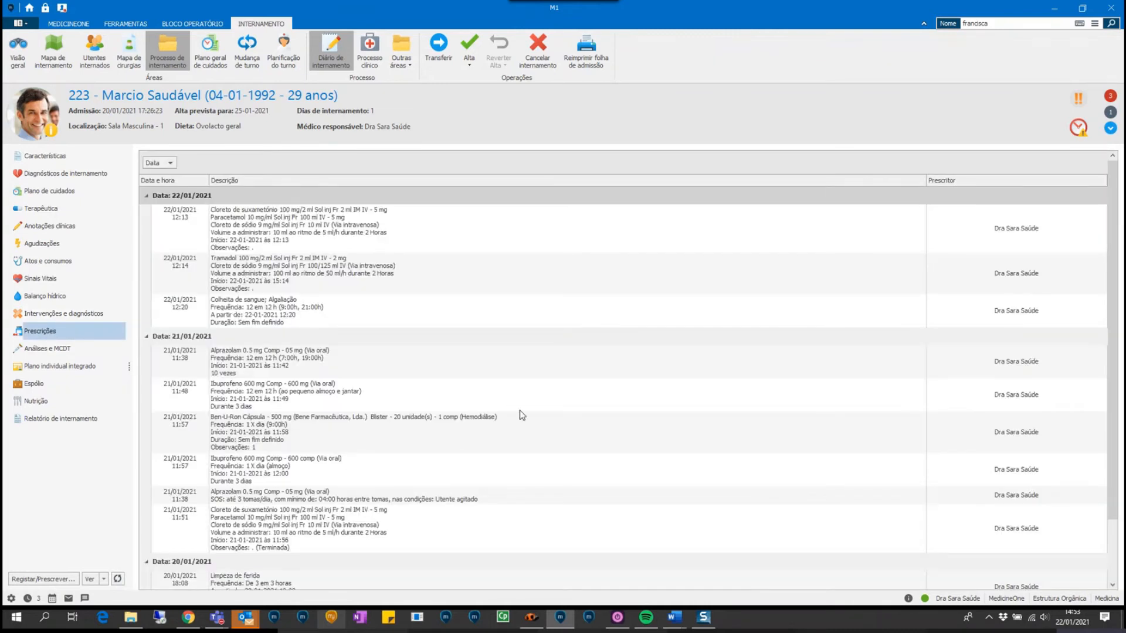
scroll(522, 416, down, 1)
scroll(522, 416, up, 1)
scroll(487, 409, down, 1)
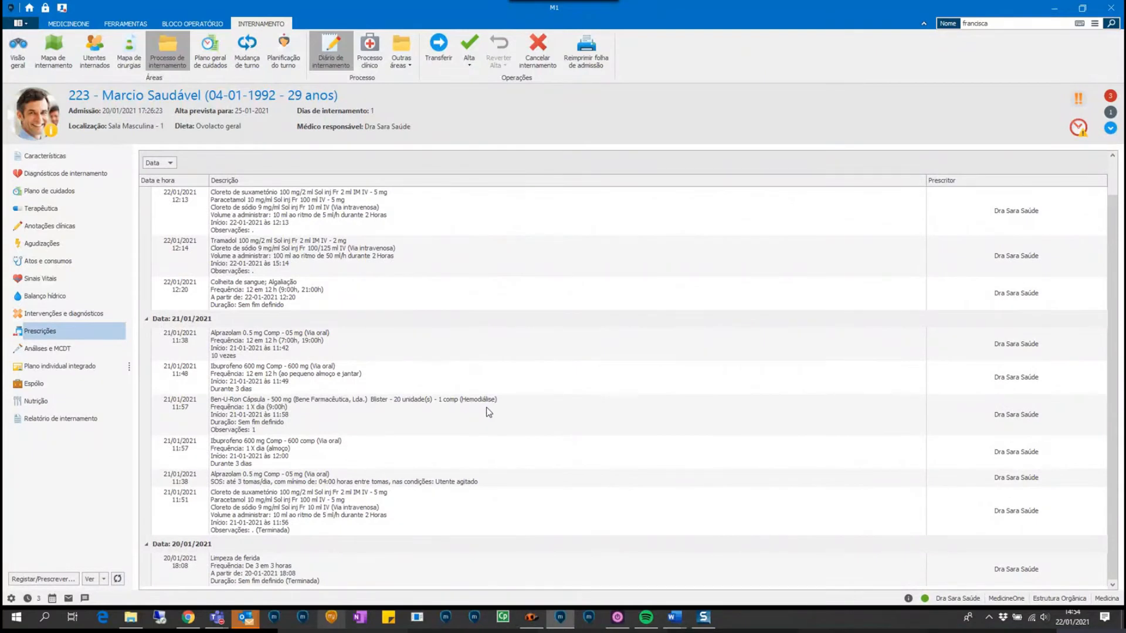
scroll(489, 412, up, 1)
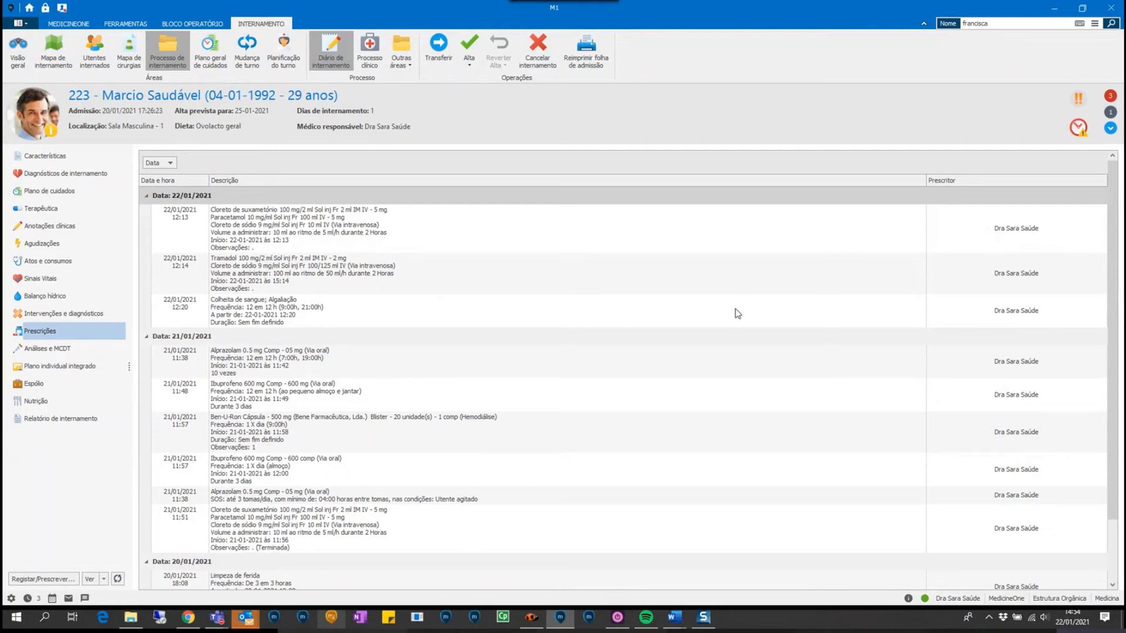
scroll(478, 422, down, 1)
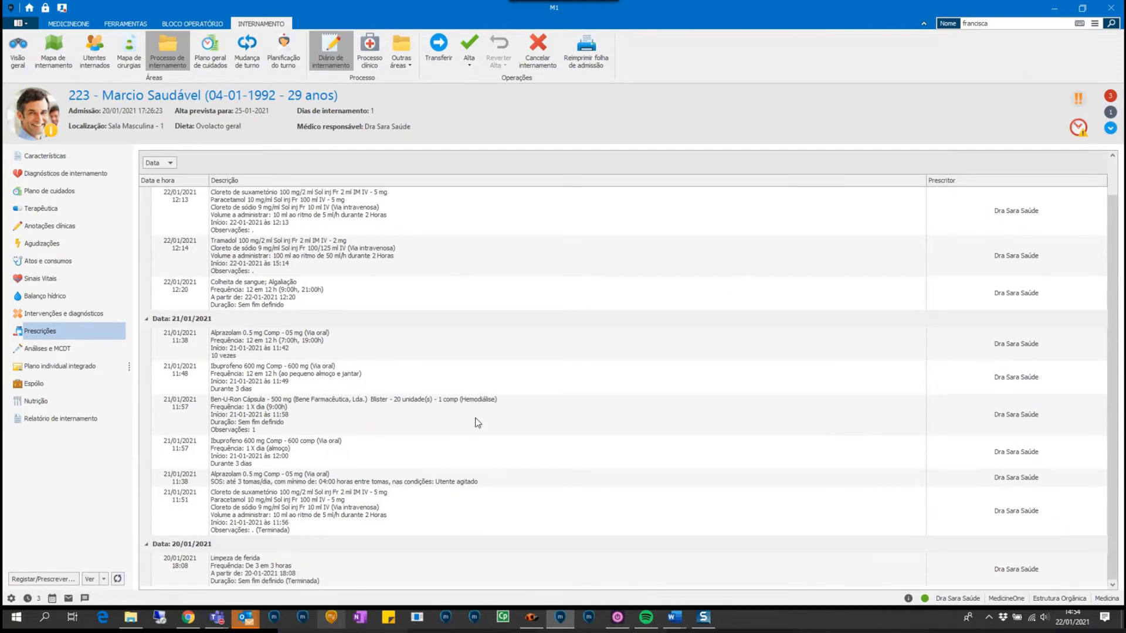
click(67, 350)
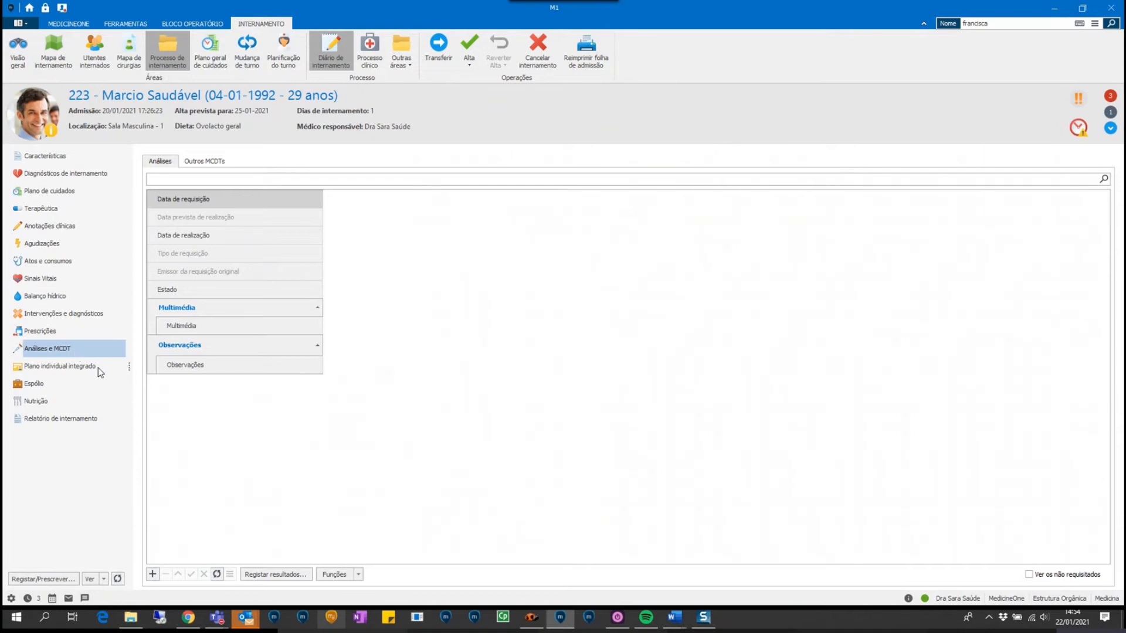
- Examine the integrated individual plans of 20/01/2021 and 19/01/2021: review dates, family and professionals present, assessments, objectives and intervention plans
click(96, 366)
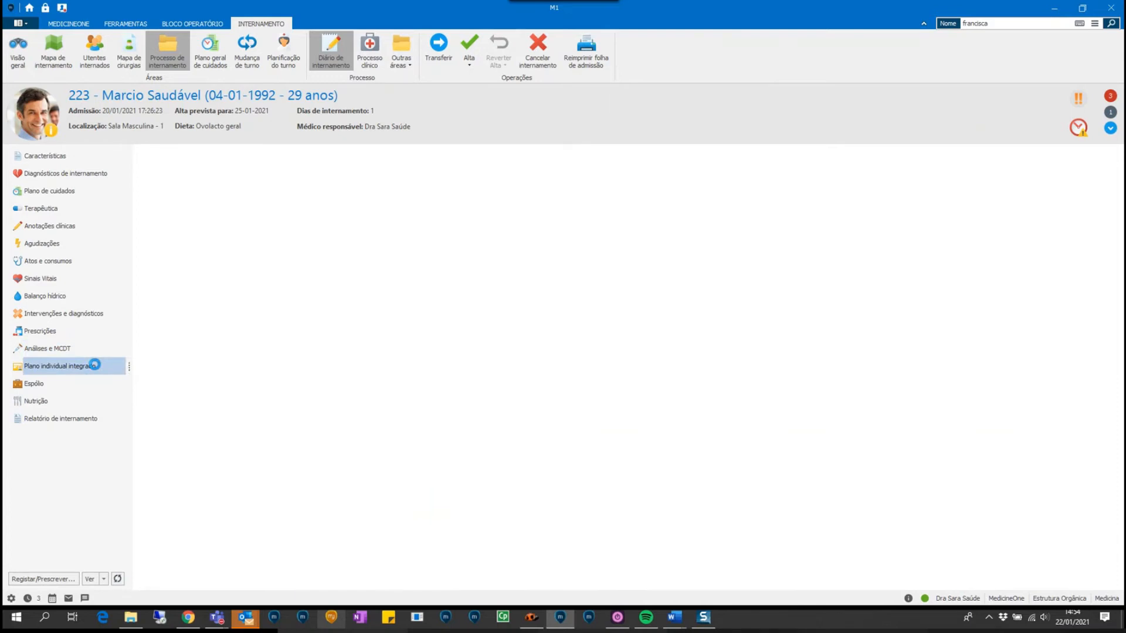
click(190, 196)
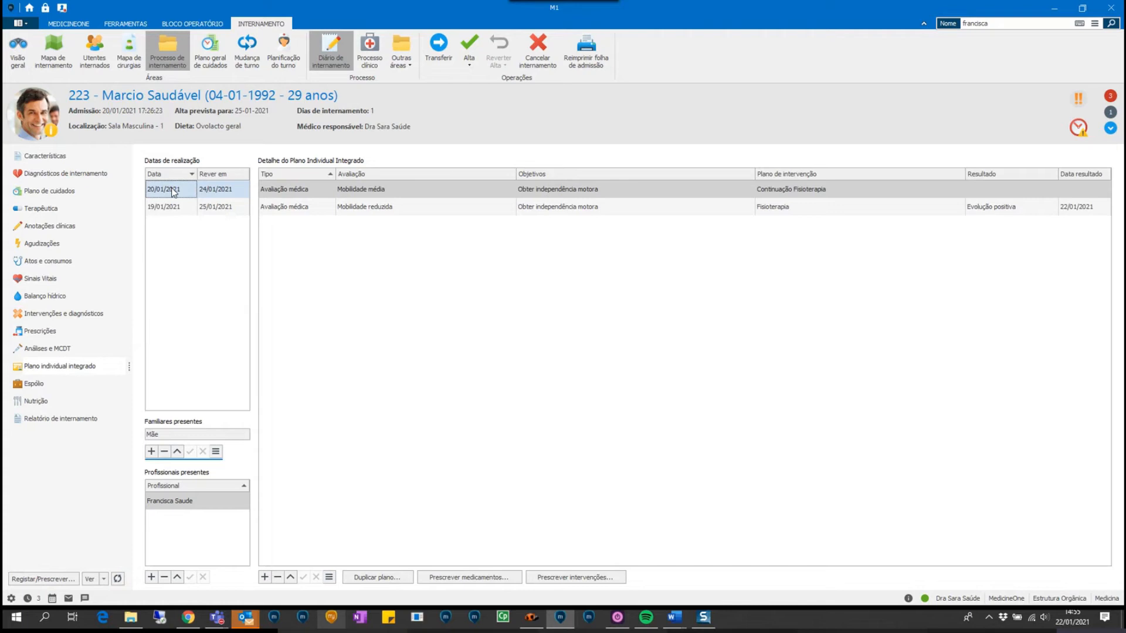
click(228, 190)
click(173, 435)
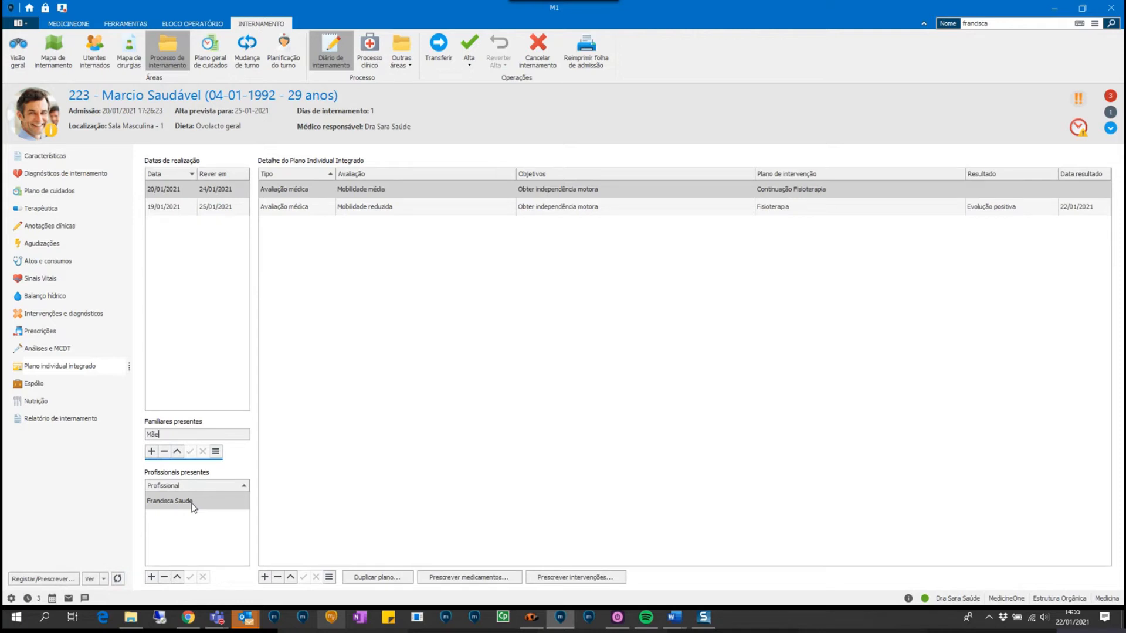
click(407, 194)
click(551, 196)
click(780, 195)
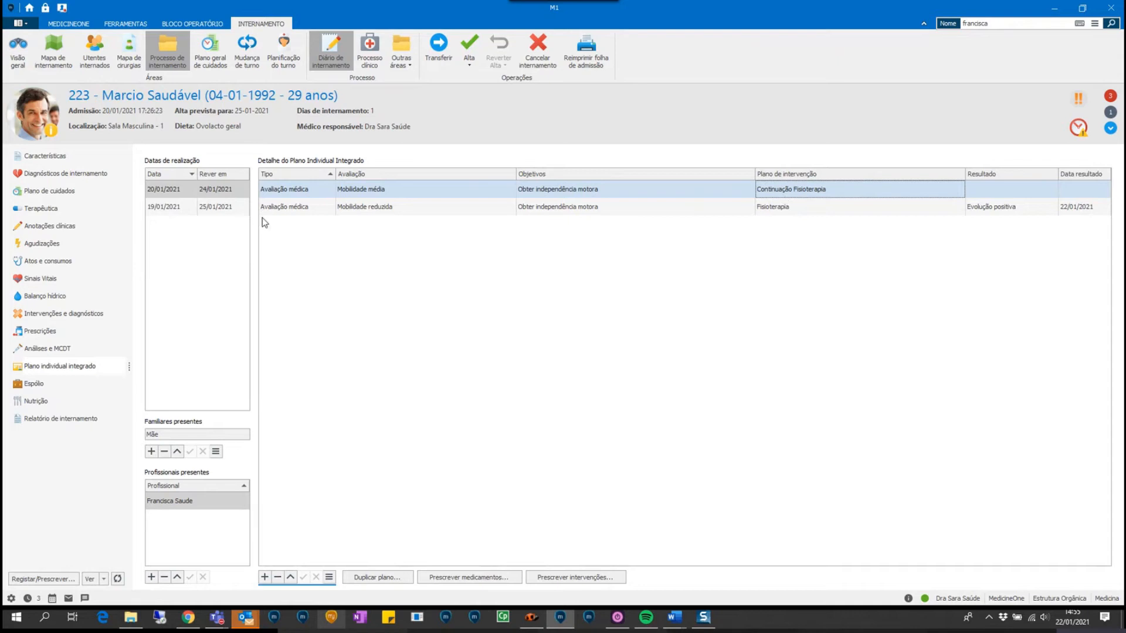
click(199, 197)
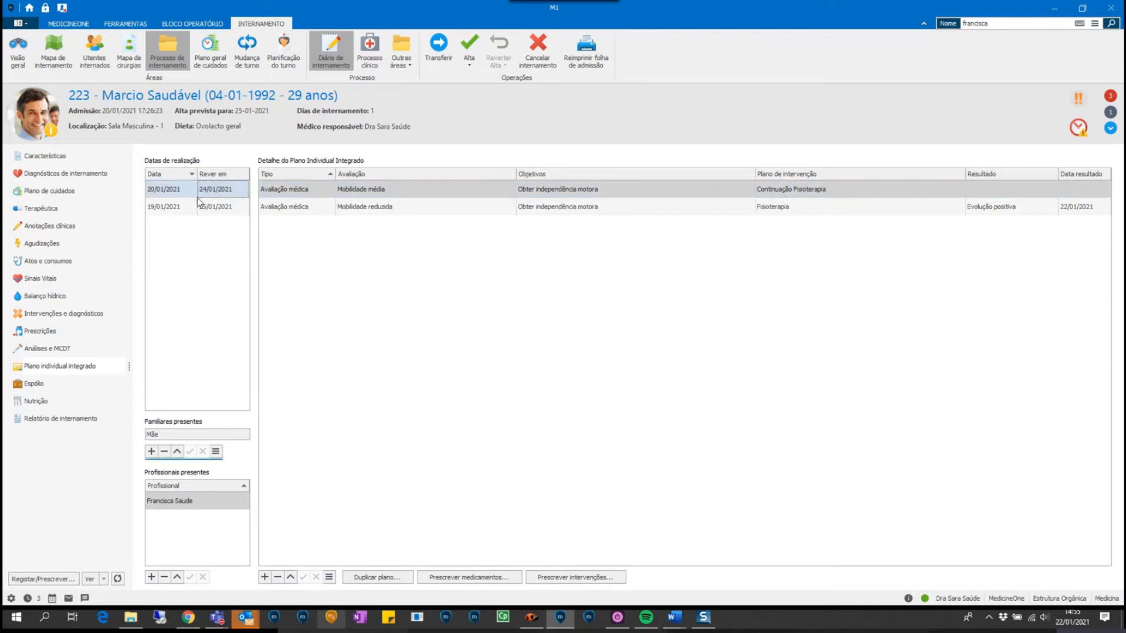
click(167, 192)
click(168, 208)
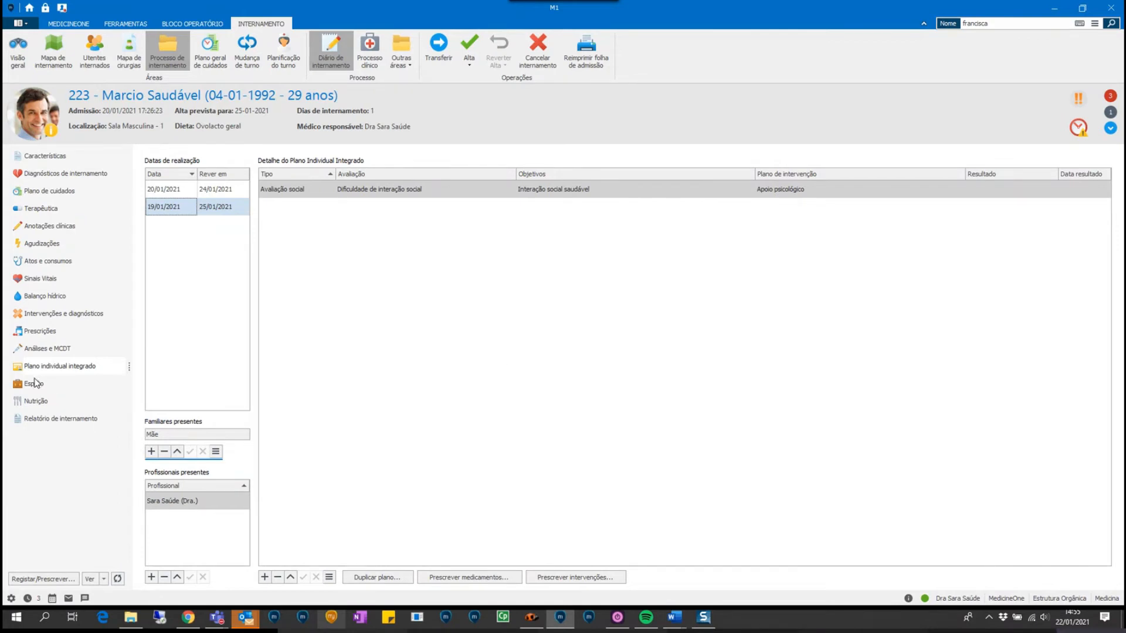
- Review the objects the patient handed over (Espólio), including the Pijamas, Carteira and Telemóvel entries, and mark all of them as returned
click(33, 384)
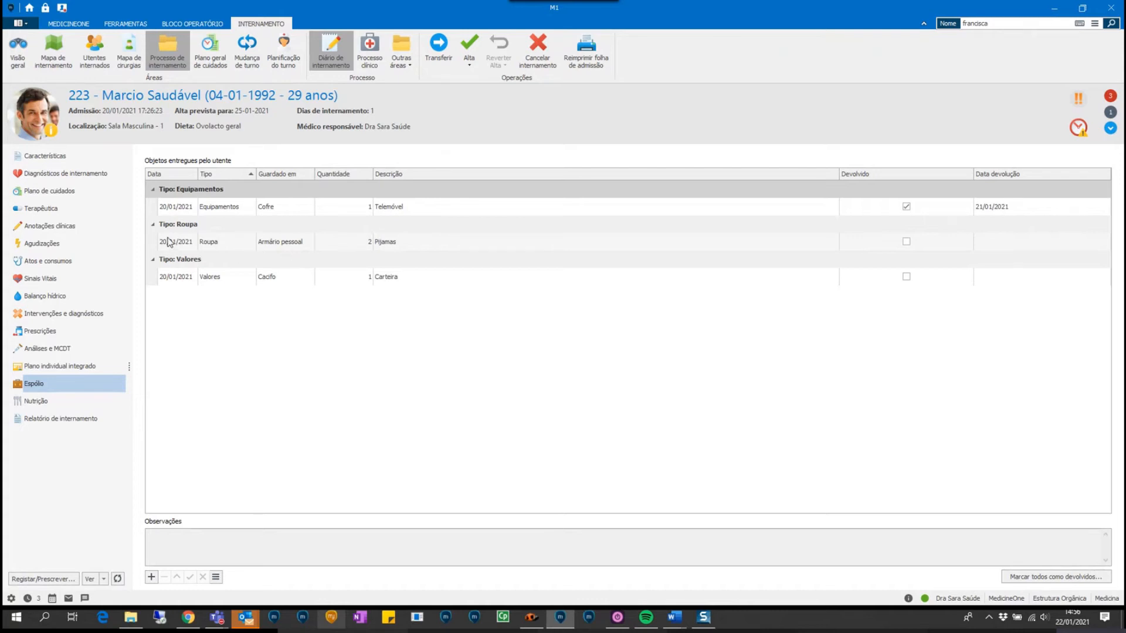
click(171, 242)
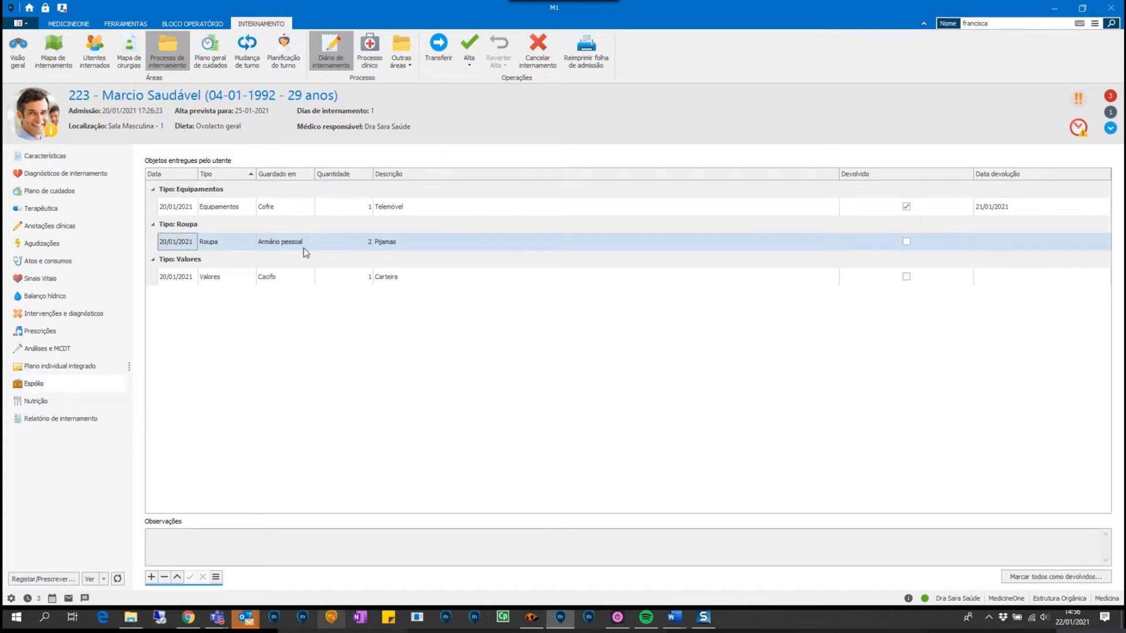
click(442, 244)
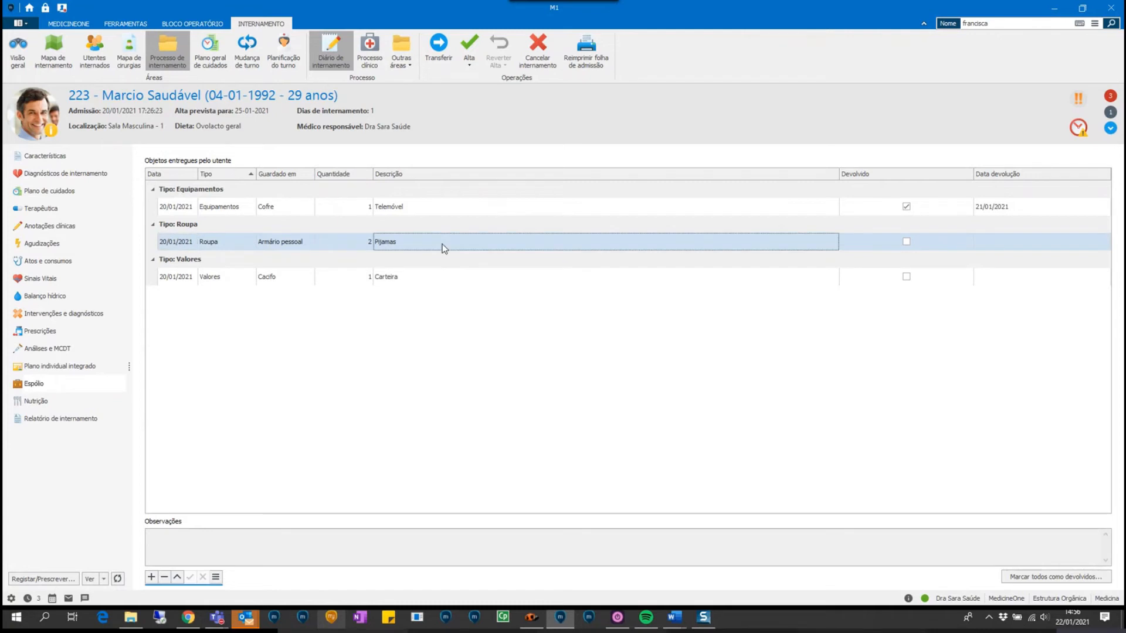
click(435, 282)
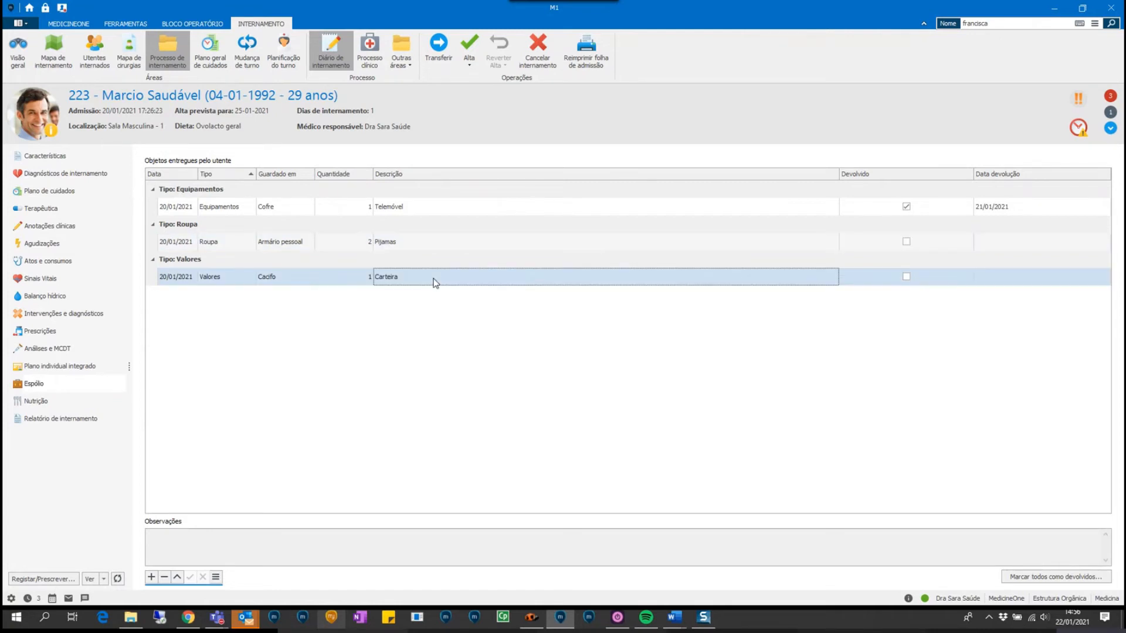
click(430, 209)
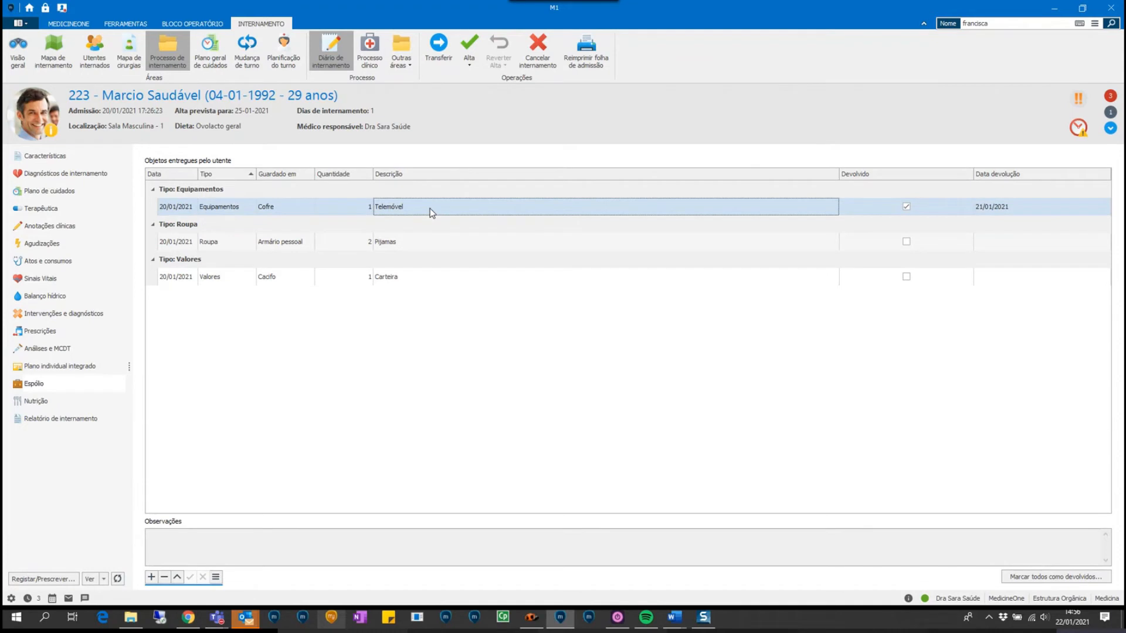
click(302, 248)
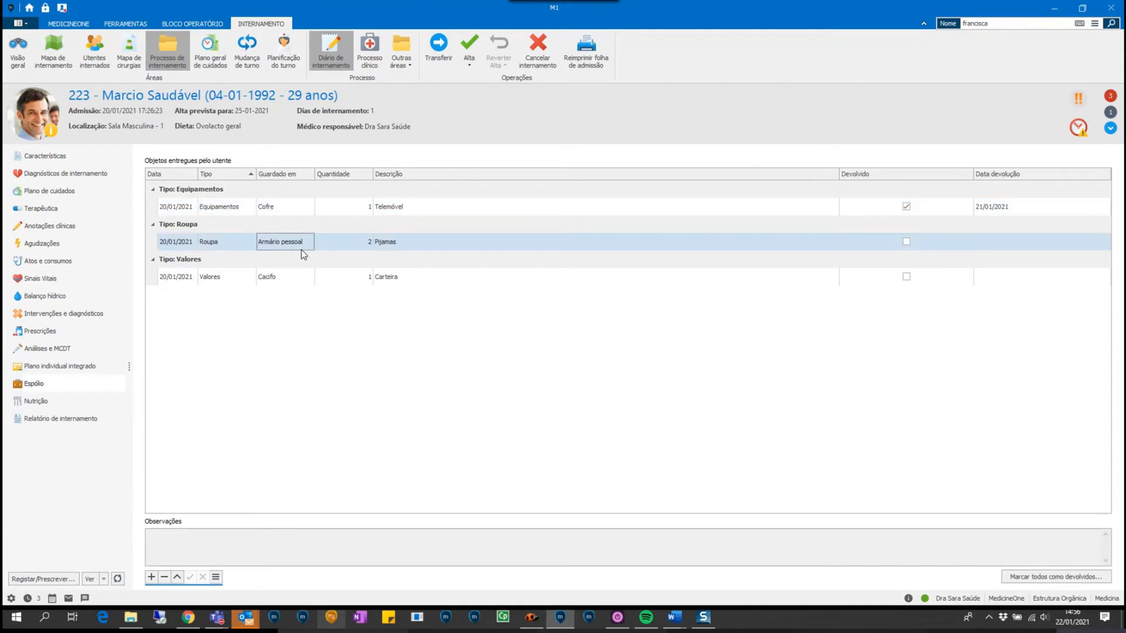
click(219, 248)
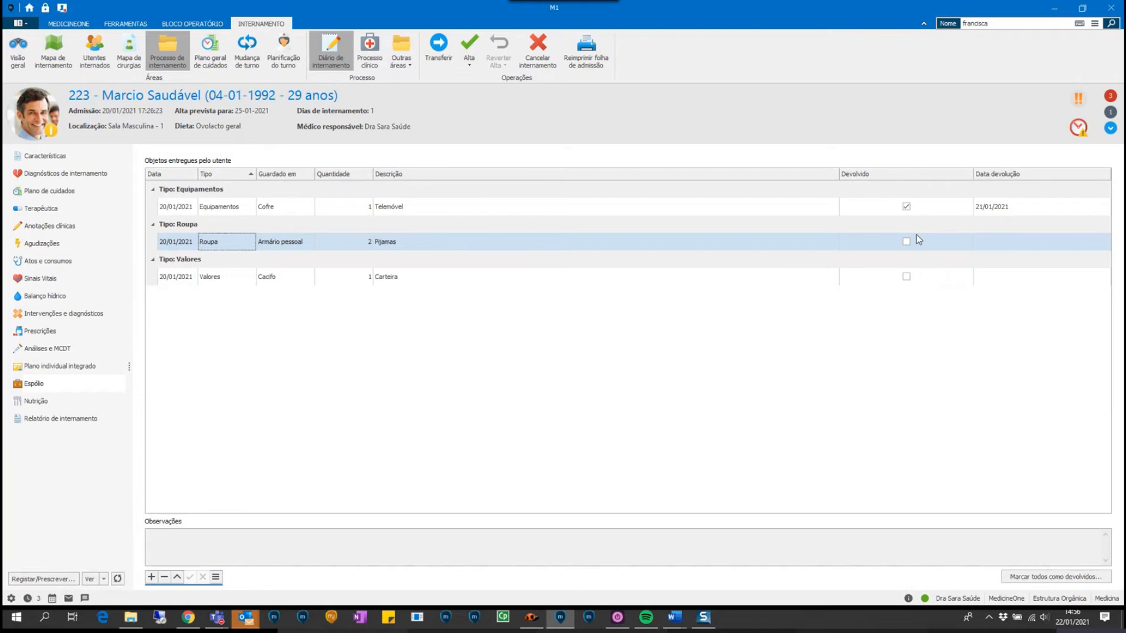
click(1071, 579)
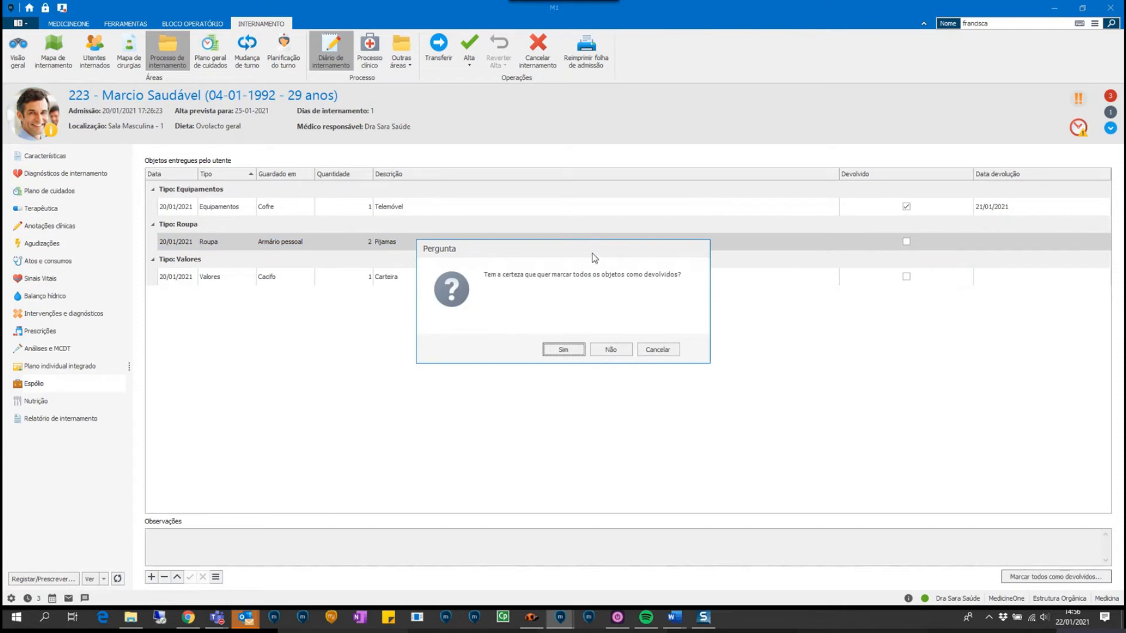
click(564, 351)
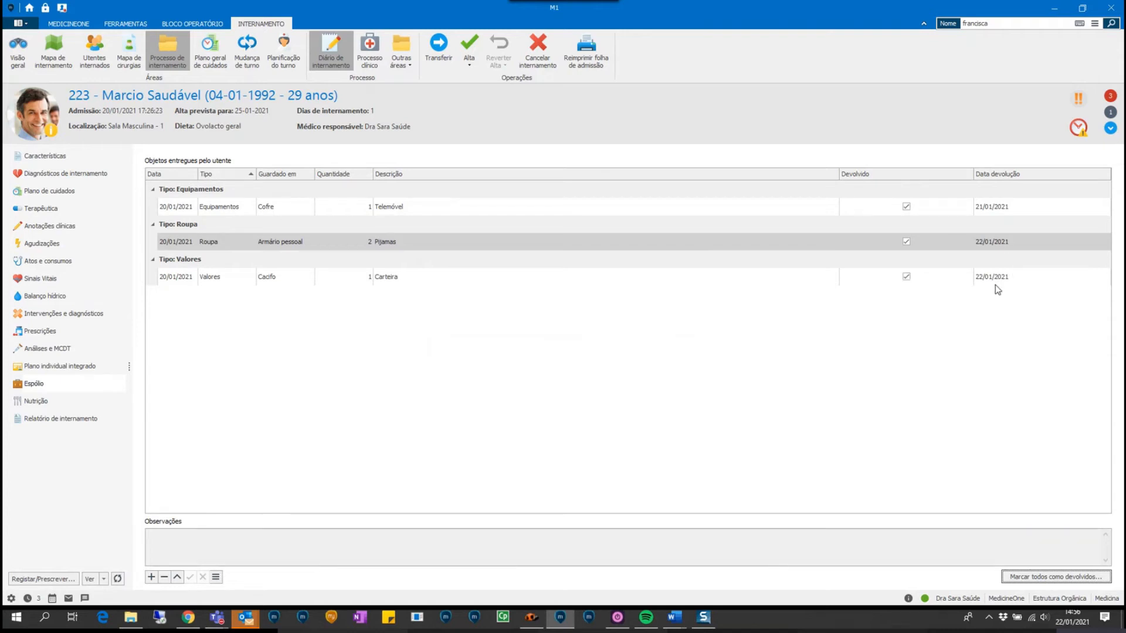
- Examine the patient's Nutrição area, comparing the prescribed diets of 22/01/2021 and 20/01/2021 and their food pauses
click(54, 402)
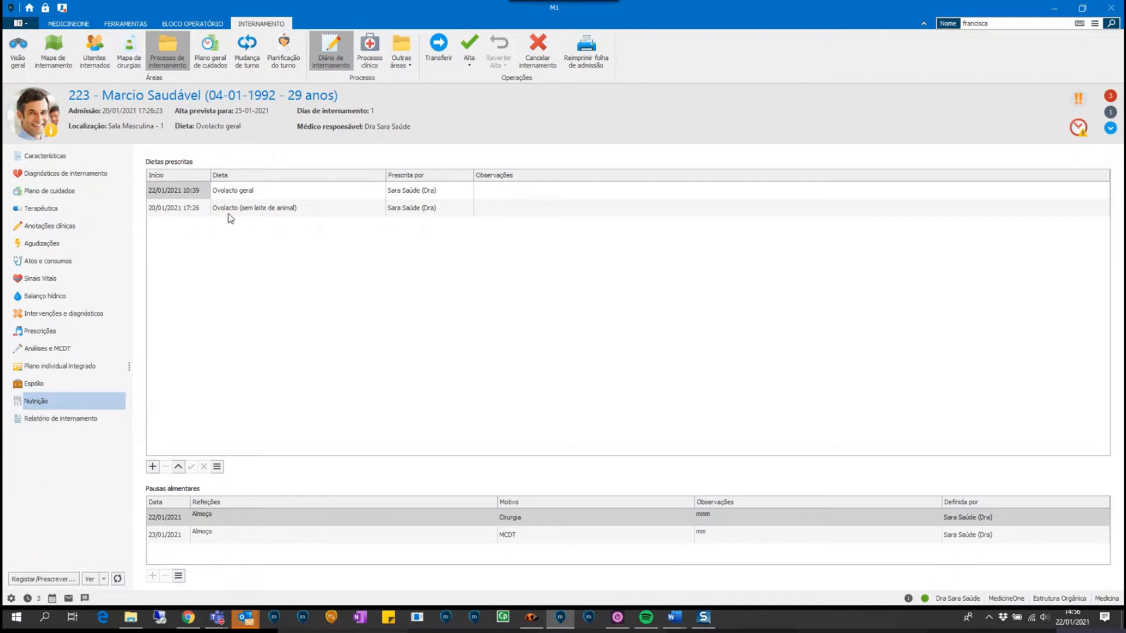
click(252, 192)
click(251, 209)
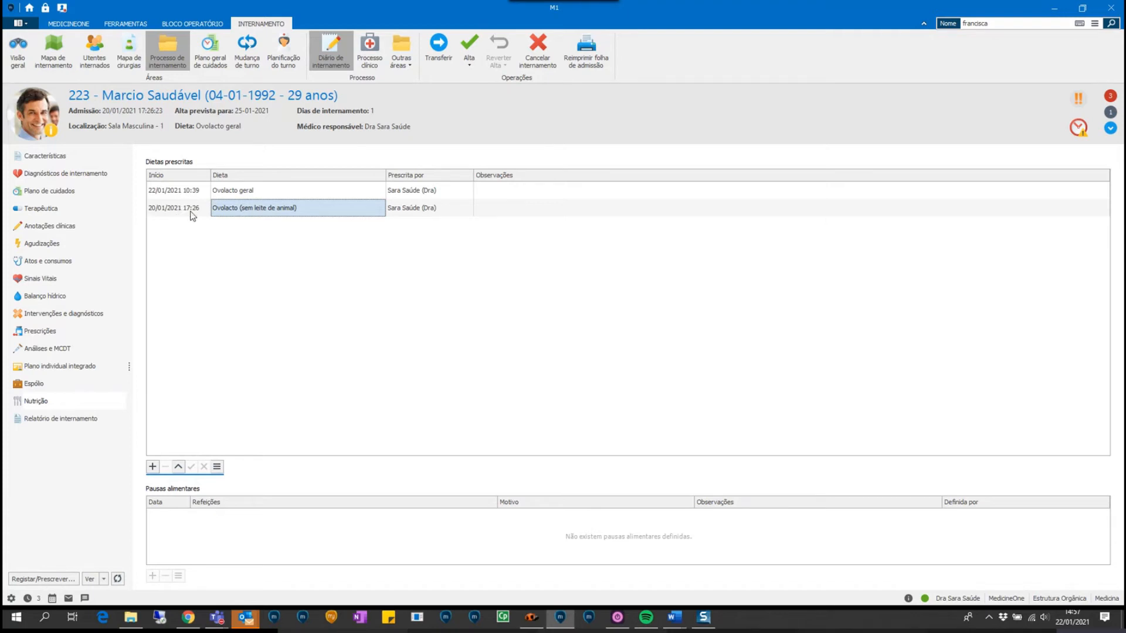
click(194, 196)
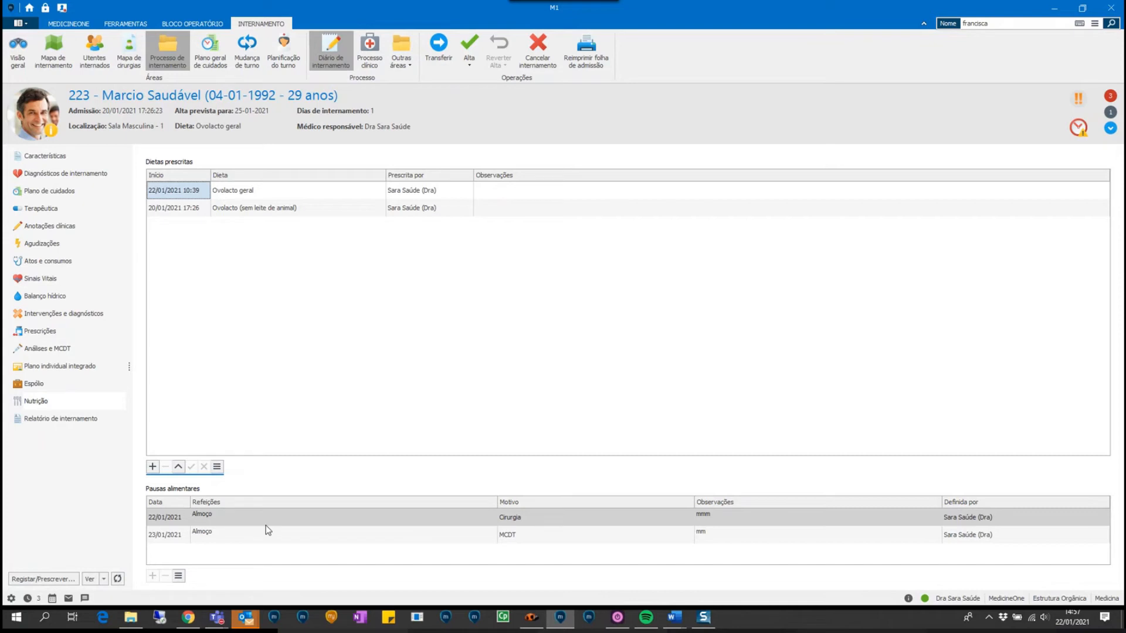
- Try a Pausa alimentar entry for 23/01/2021 that skips Pequeno-almoço instead of Almoço, look through the pause reasons, and discard it
click(42, 579)
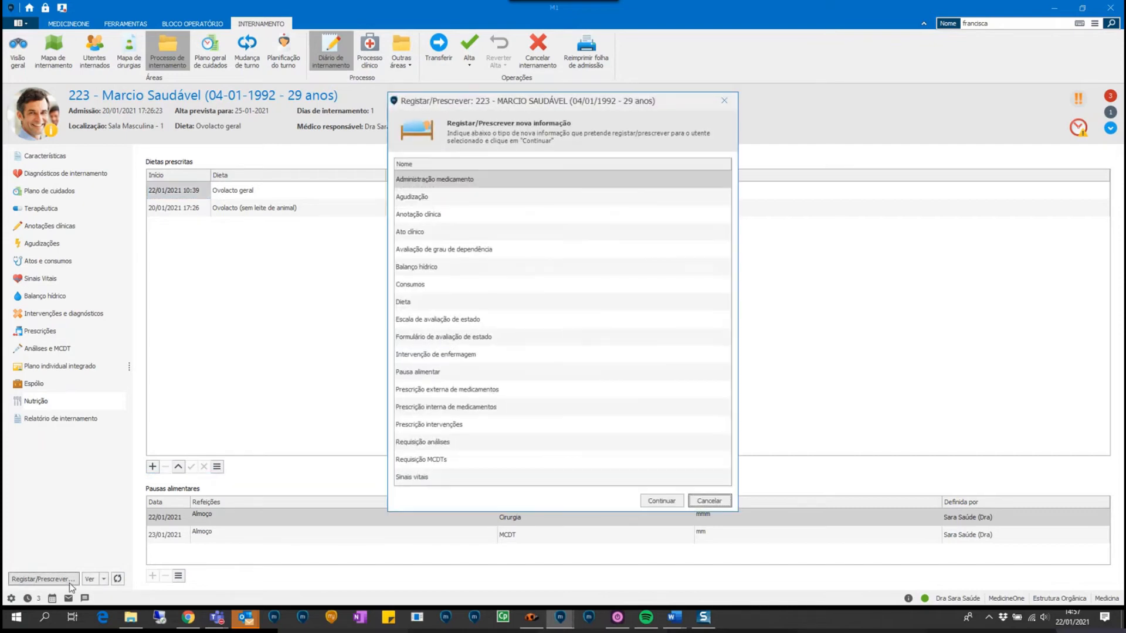
click(449, 375)
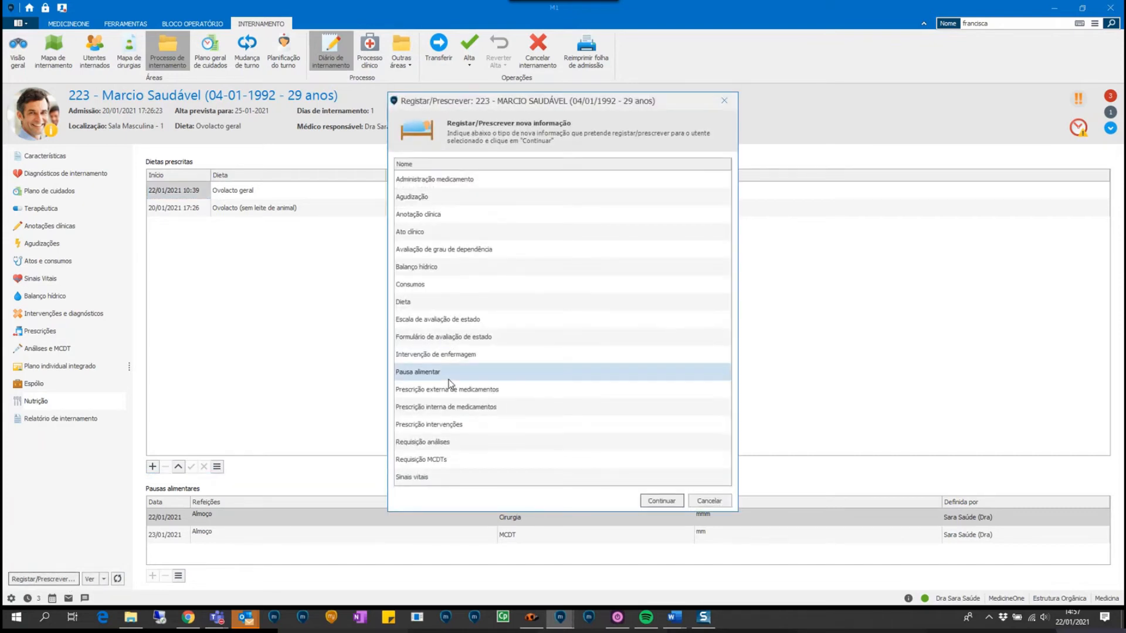
click(662, 500)
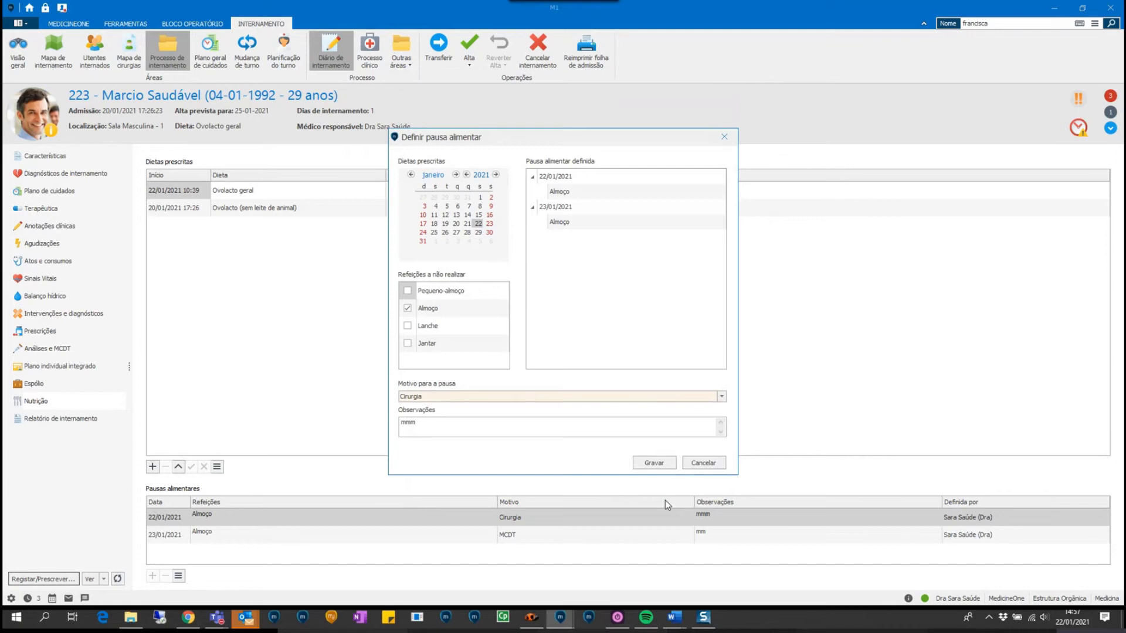
click(490, 225)
click(407, 308)
click(408, 291)
click(722, 397)
click(722, 397)
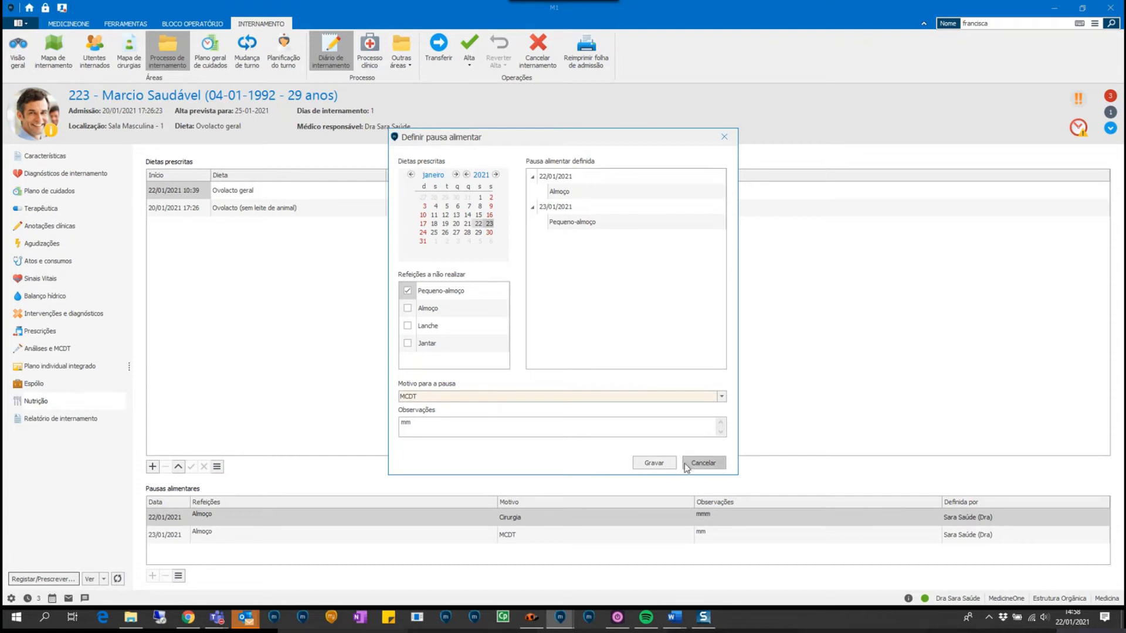
scroll(663, 465, up, 1)
click(695, 463)
- Set the period of the Relatório de internamento to 20/01/2021 through 21/01/2021
click(55, 419)
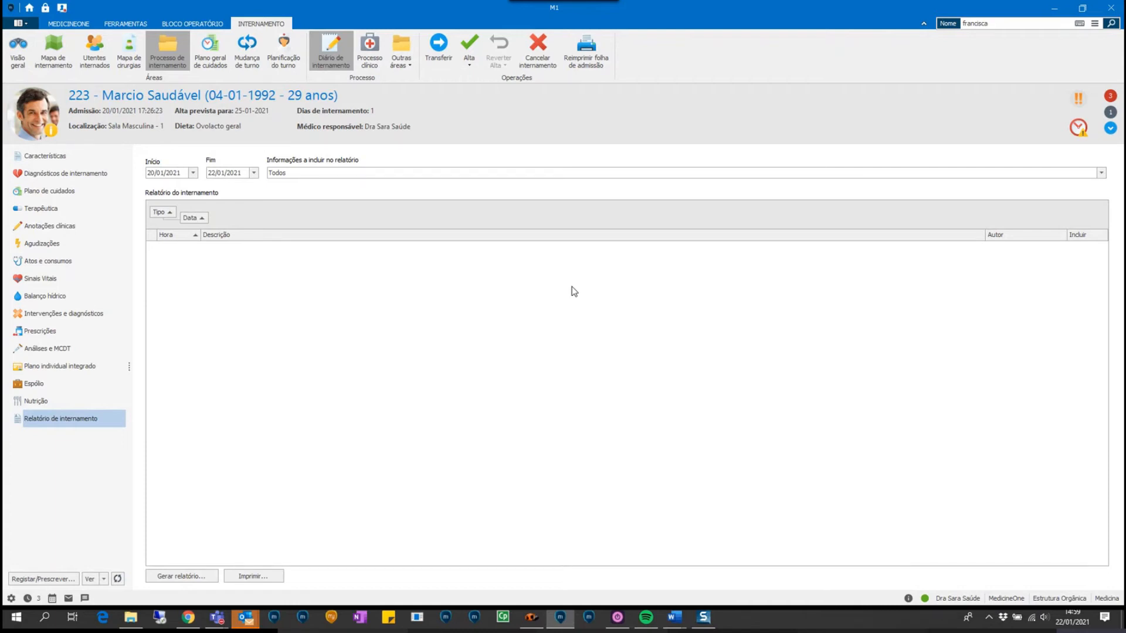
click(193, 173)
click(192, 172)
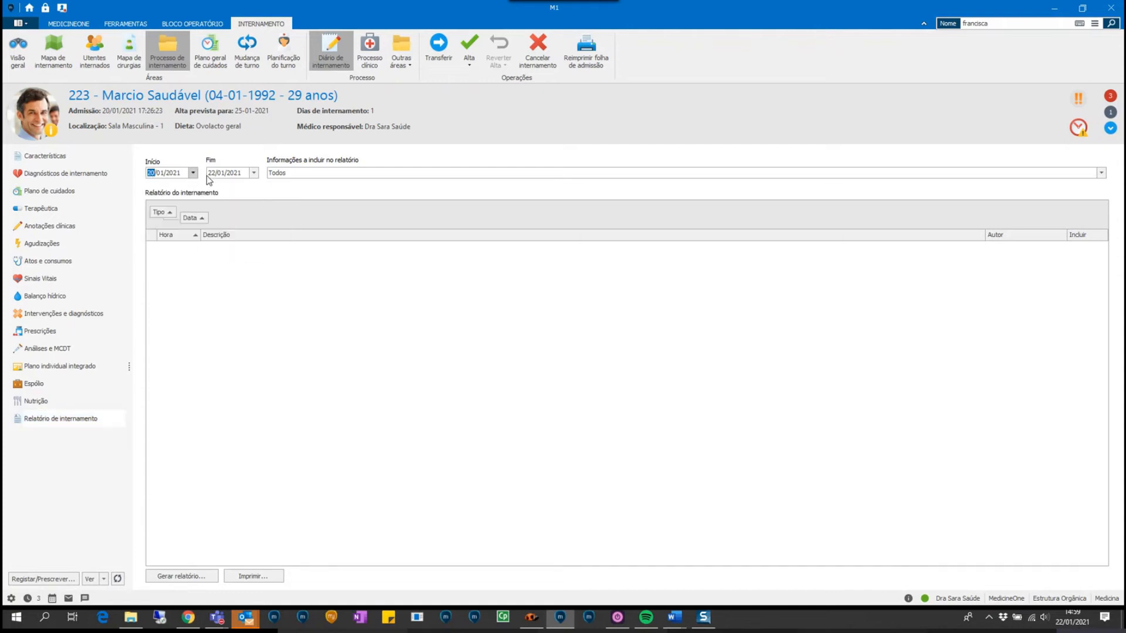
click(254, 173)
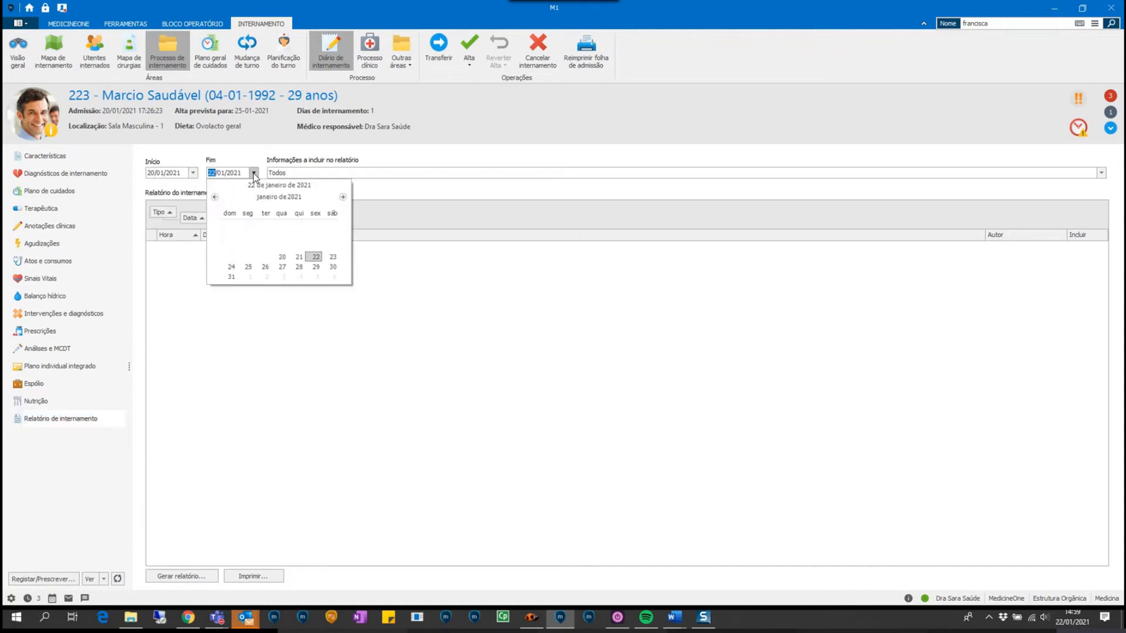
click(299, 258)
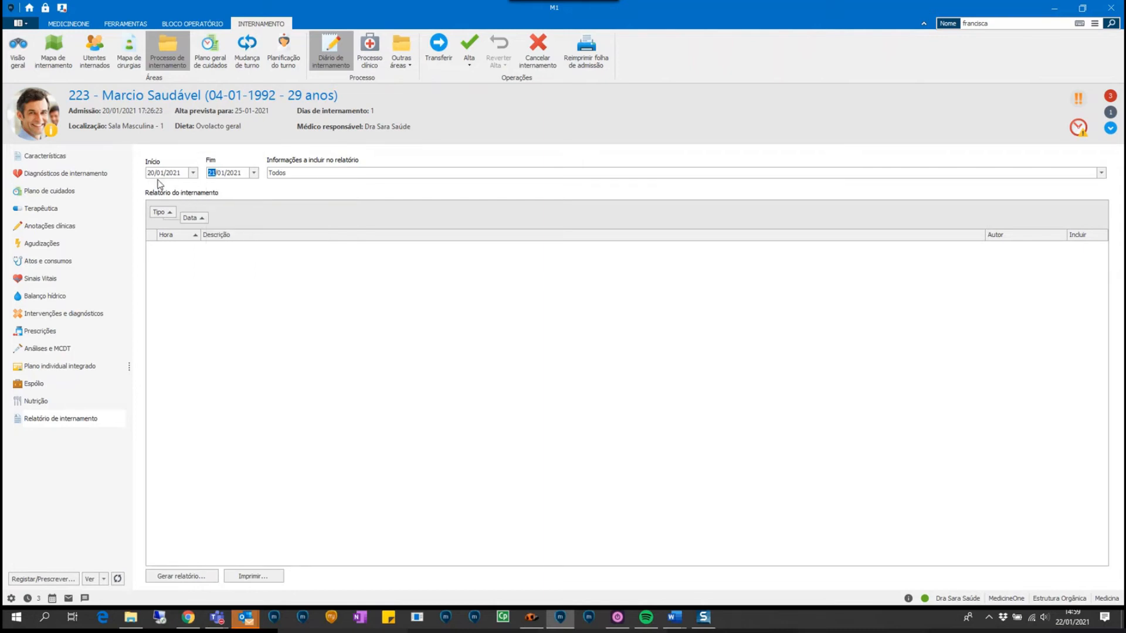
- Include only Agudizações, Anotações clínicas and Balanço hídrico in the inpatient report and generate it
click(1102, 173)
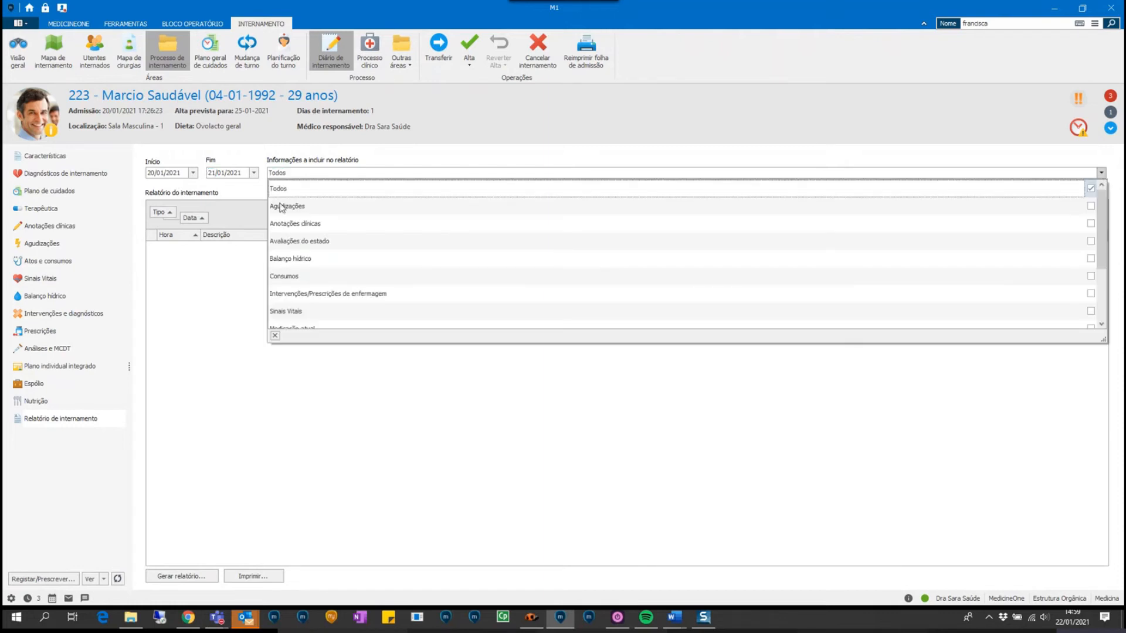
click(1090, 206)
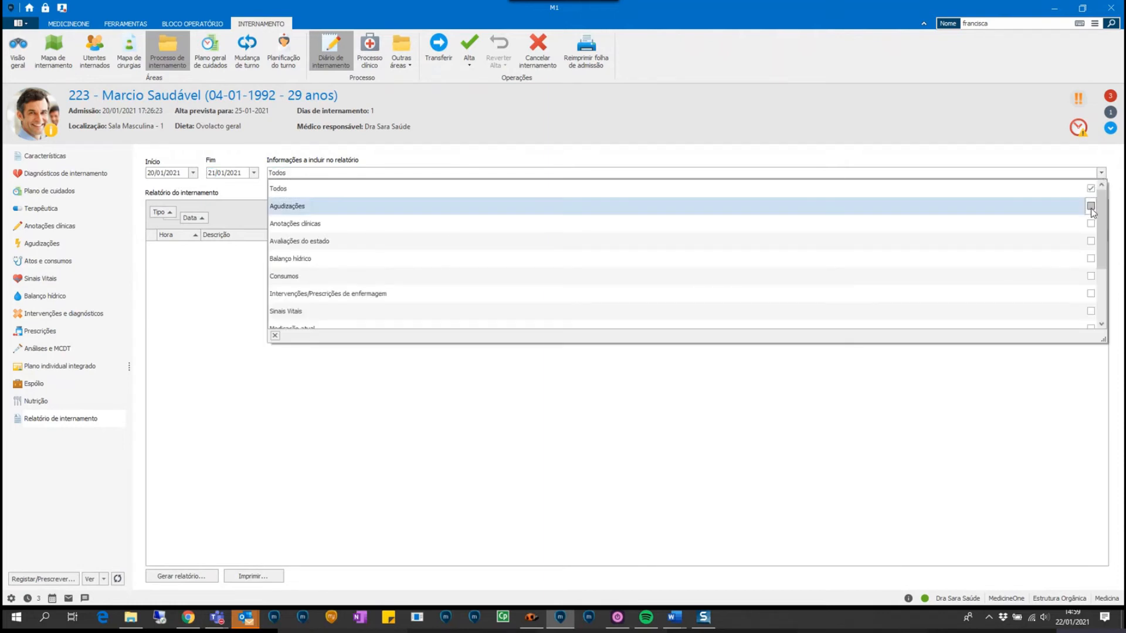
click(1091, 223)
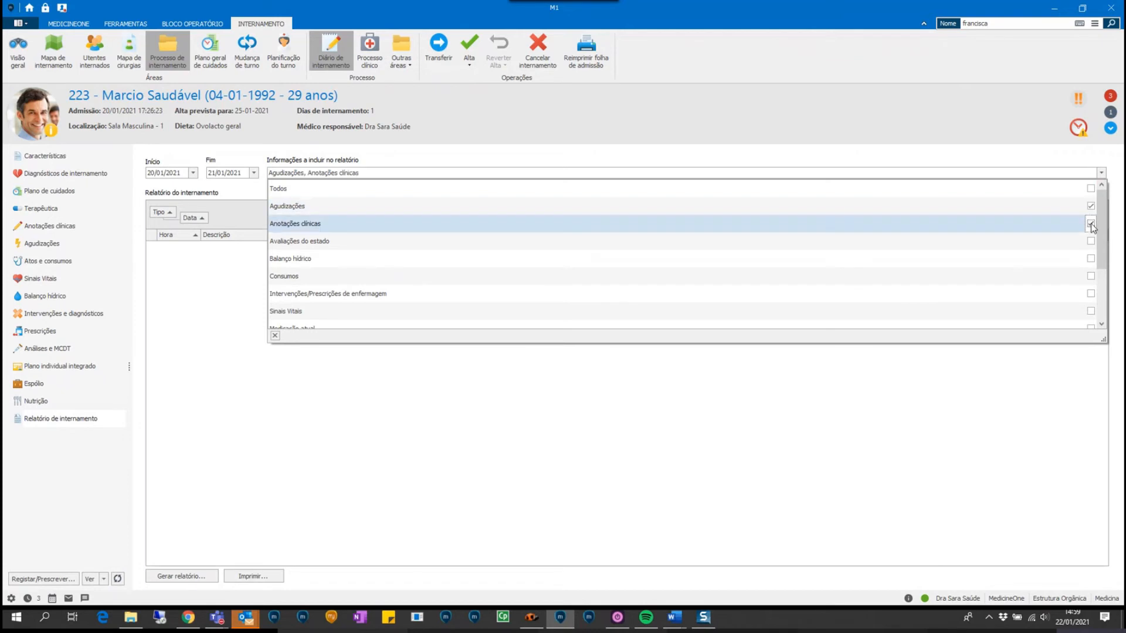
click(1091, 258)
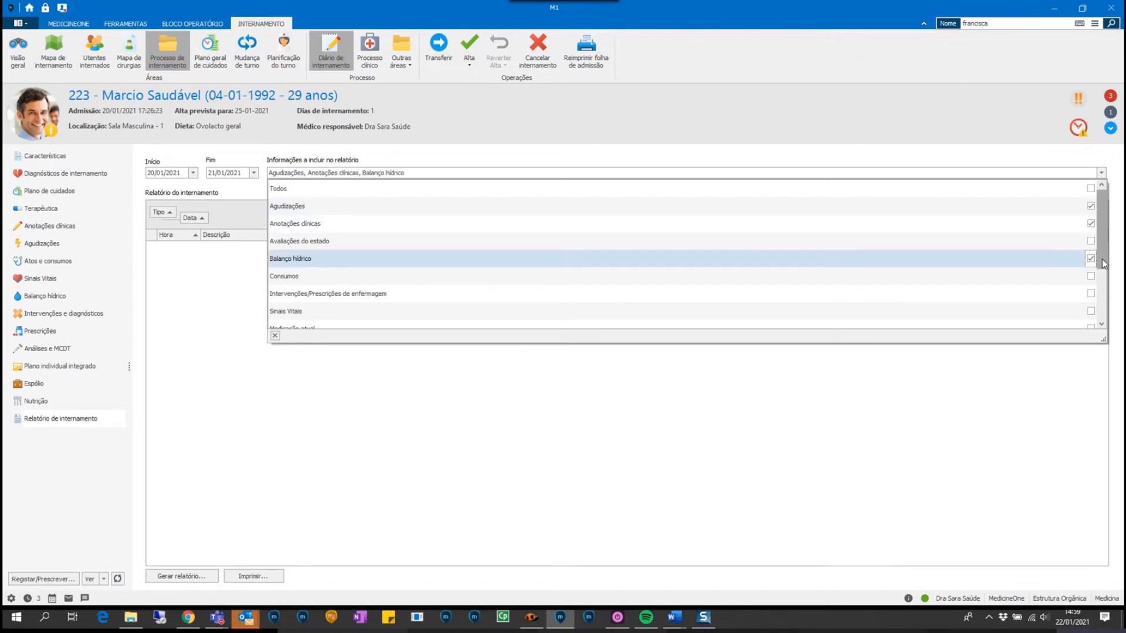
scroll(1099, 294, down, 2)
drag(1099, 311, 1102, 263)
click(1096, 409)
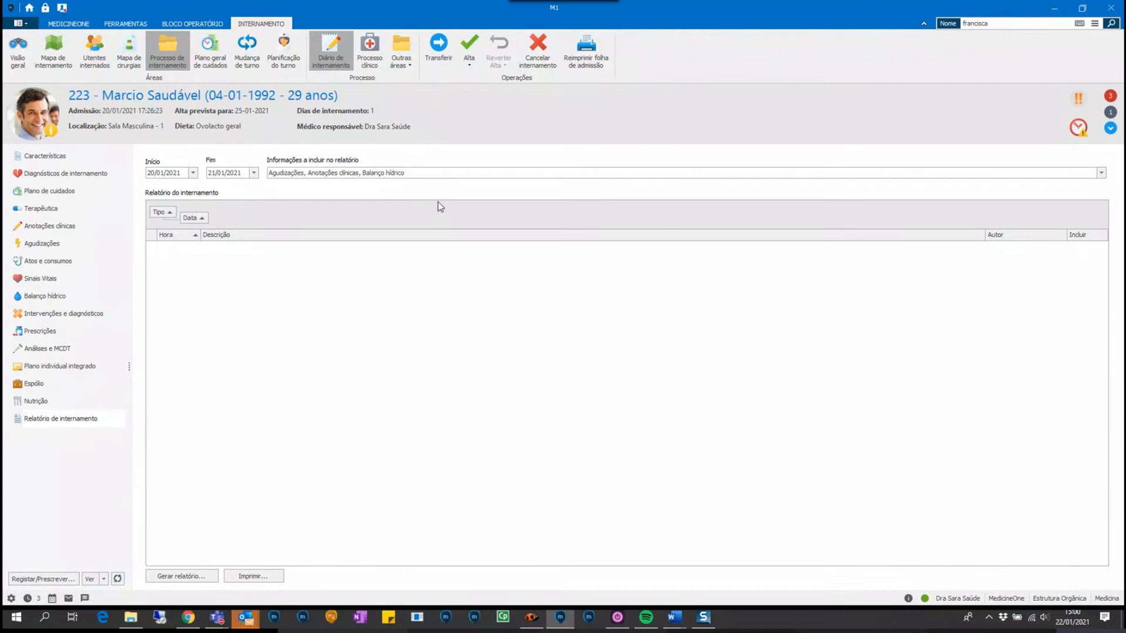
mouse_move(190, 614)
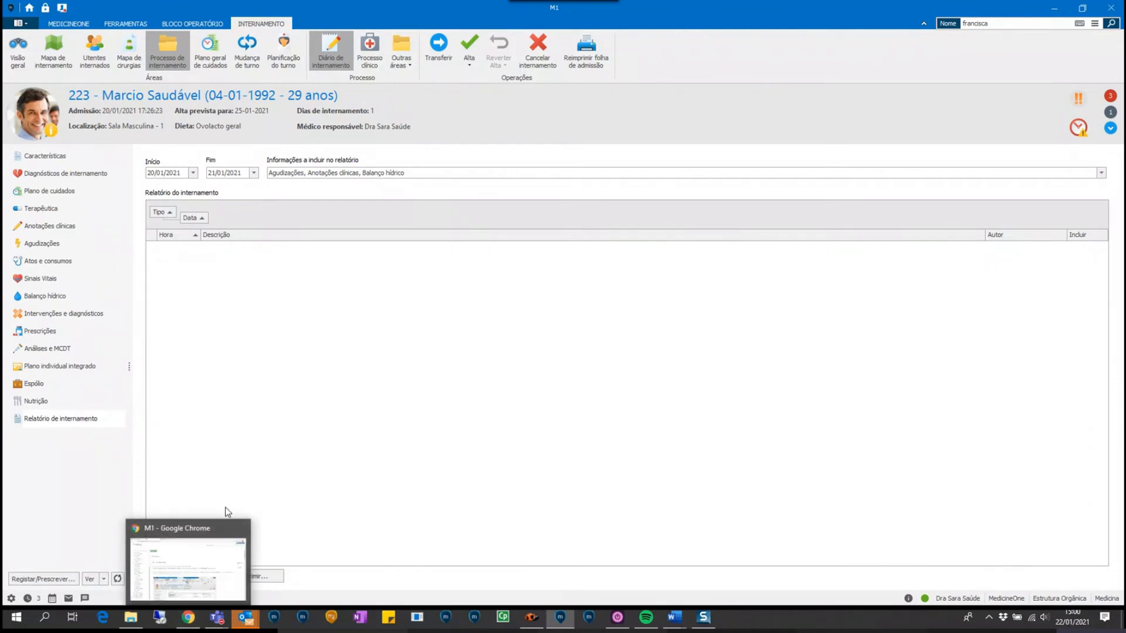
click(171, 576)
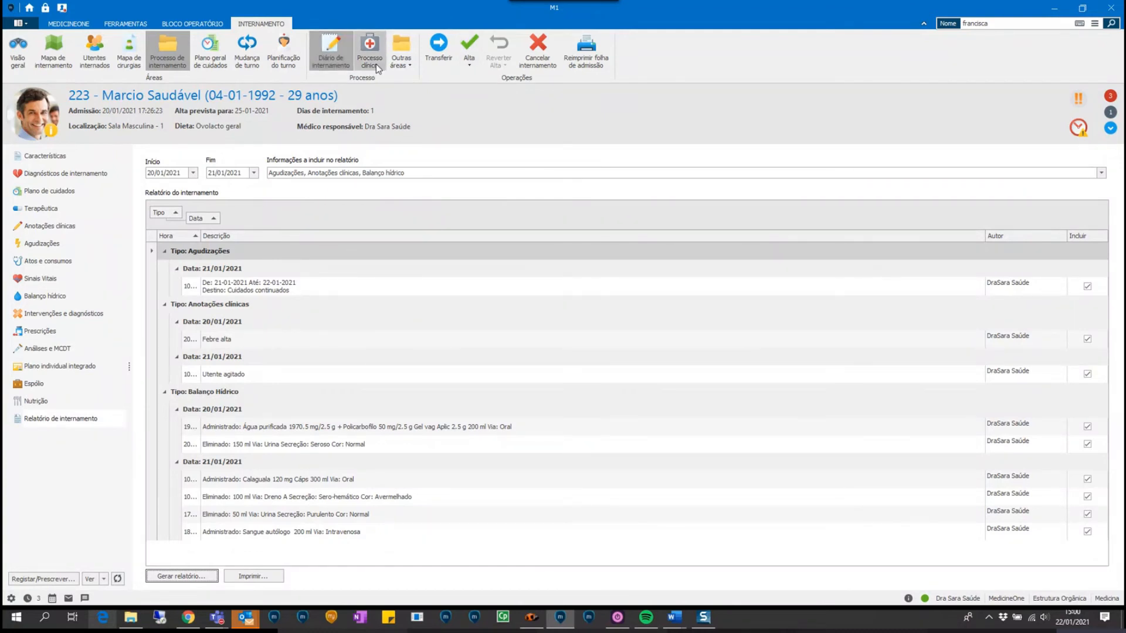
- Check which other process areas are available, and examine the patient's Processo clínico summary and list of health problems
click(411, 65)
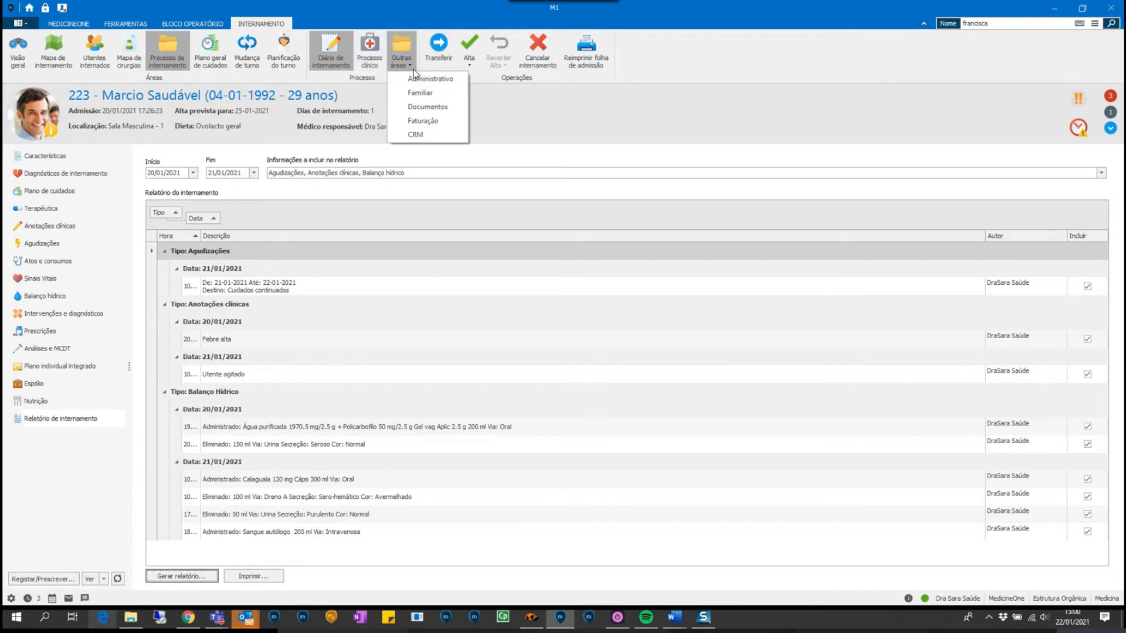
click(488, 118)
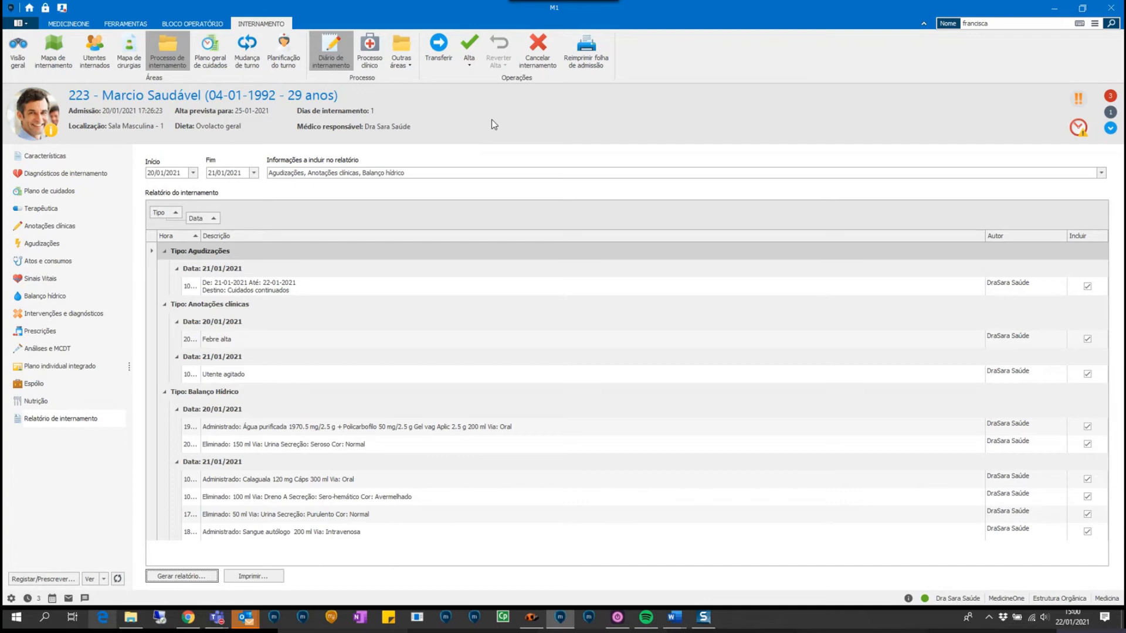
click(378, 66)
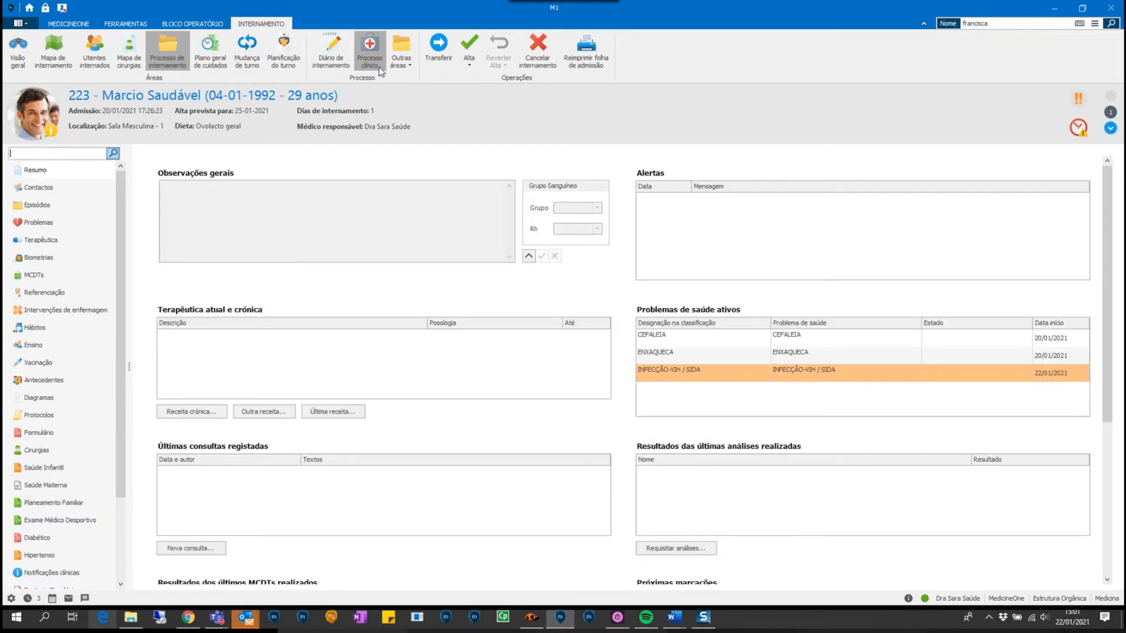
drag(118, 359, 116, 312)
click(54, 223)
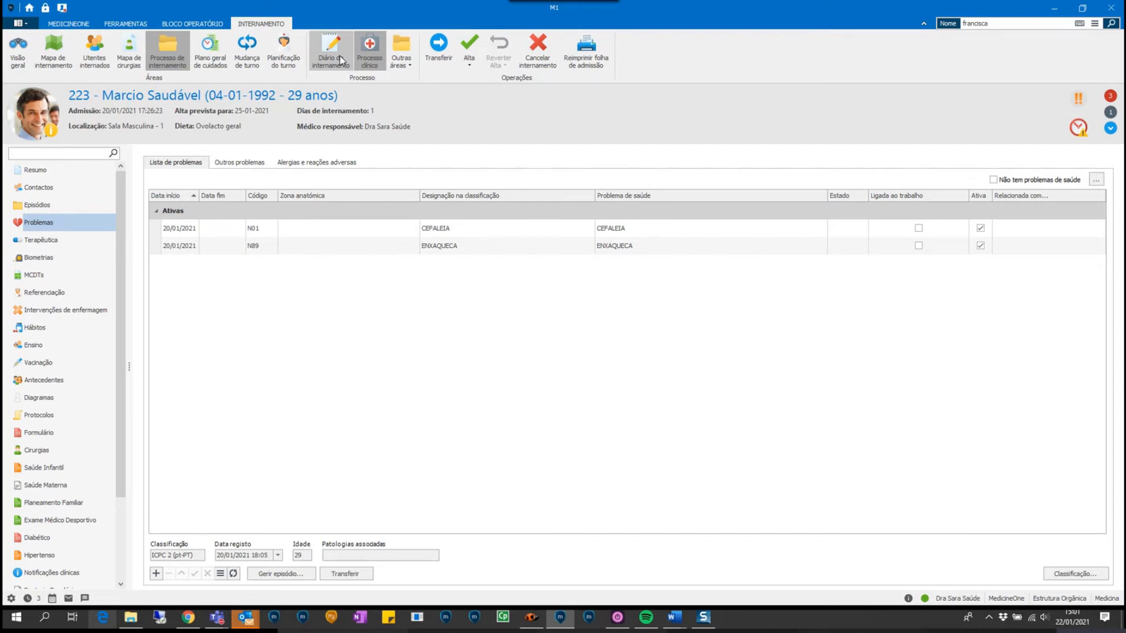
- Open the Processo Clínico settings of the Médicos - Medicina Geral profile in the Configuração module to view inpatient visibility
click(76, 23)
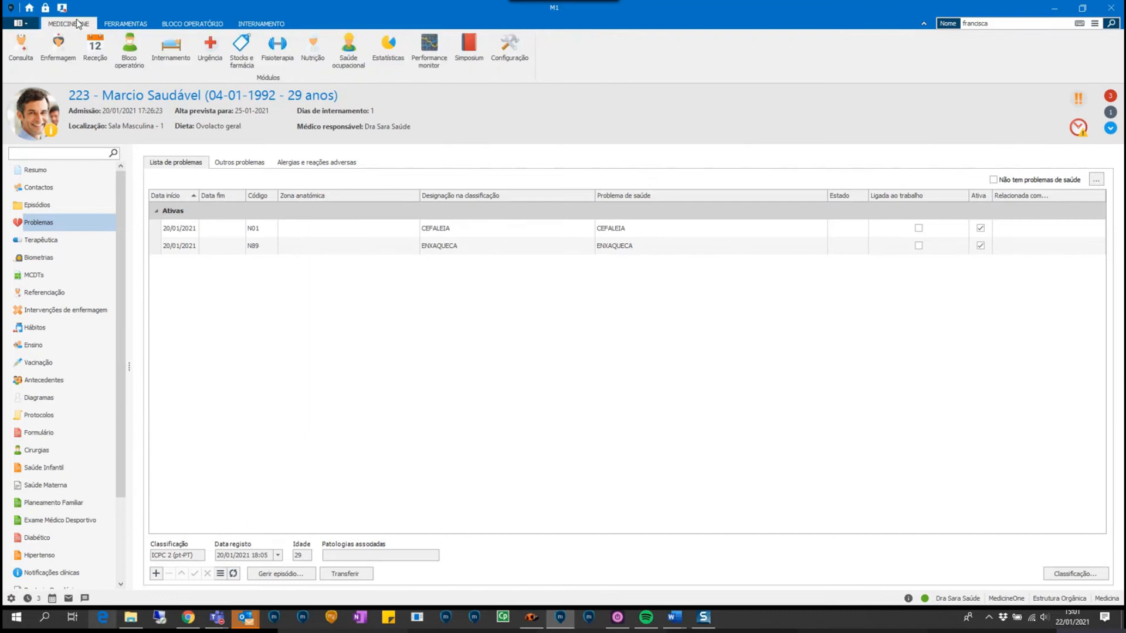
click(516, 55)
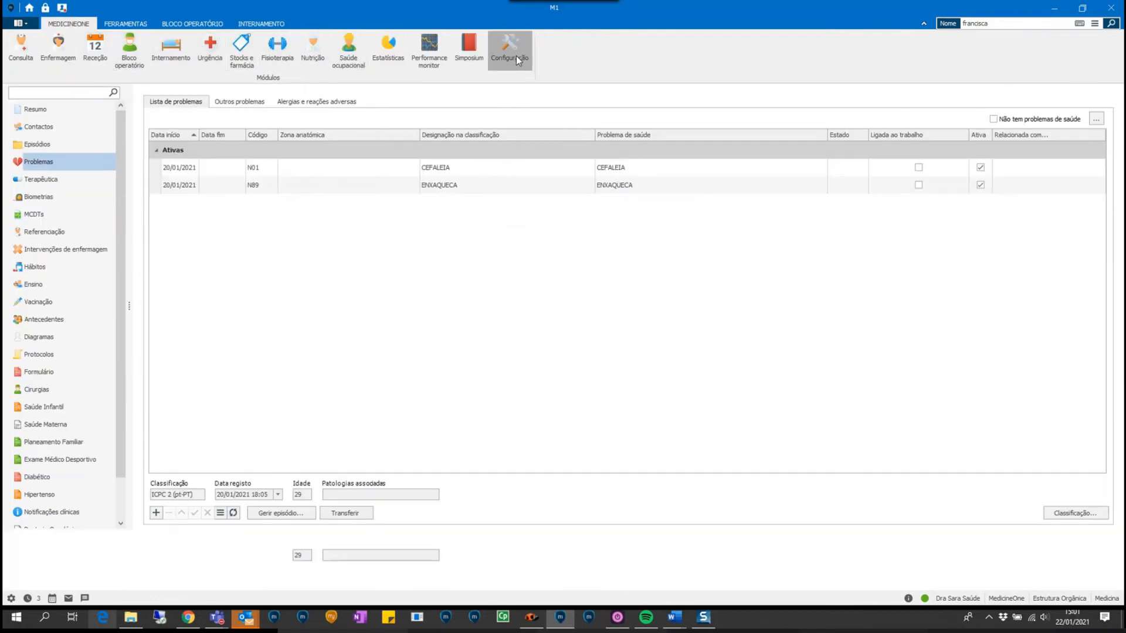
click(71, 61)
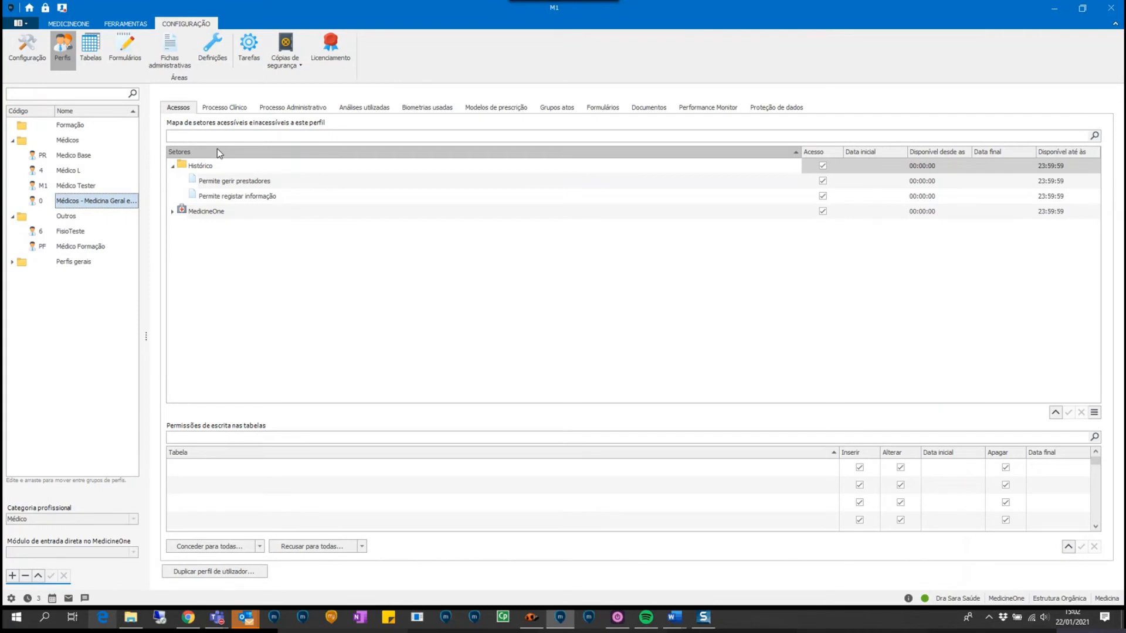
click(230, 110)
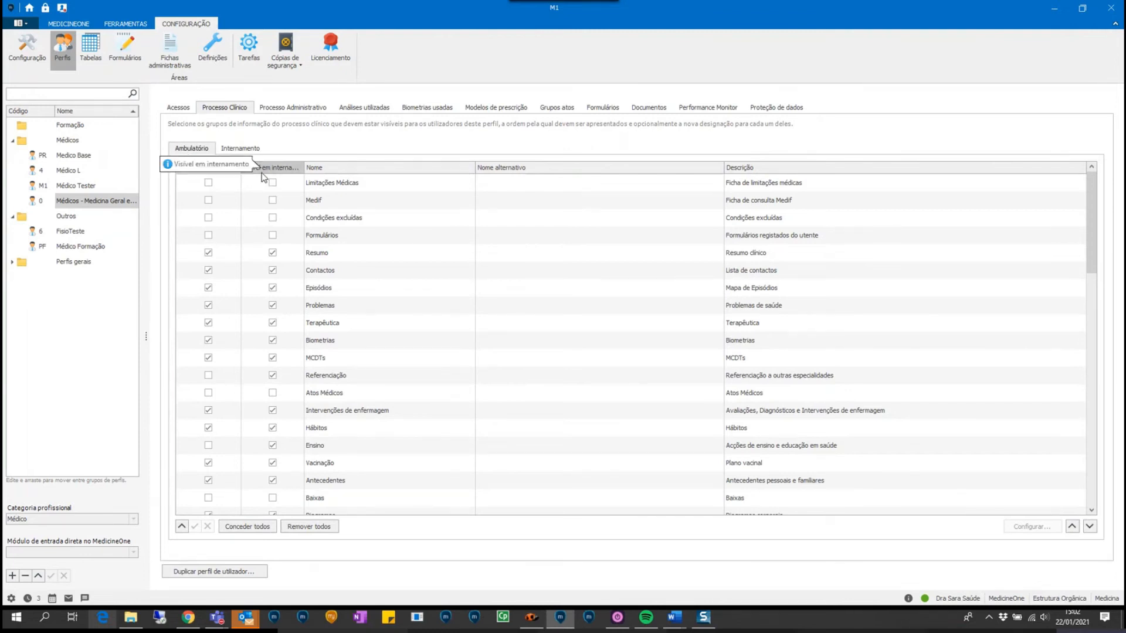
- Examine which clinical process areas the profile makes visible under Ambulatório, including Referenciação, and under Internamento
click(195, 379)
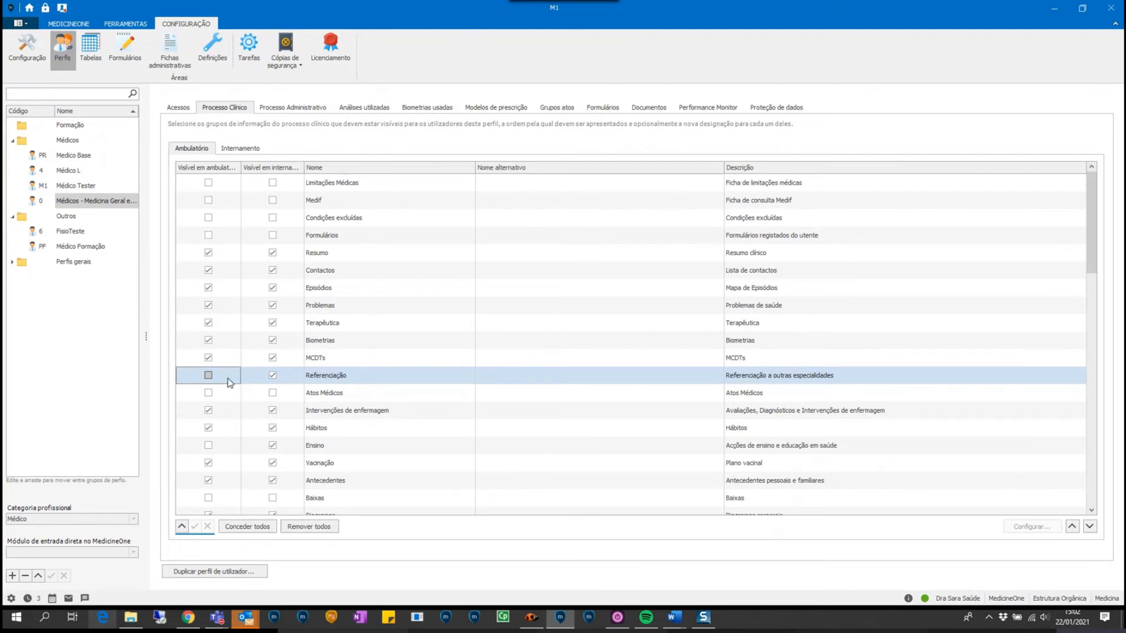
scroll(284, 400, down, 1)
scroll(283, 400, up, 1)
click(242, 150)
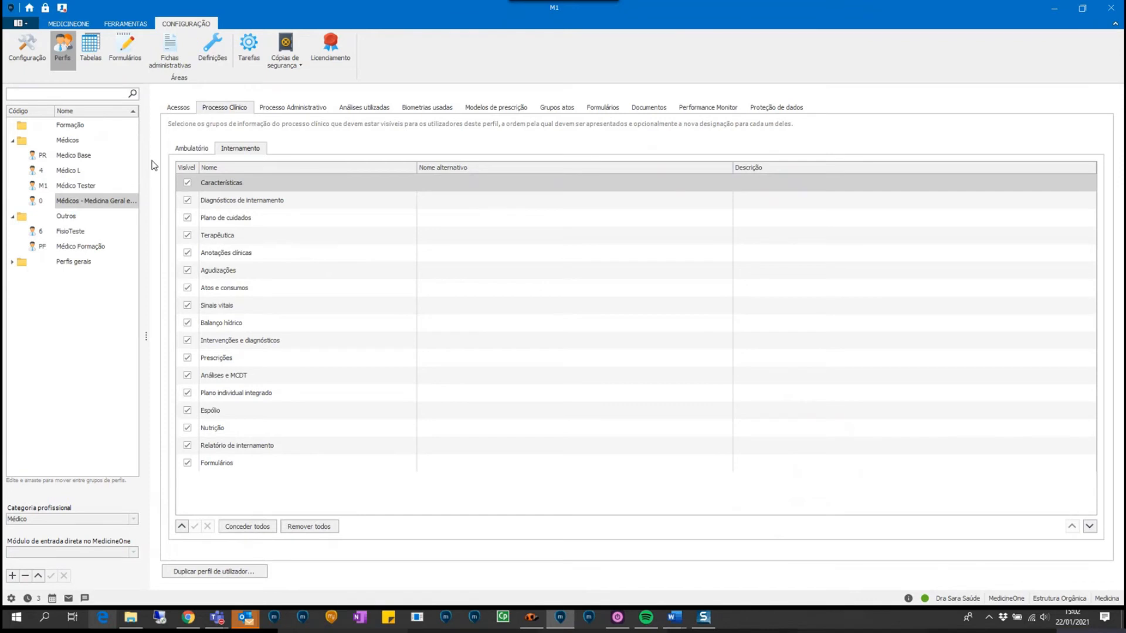
- Return to the Internamento module and open the Plano geral de cuidados for the patient in bed 1 of Sala Masculina
click(69, 23)
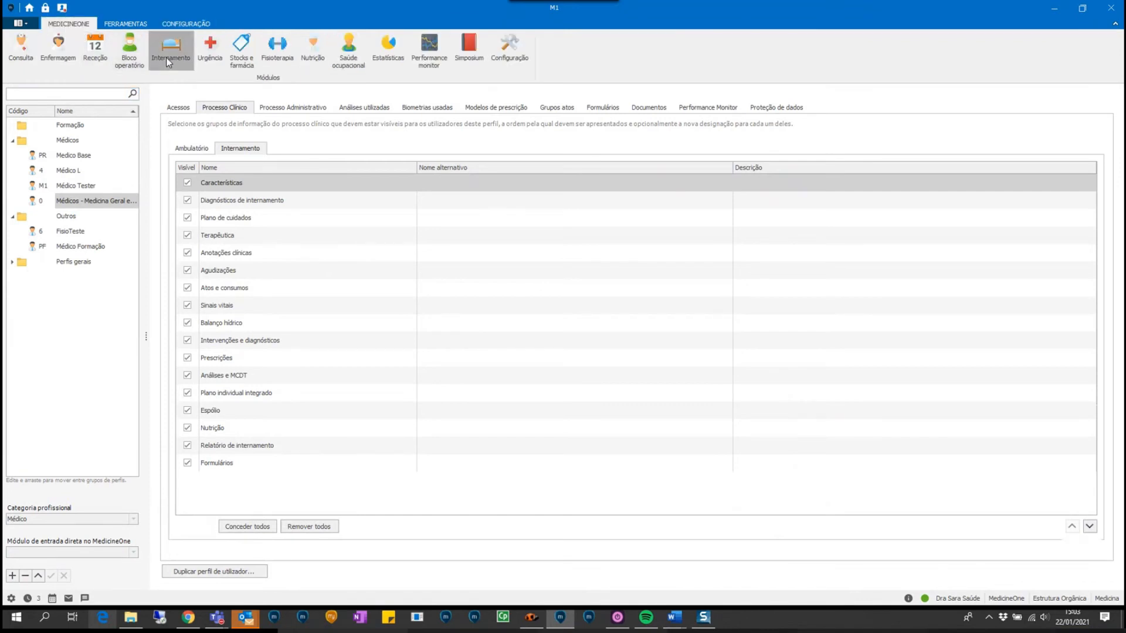
click(167, 57)
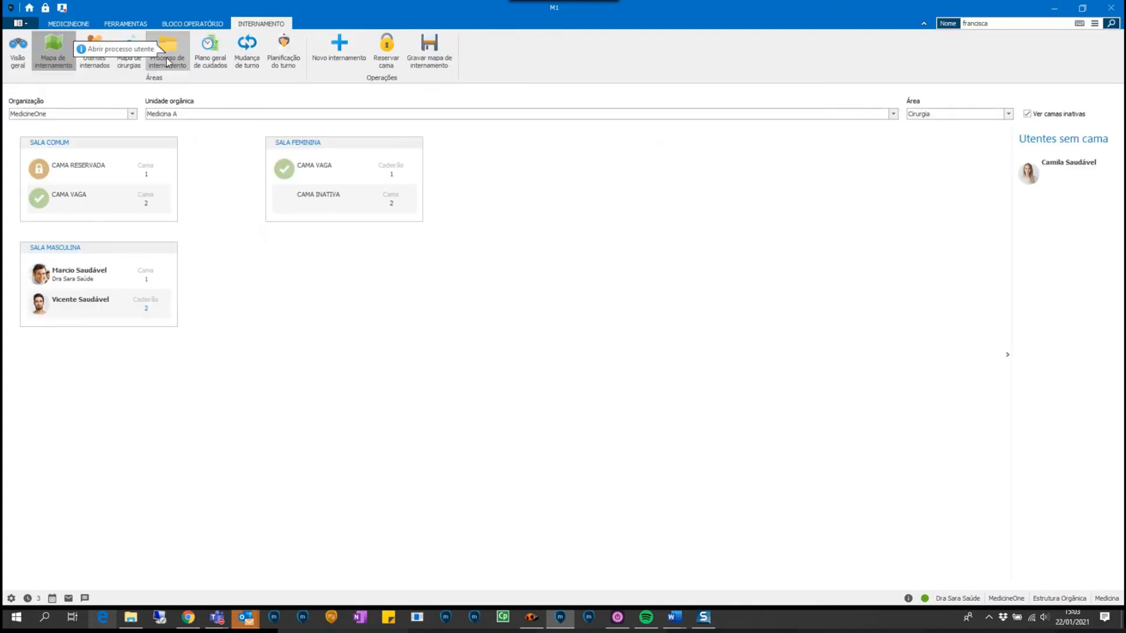
click(82, 268)
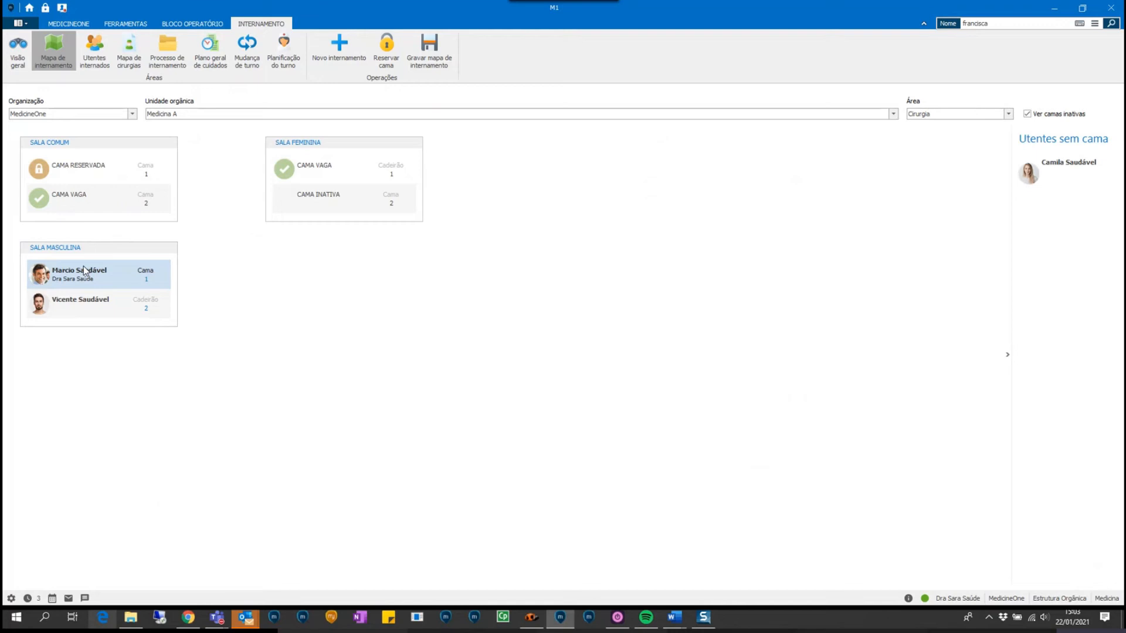
click(221, 68)
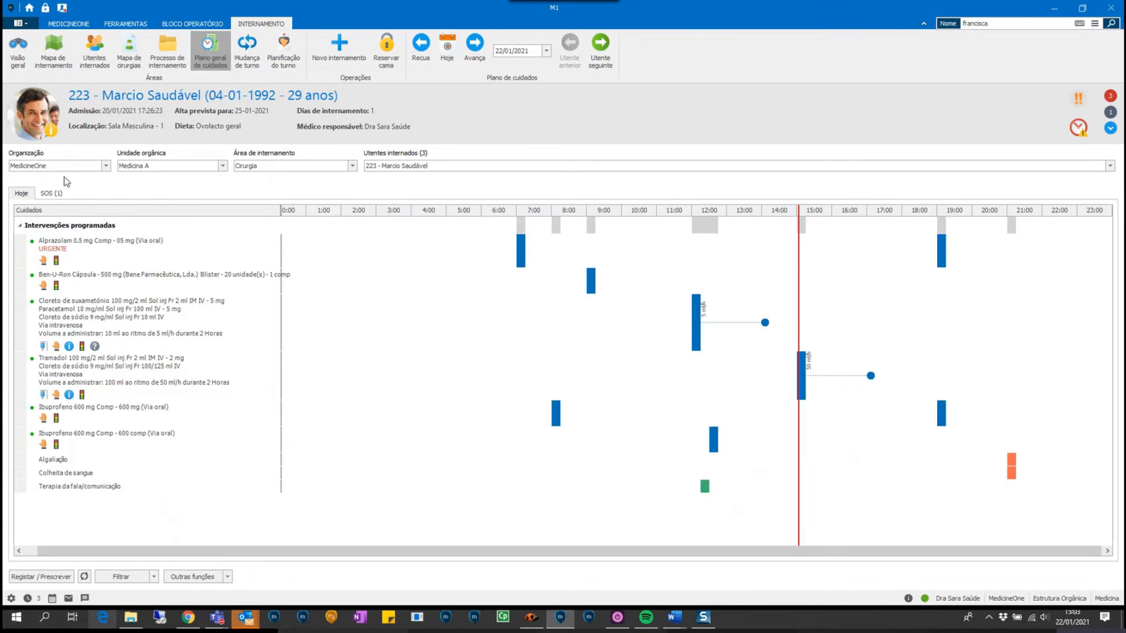
- Check the care plan's inpatient area filter and inpatient list, and apply the patient located in Sala Masculina - 1
click(277, 166)
click(277, 171)
click(495, 167)
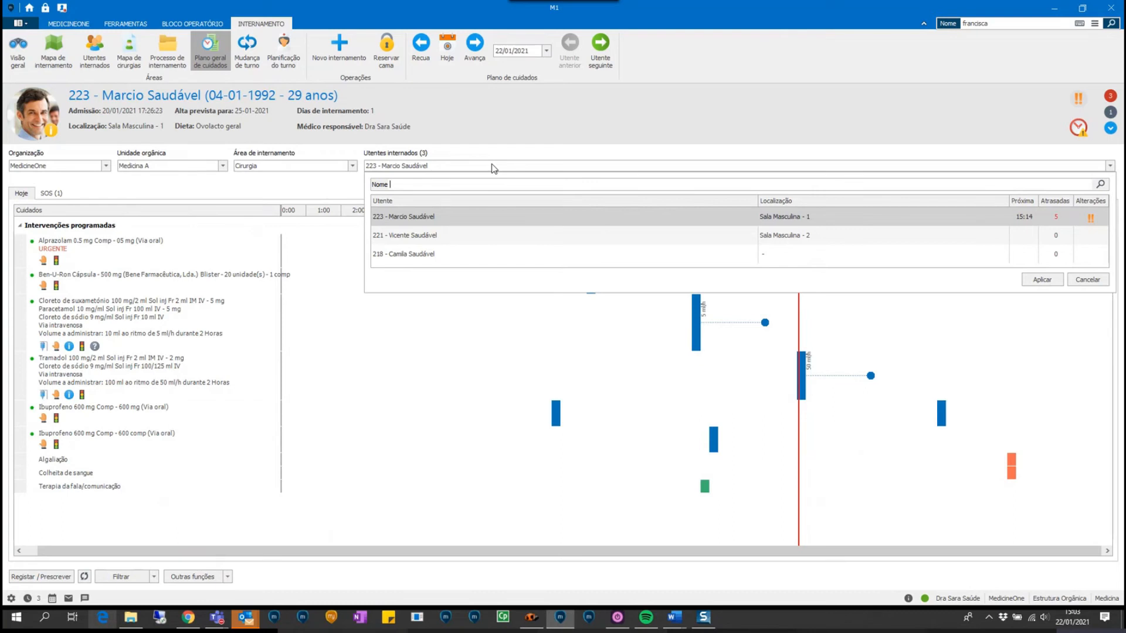
click(494, 167)
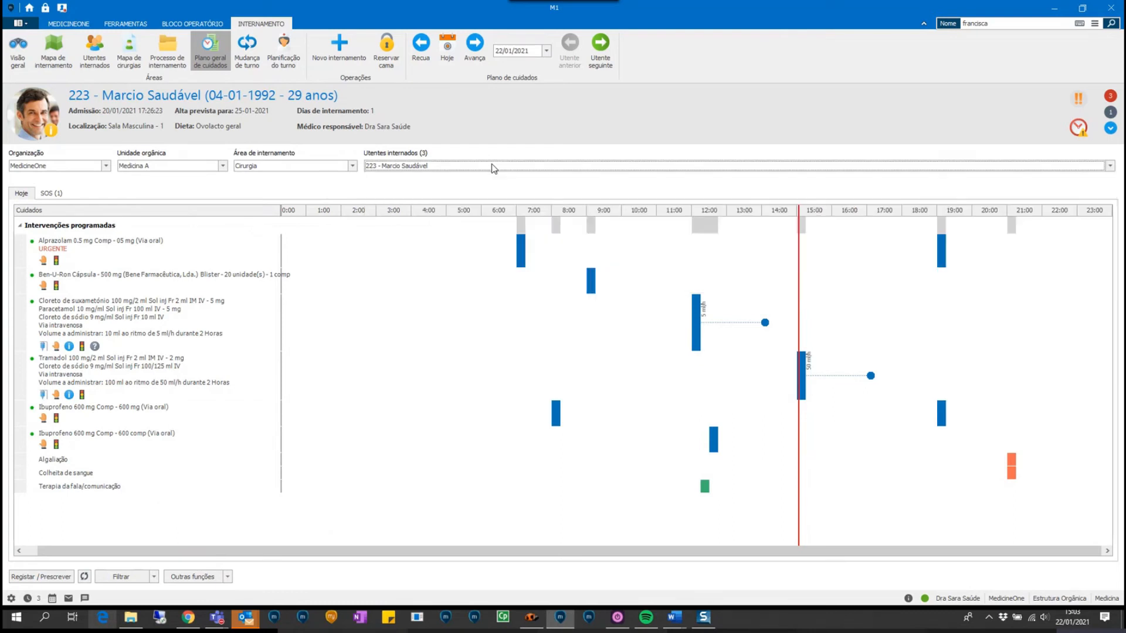
click(530, 168)
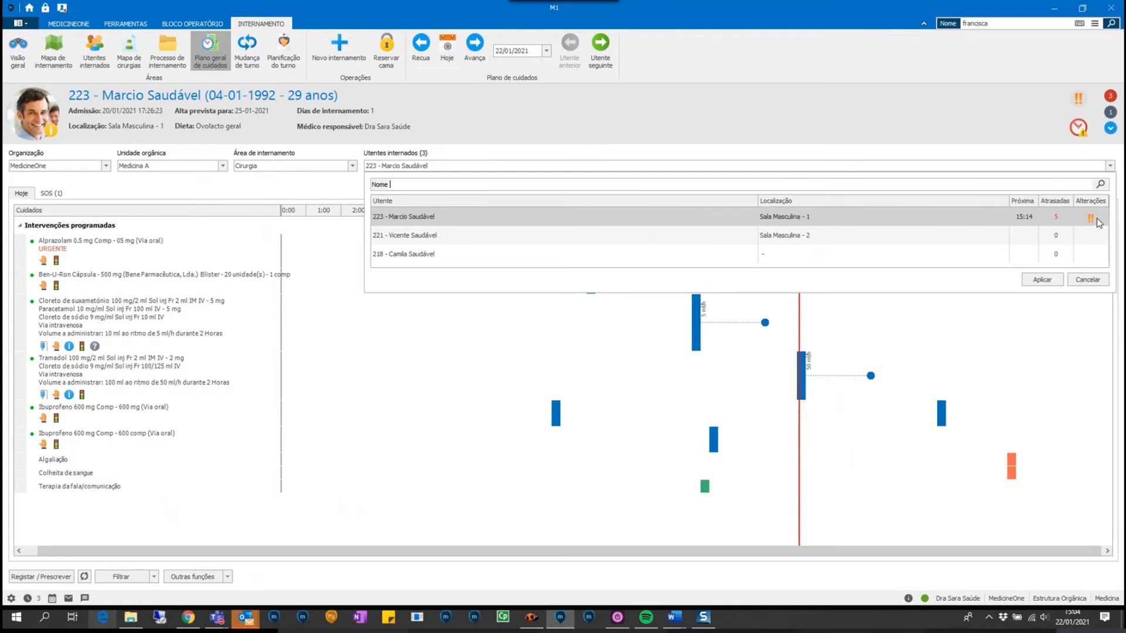
click(1044, 280)
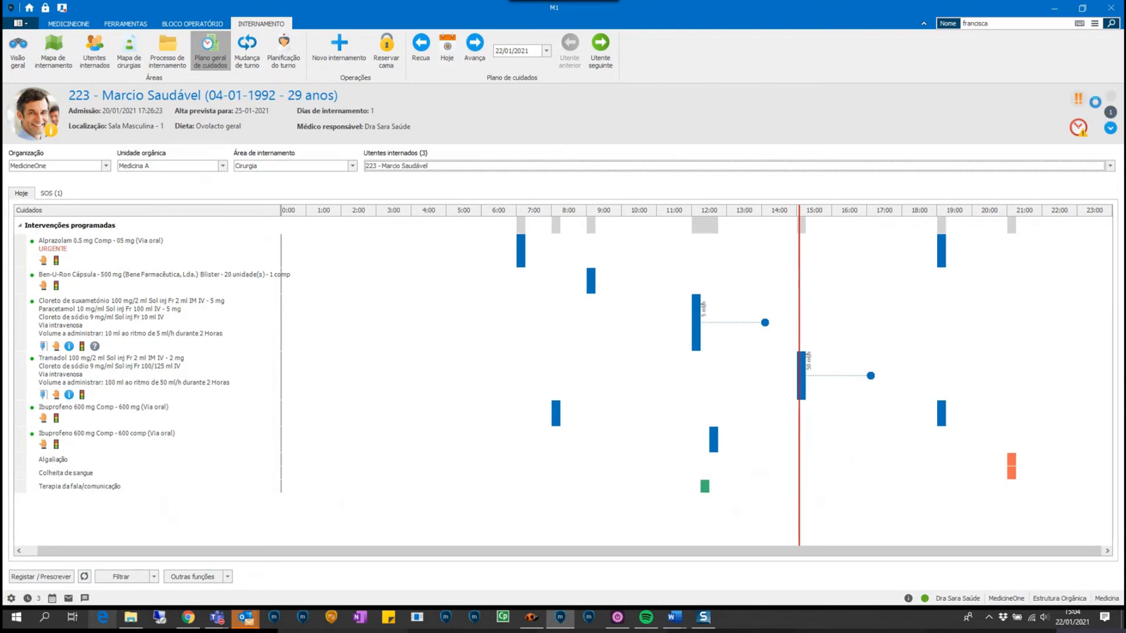
- Review the patient's Alterações terapêuticas, mark them as Tomei conhecimento and confirm the acknowledgement
mouse_move(1071, 125)
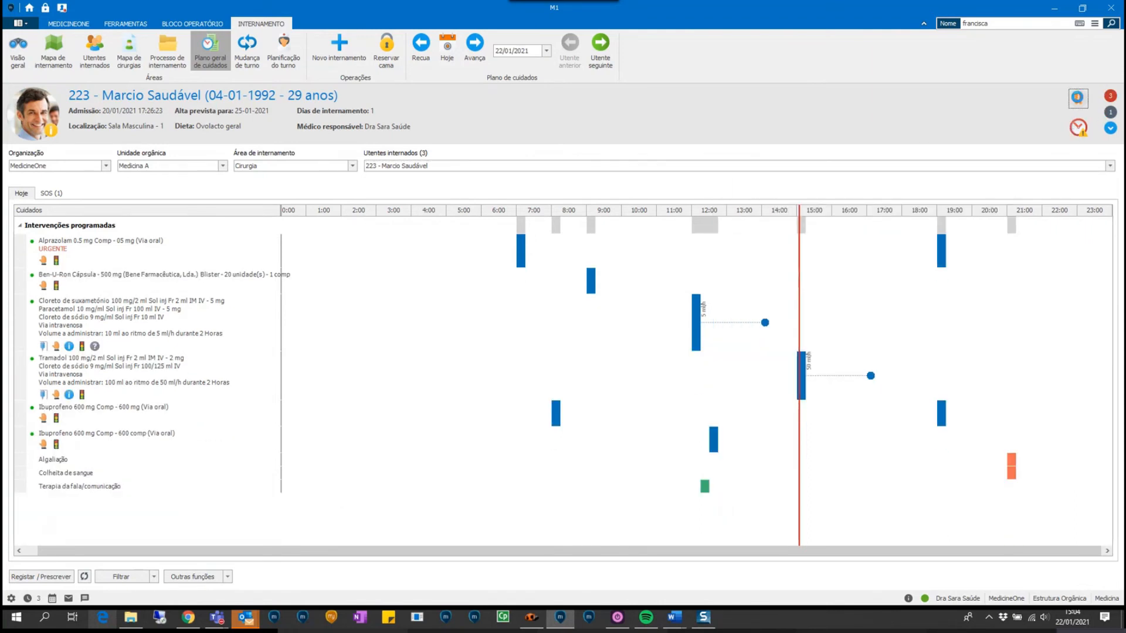
click(1078, 100)
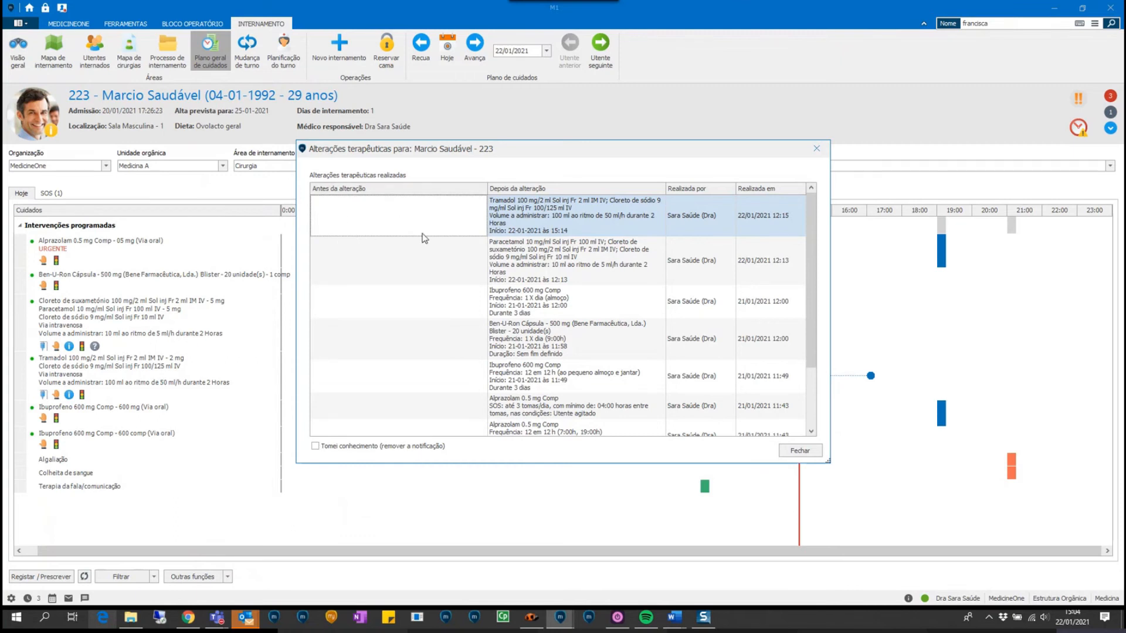
click(525, 274)
click(315, 446)
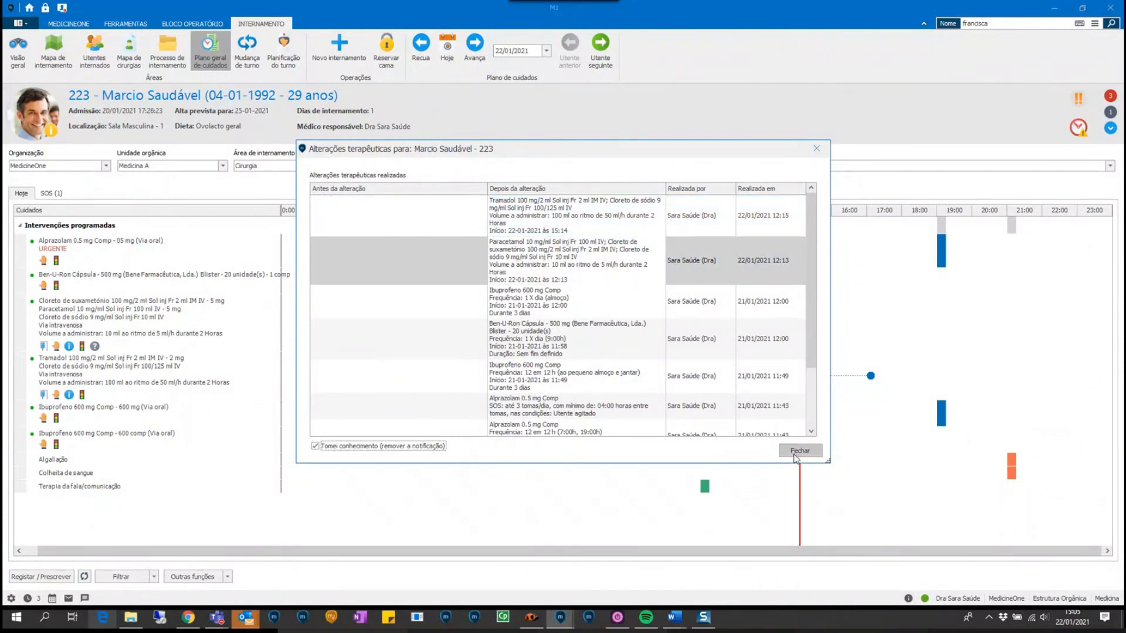
click(796, 452)
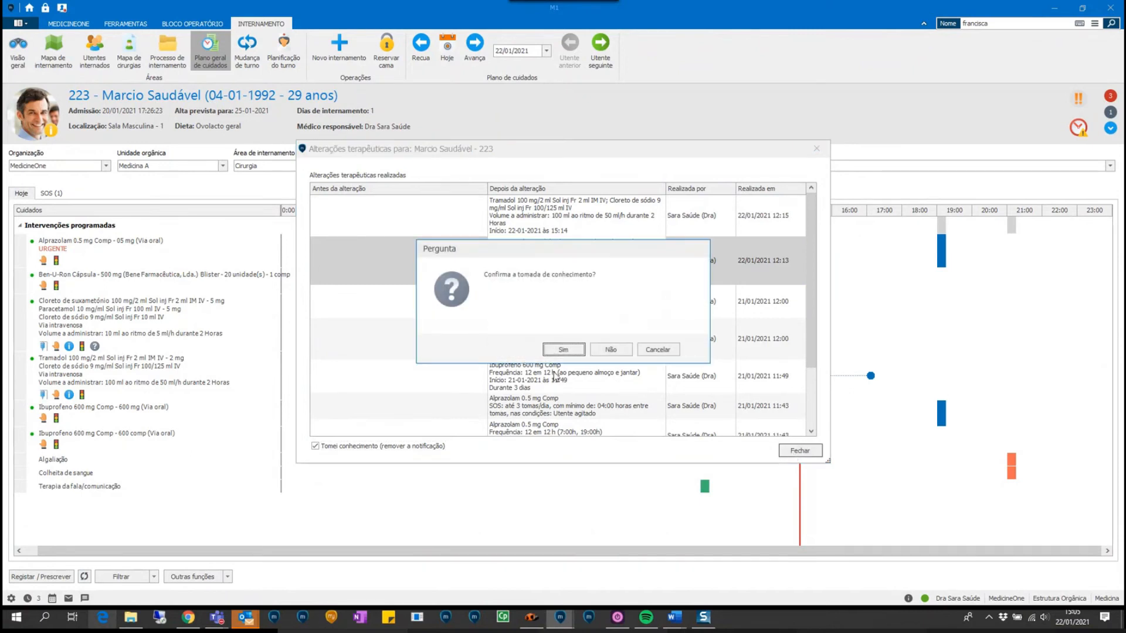
click(562, 351)
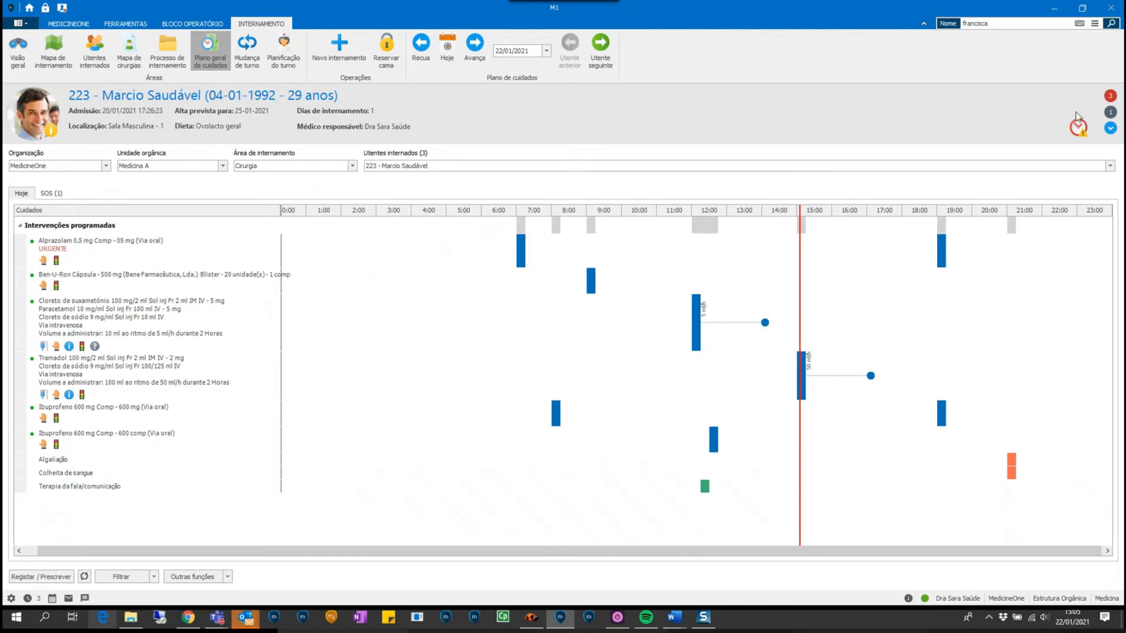
- Check the patient's overdue interventions and the clinical alert details for Alprazolam 0.5 mg and Ibuprofeno 600 mg
mouse_move(1082, 124)
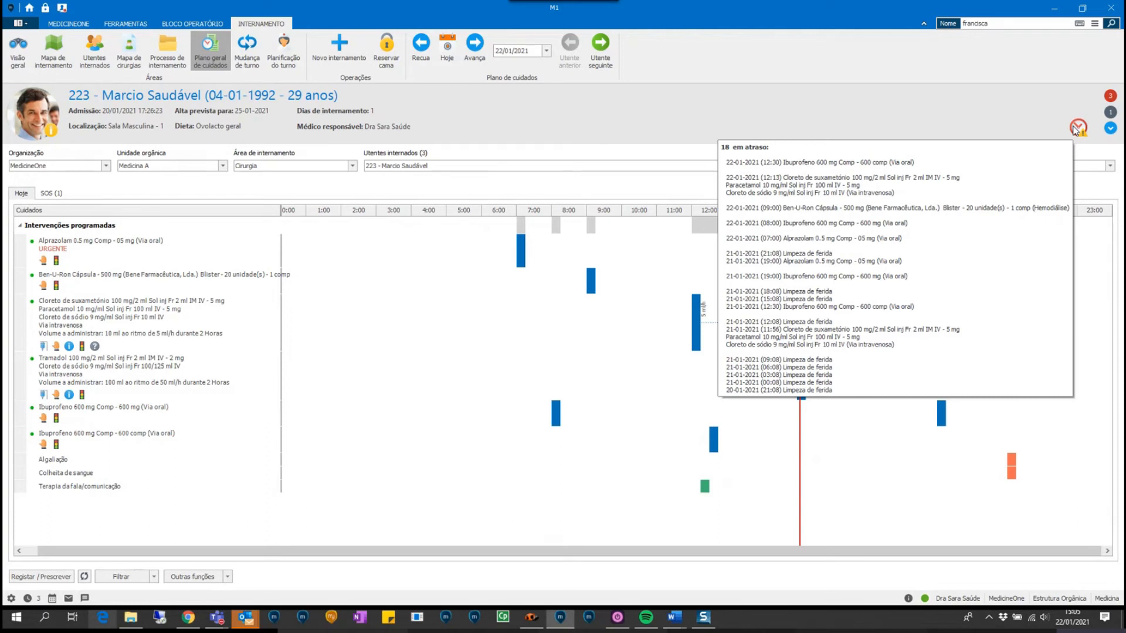
click(1110, 97)
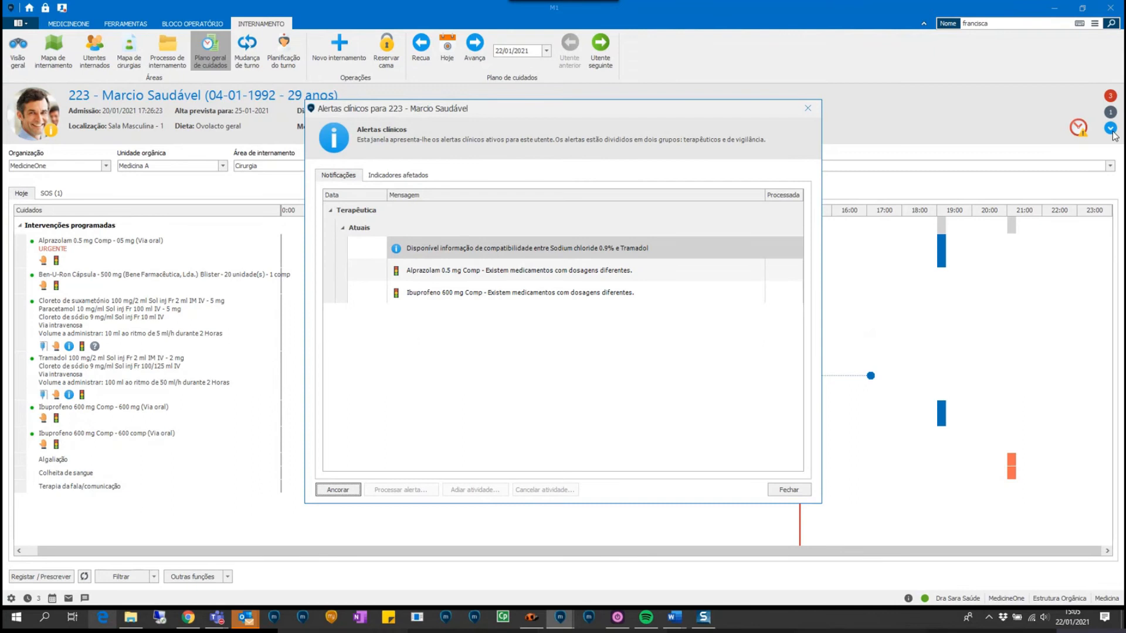
double_click(603, 274)
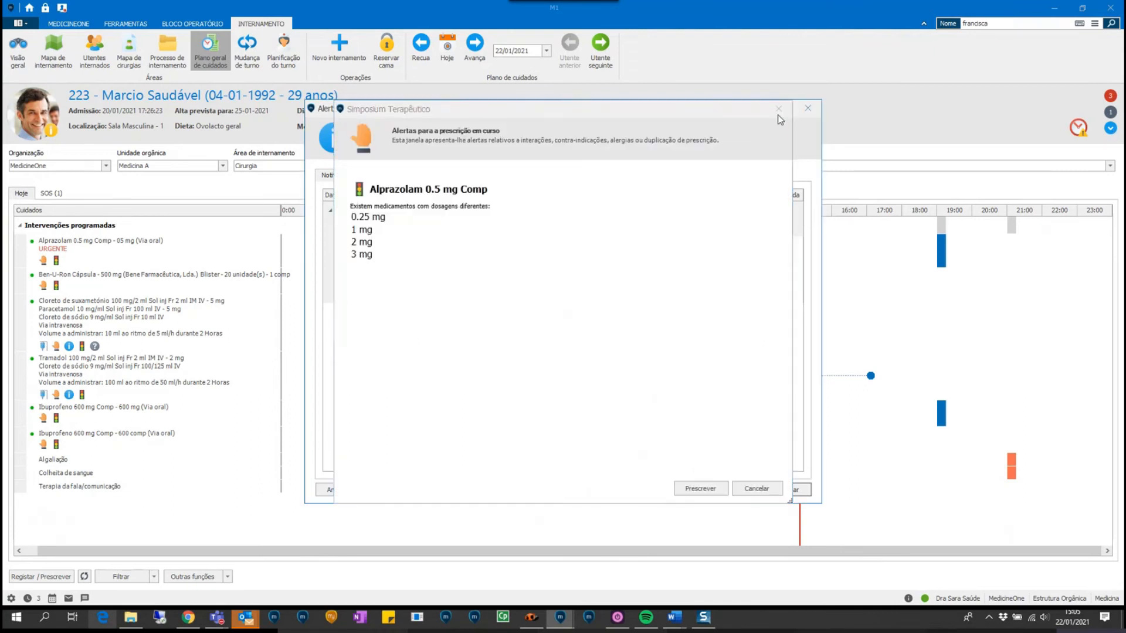
click(779, 109)
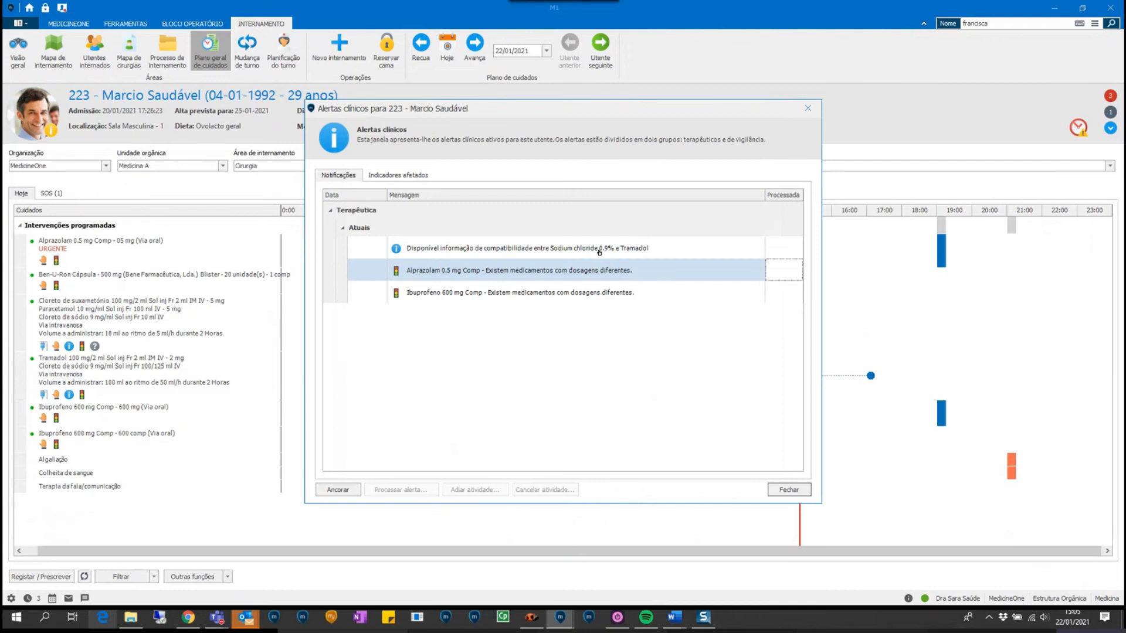
double_click(457, 290)
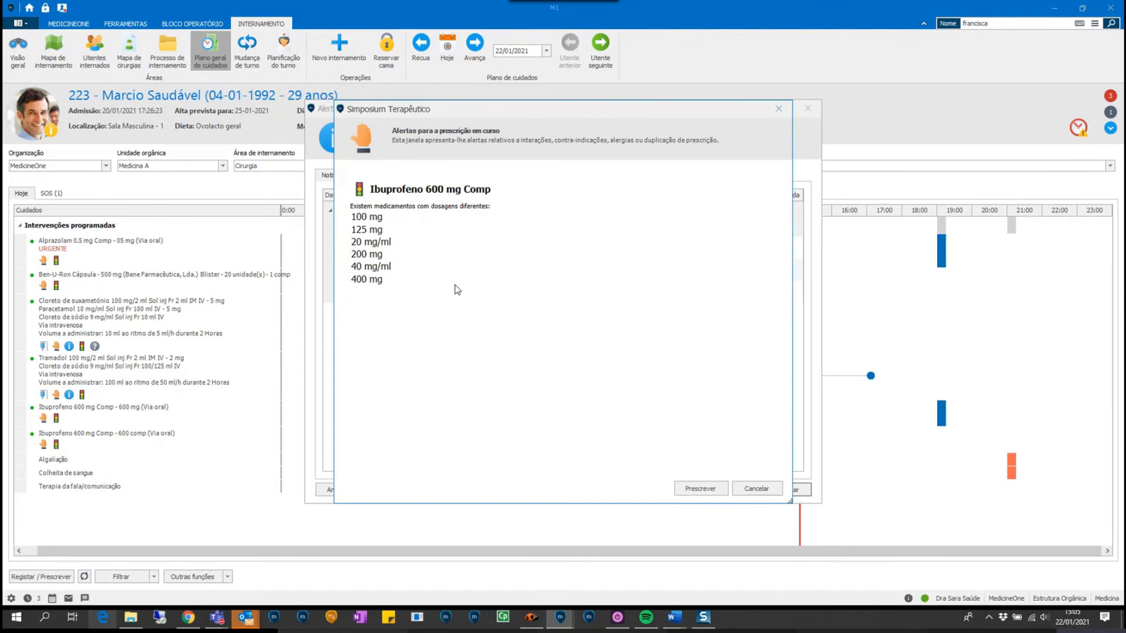
click(742, 489)
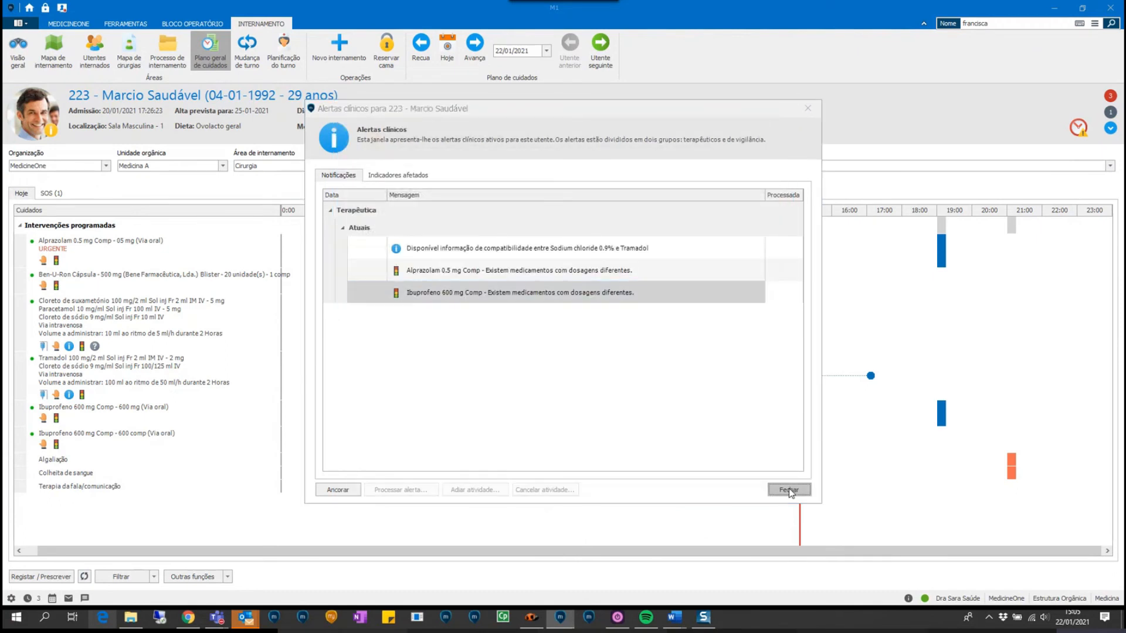
click(790, 490)
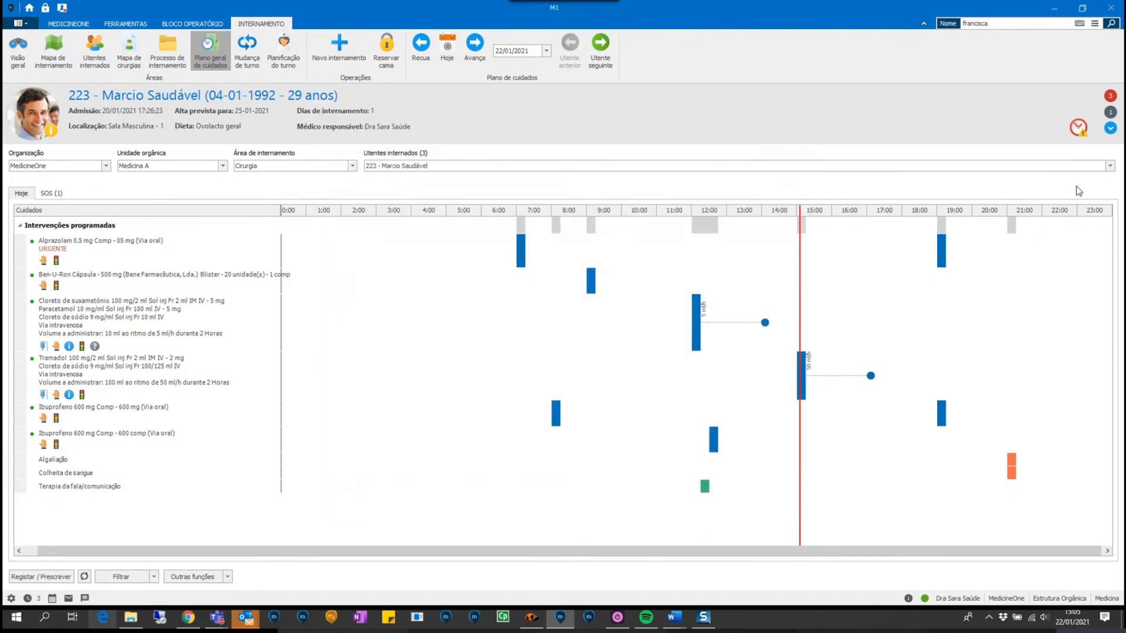
- Examine the patient's confidential records under Problemas de saúde dos utentes and close the list
click(1110, 112)
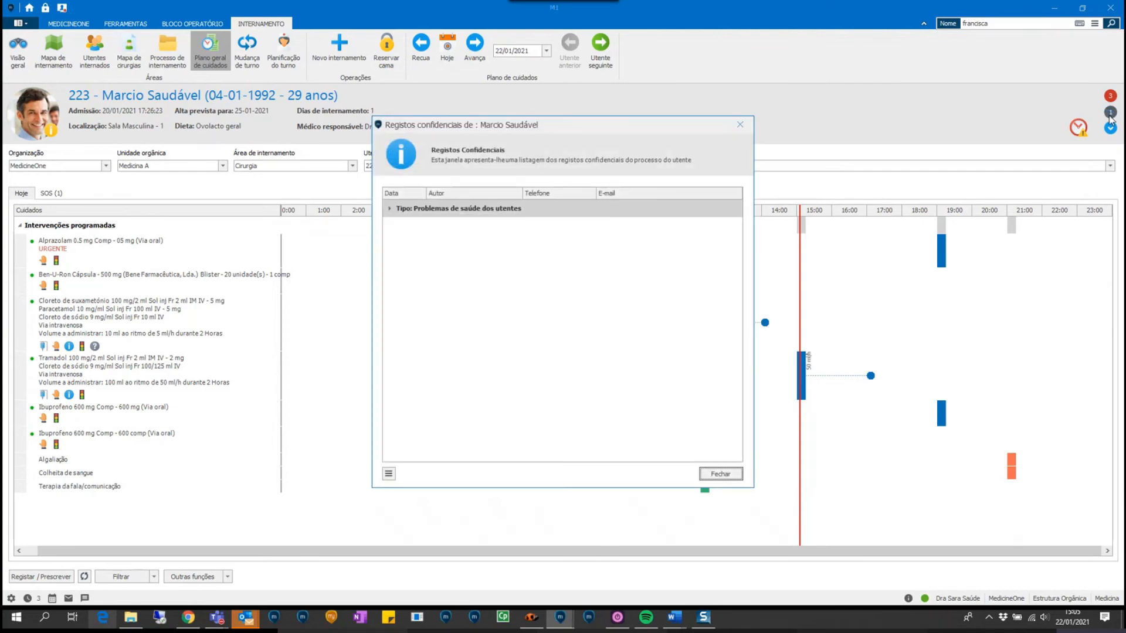
click(391, 210)
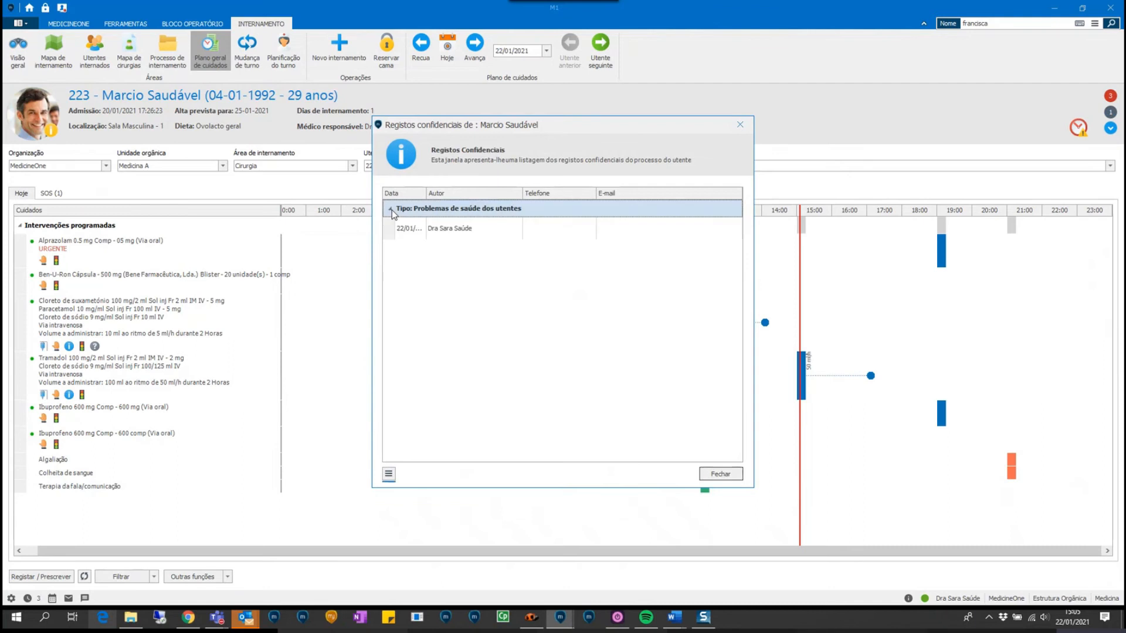
click(447, 234)
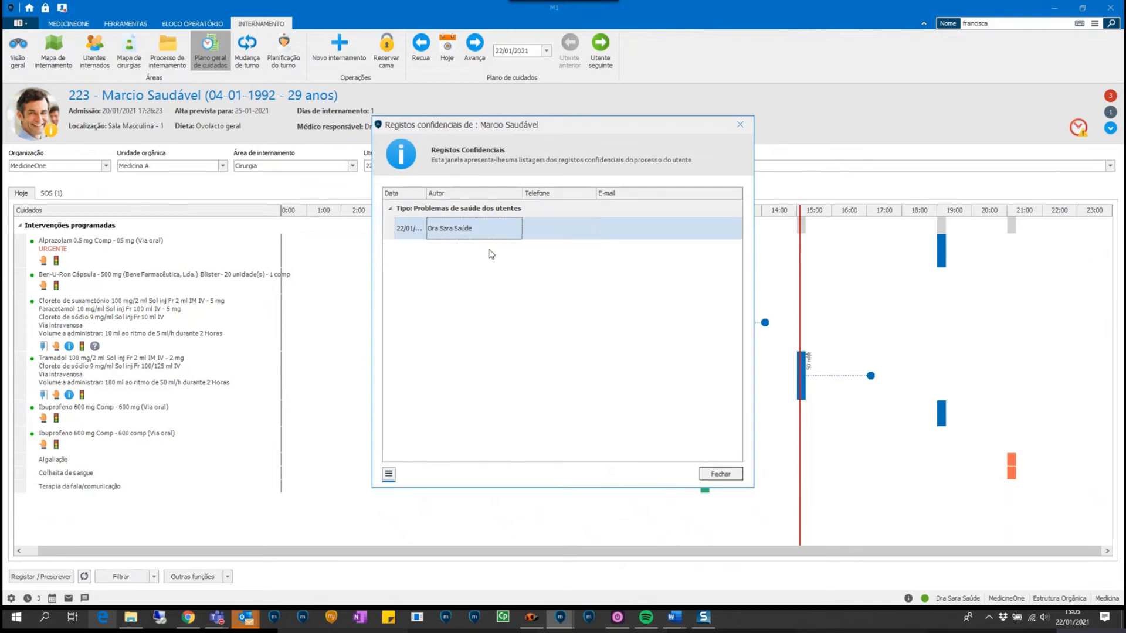
click(734, 474)
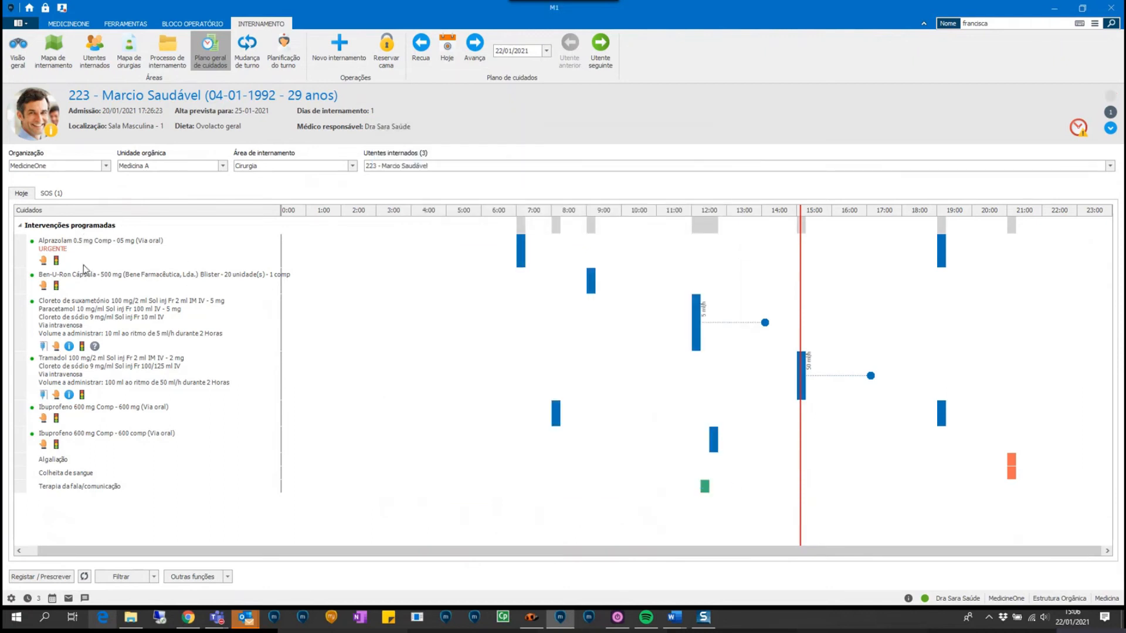
- Look through the planned interventions and consult the Legenda of care plan status colours, including Não preparada
mouse_move(34, 246)
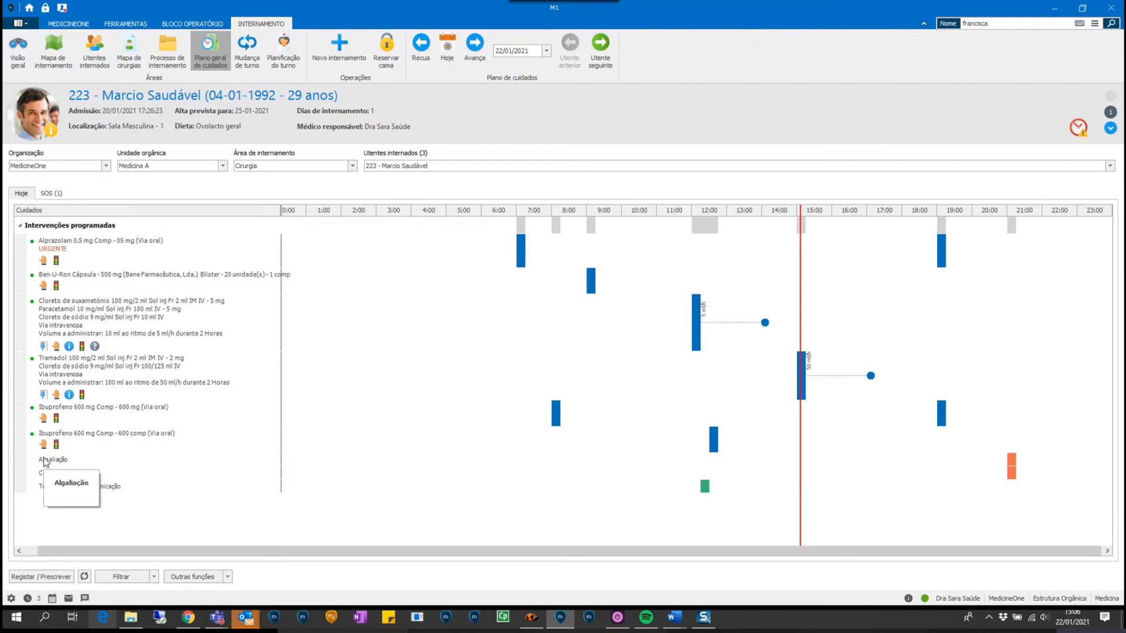
click(227, 578)
click(200, 561)
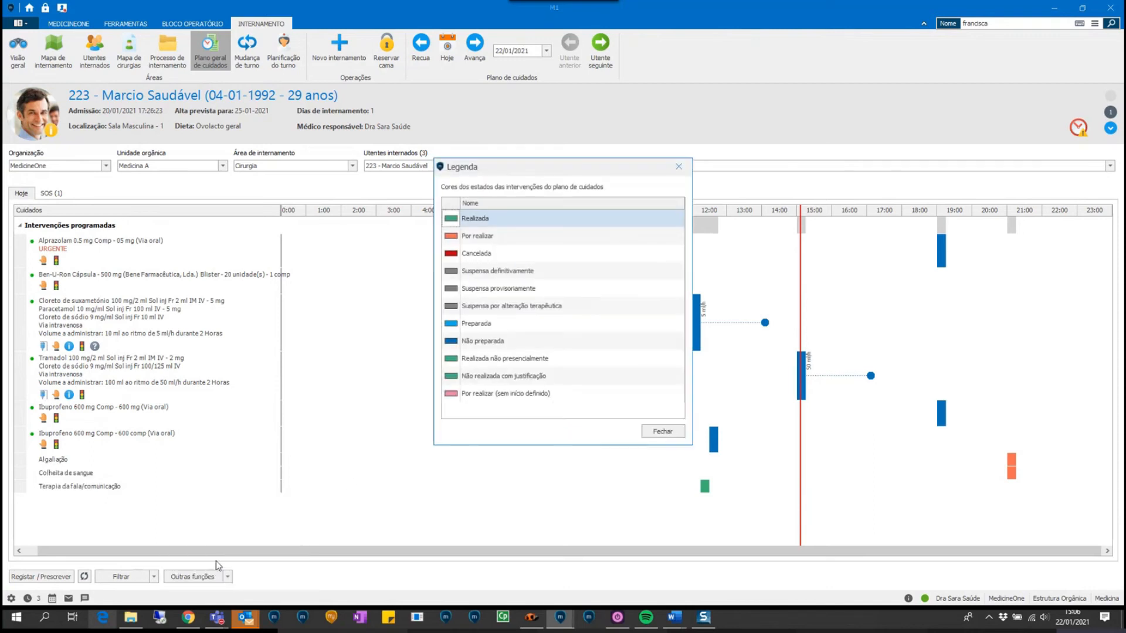
click(502, 345)
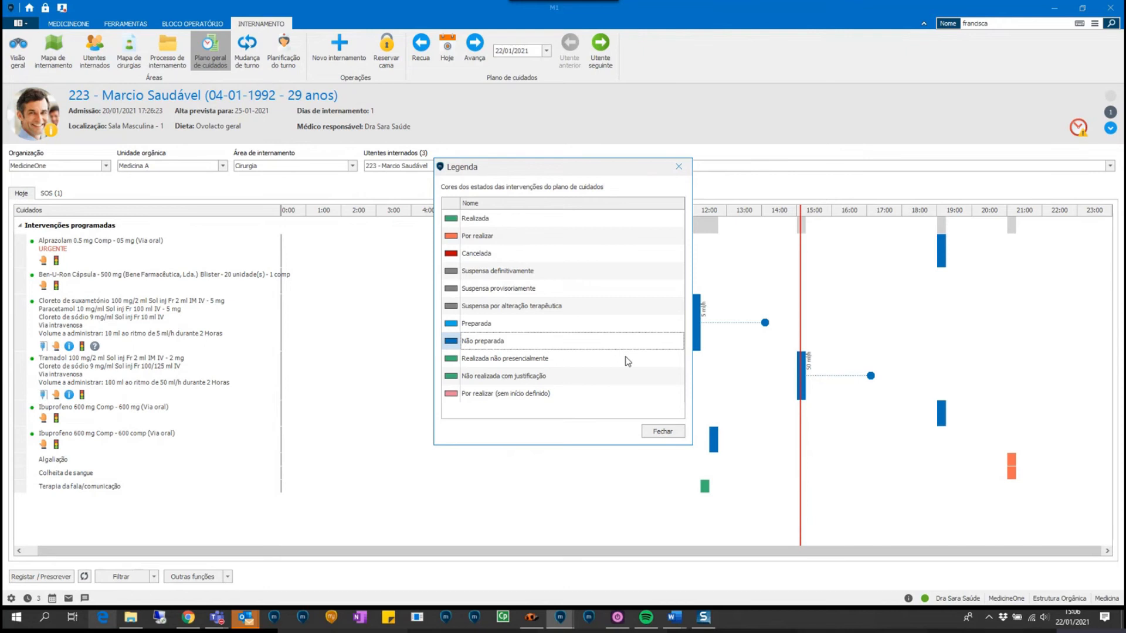
click(662, 432)
- Check the actions available for the 7:00 Alprazolam dose and examine the 5 ml/h infusion in the care plan
right_click(521, 263)
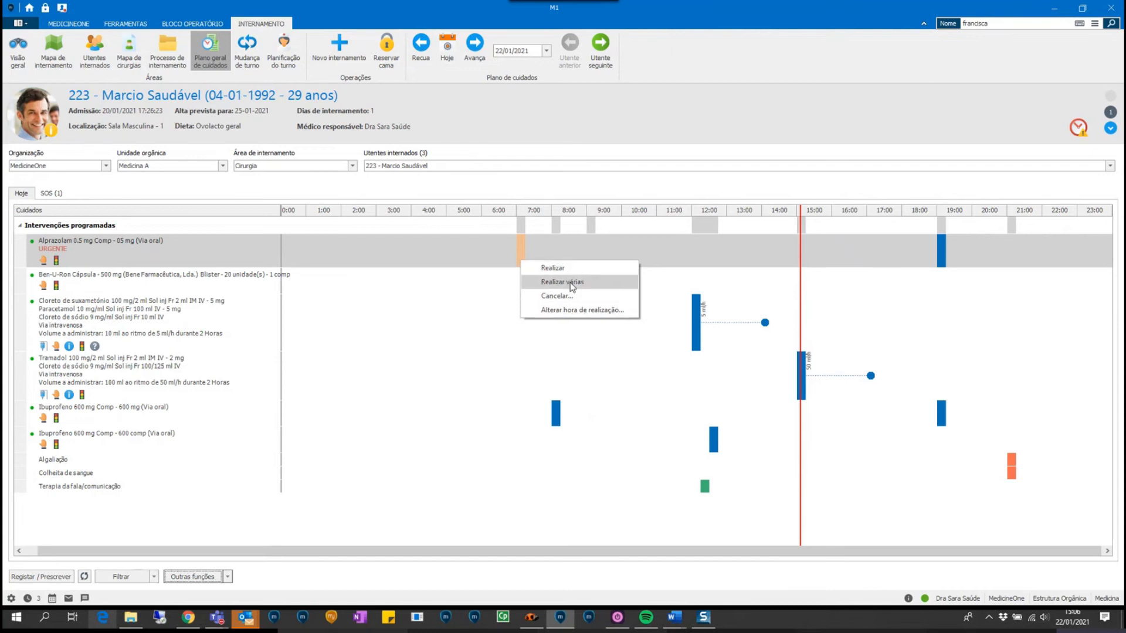
click(586, 268)
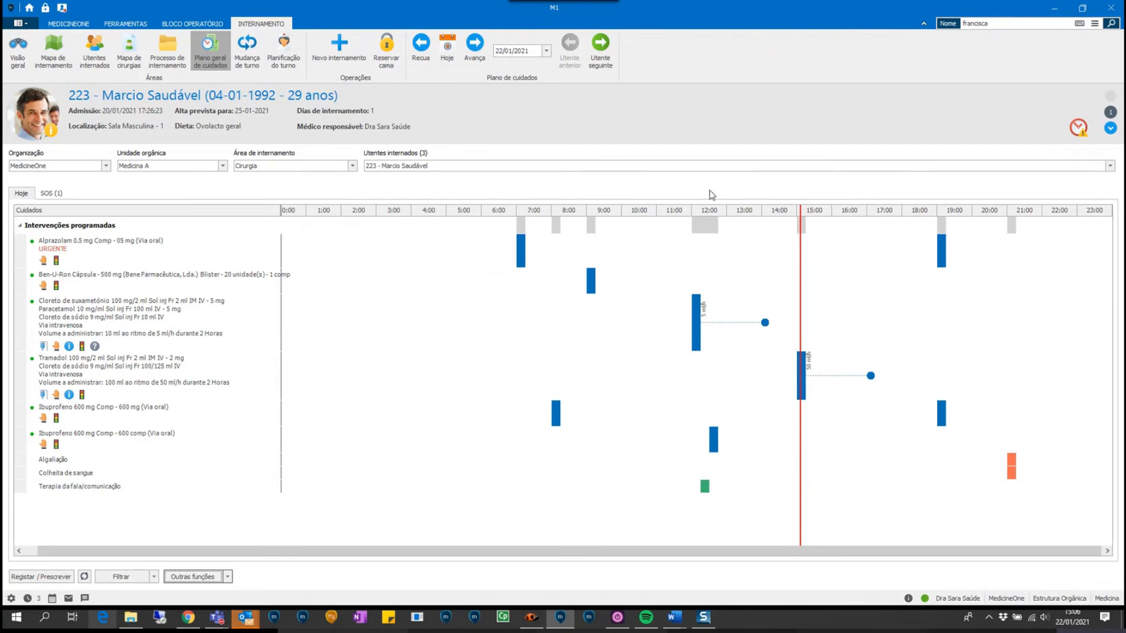
click(734, 329)
mouse_move(738, 321)
mouse_move(697, 302)
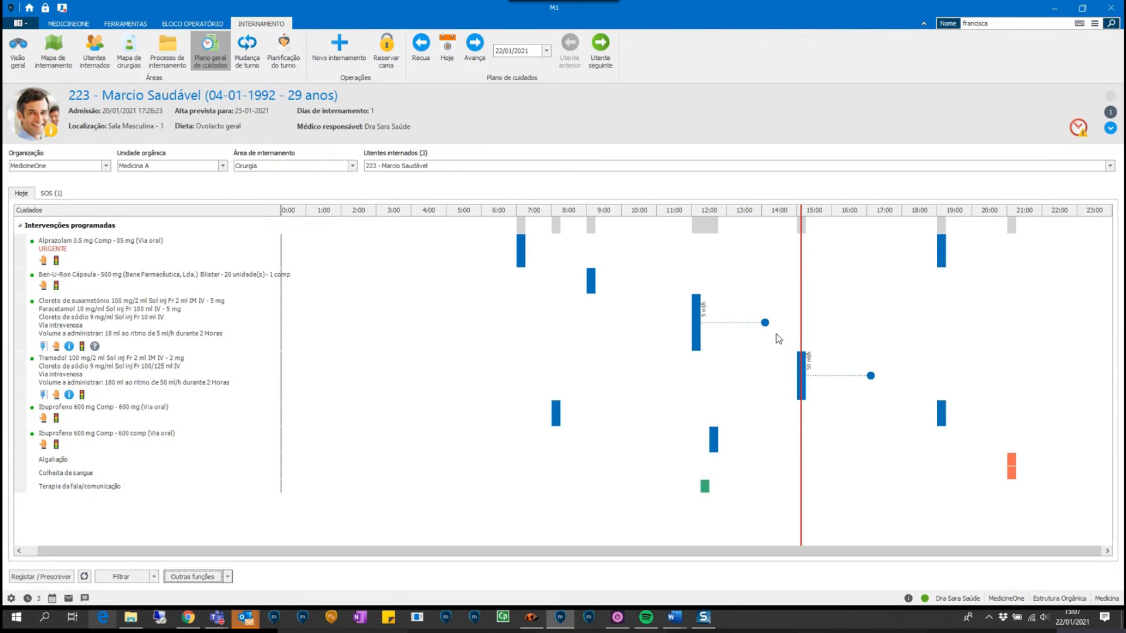
- Open the Realizar form for the 12:13 Cloreto de suxametónio infusion and dismiss the provider selection for its clinical act
right_click(697, 339)
click(728, 347)
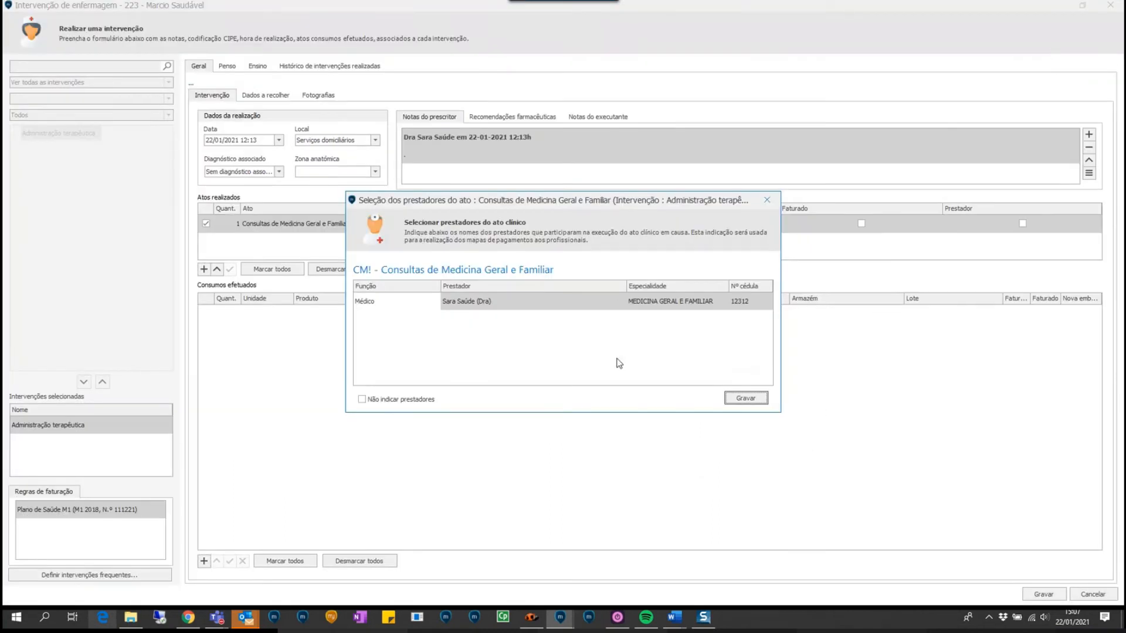
drag(644, 201, 617, 201)
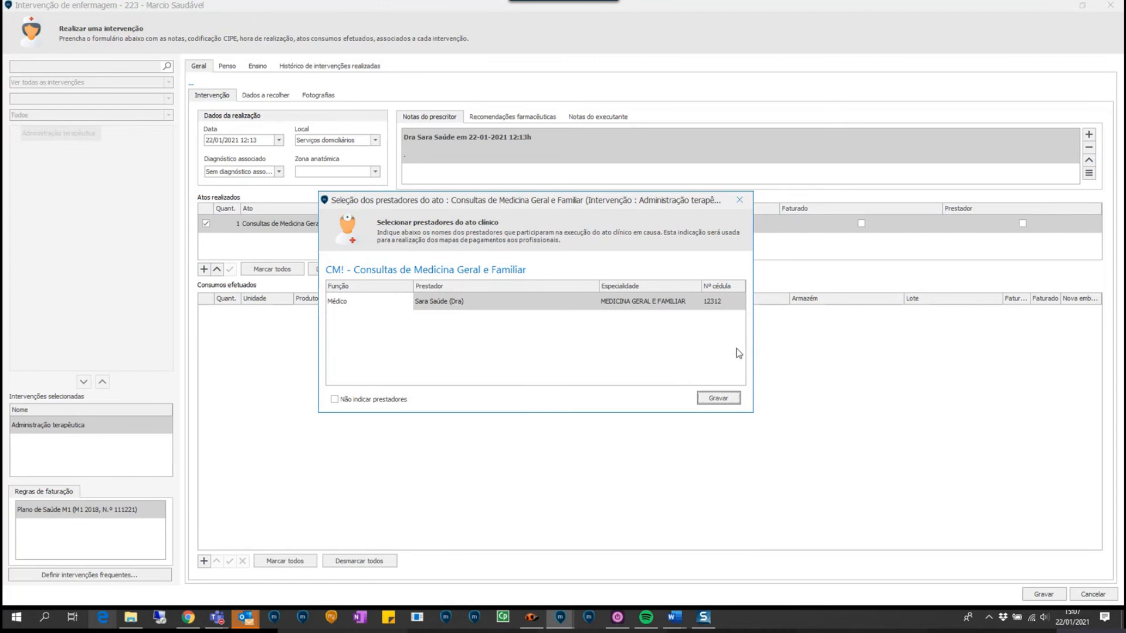
click(740, 200)
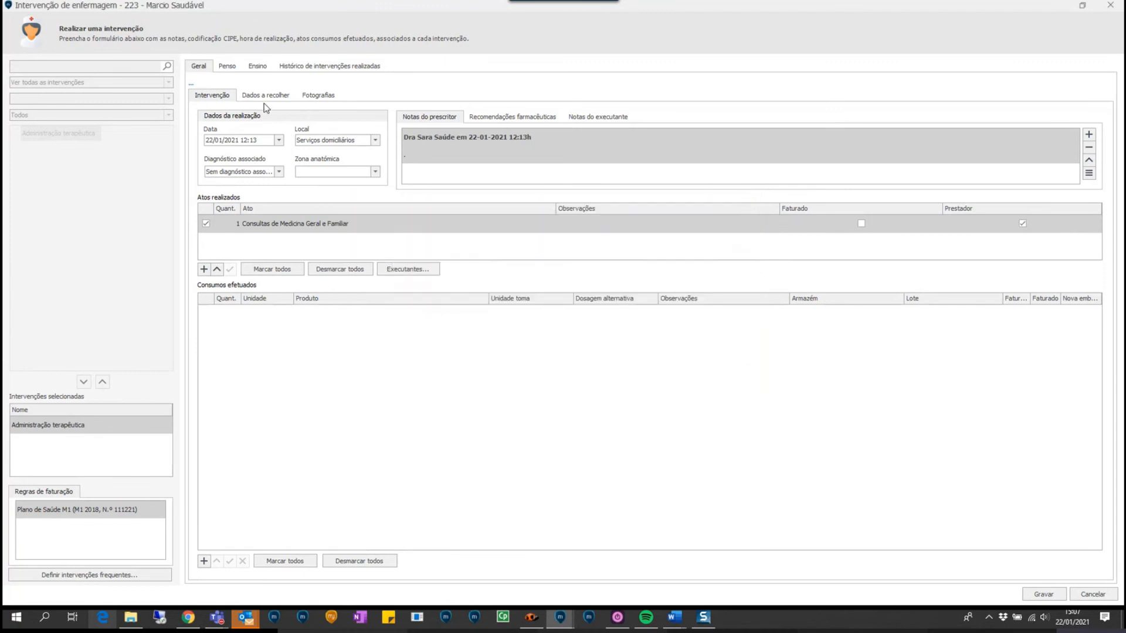
- Save the 12:13 Cloreto de suxametónio infusion as performed, accepting the consumption notice and declining to keep the planned date as the performance date
click(1044, 594)
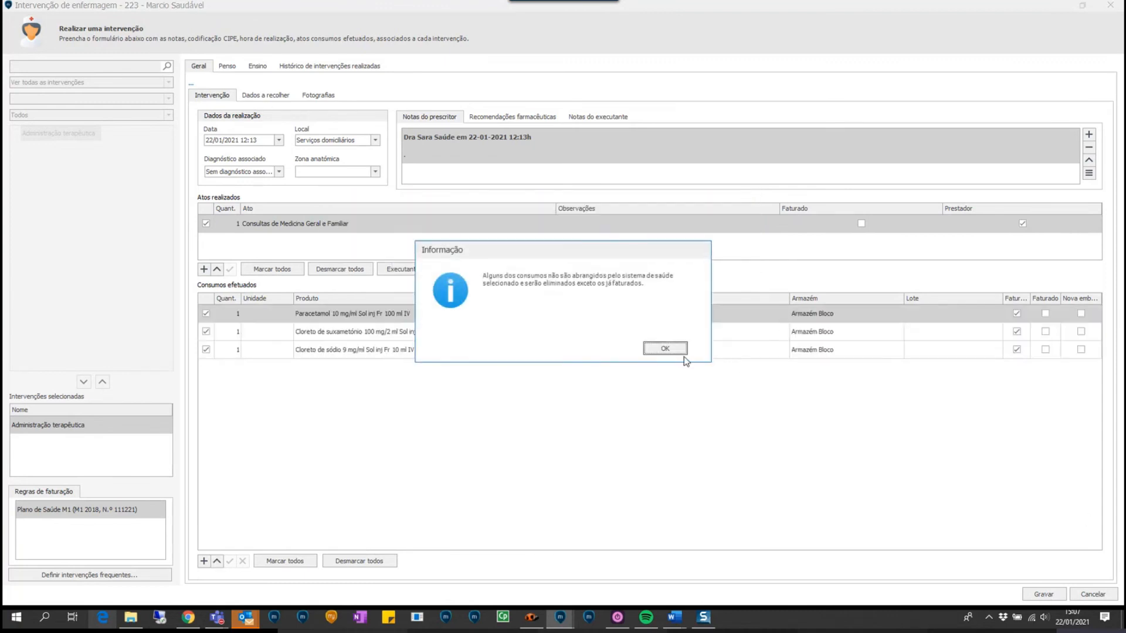
click(669, 351)
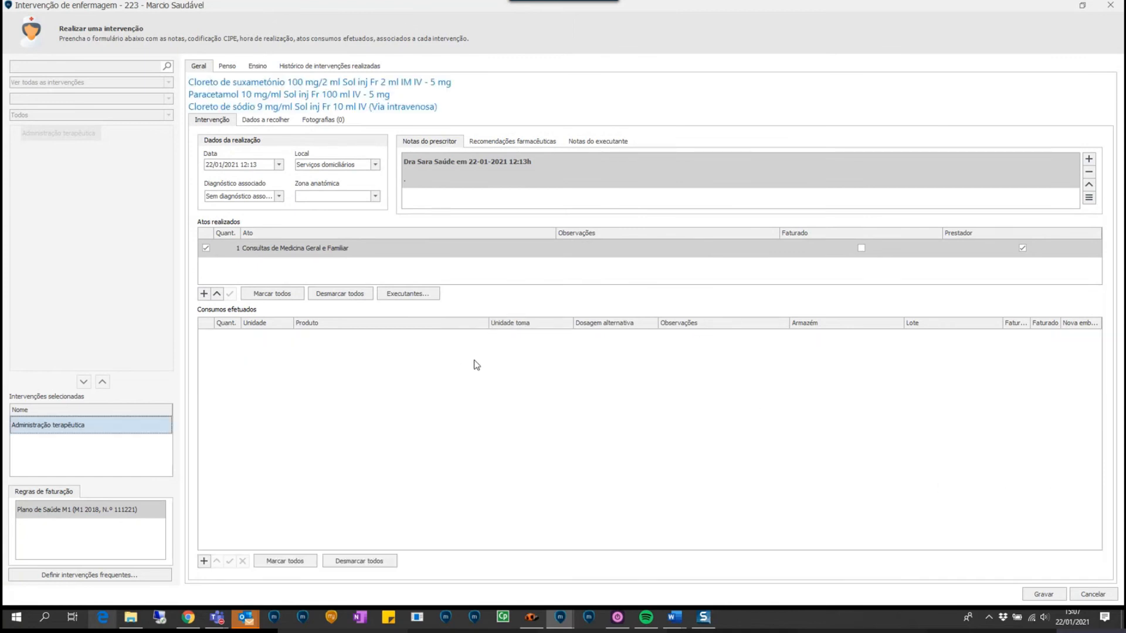
click(1048, 595)
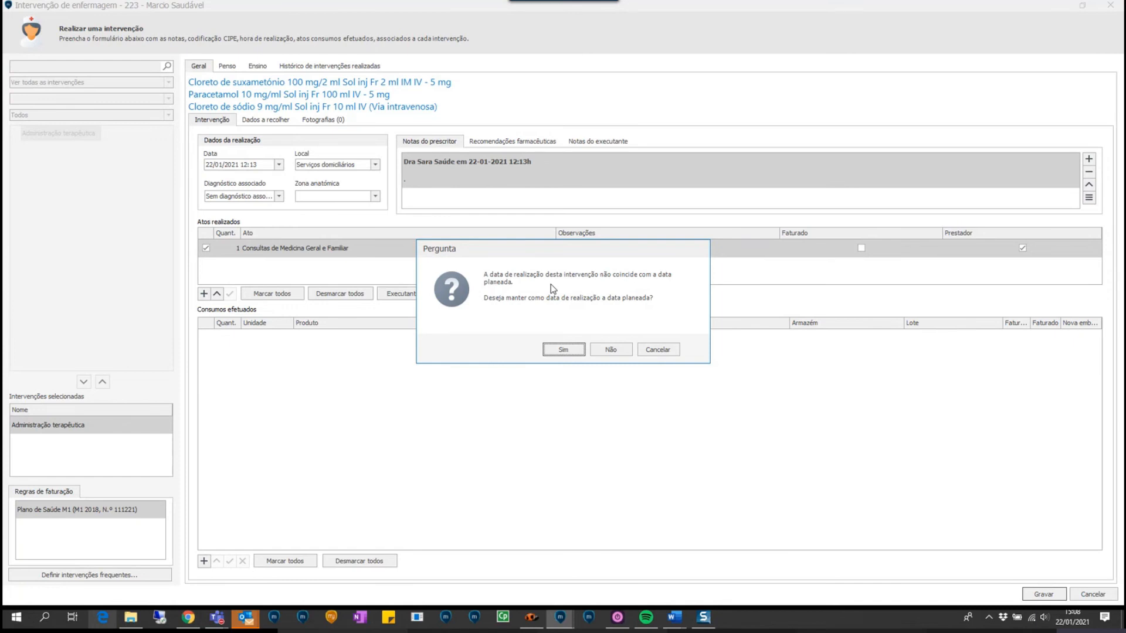
click(611, 350)
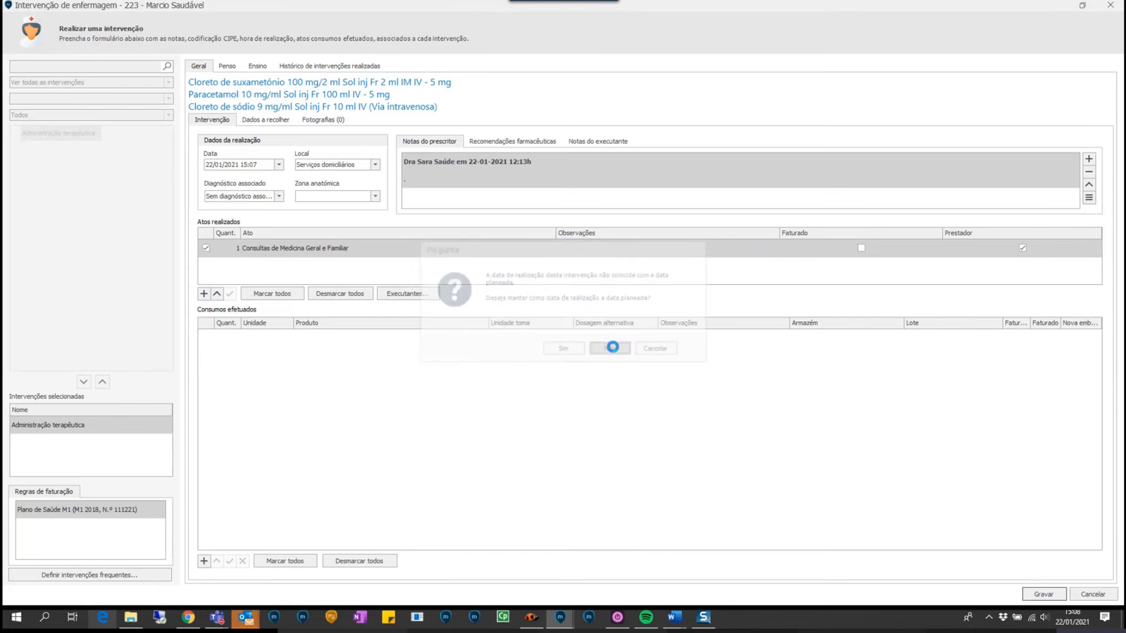
click(730, 306)
click(856, 306)
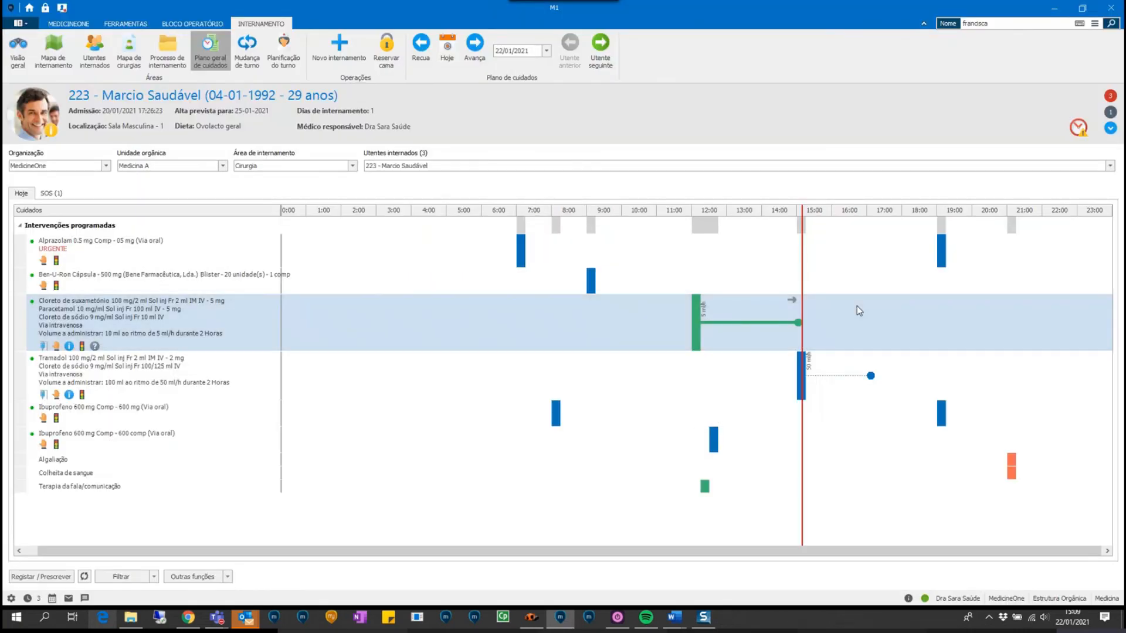
- Add a rate entry of 0 ml/h with the event Queixa do utente to the Cloreto de suxametónio infusion under Gerir perfusão
right_click(698, 307)
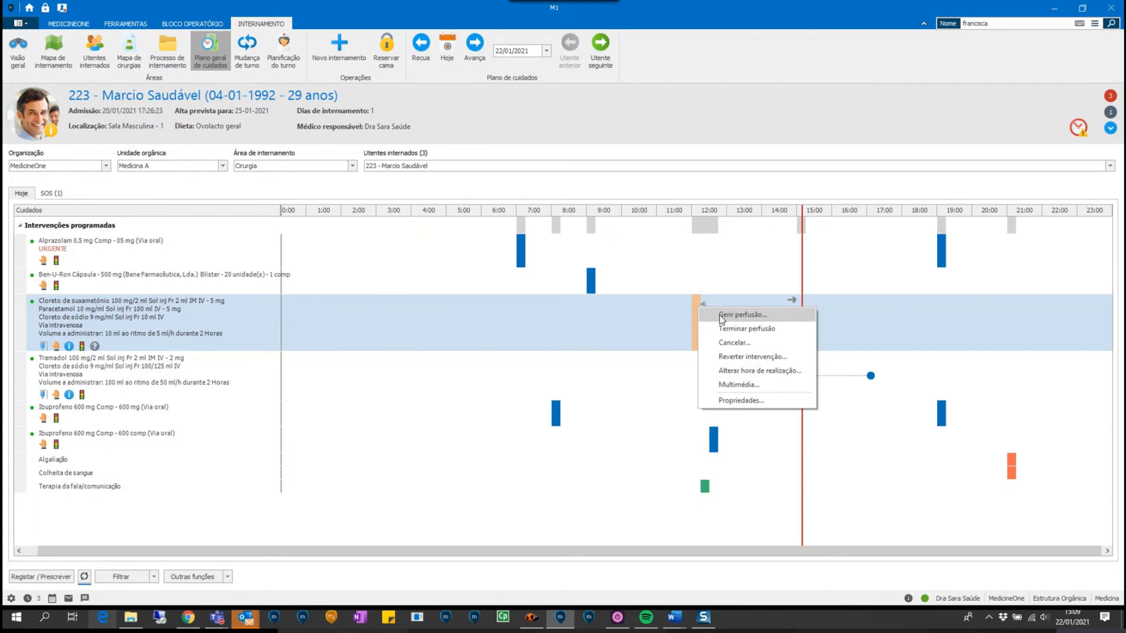
click(721, 318)
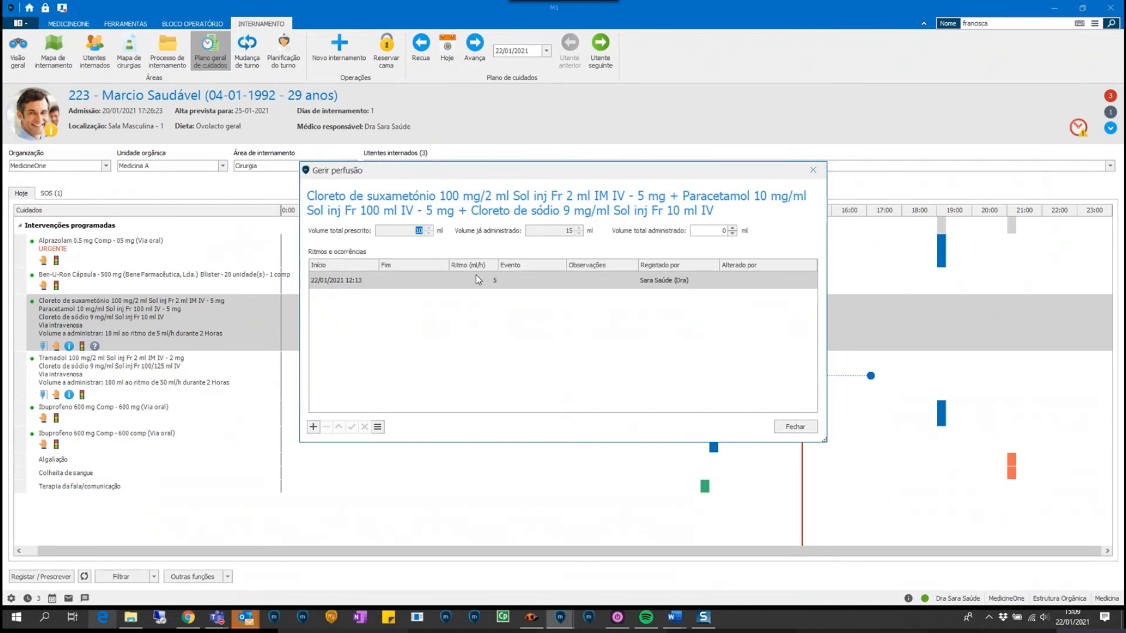
click(313, 427)
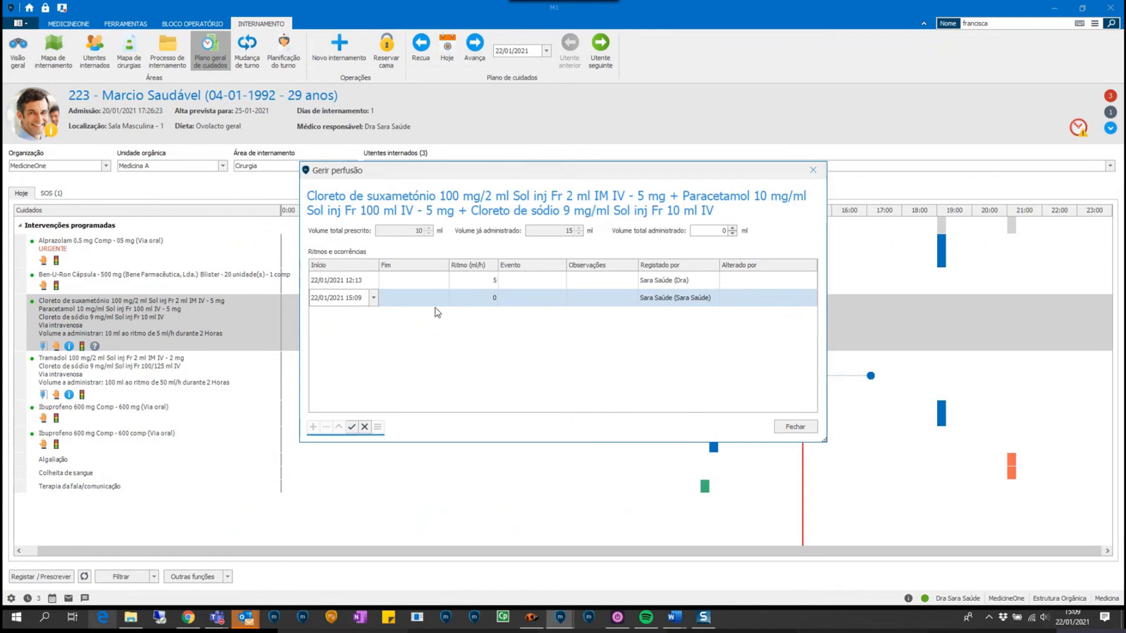
click(472, 298)
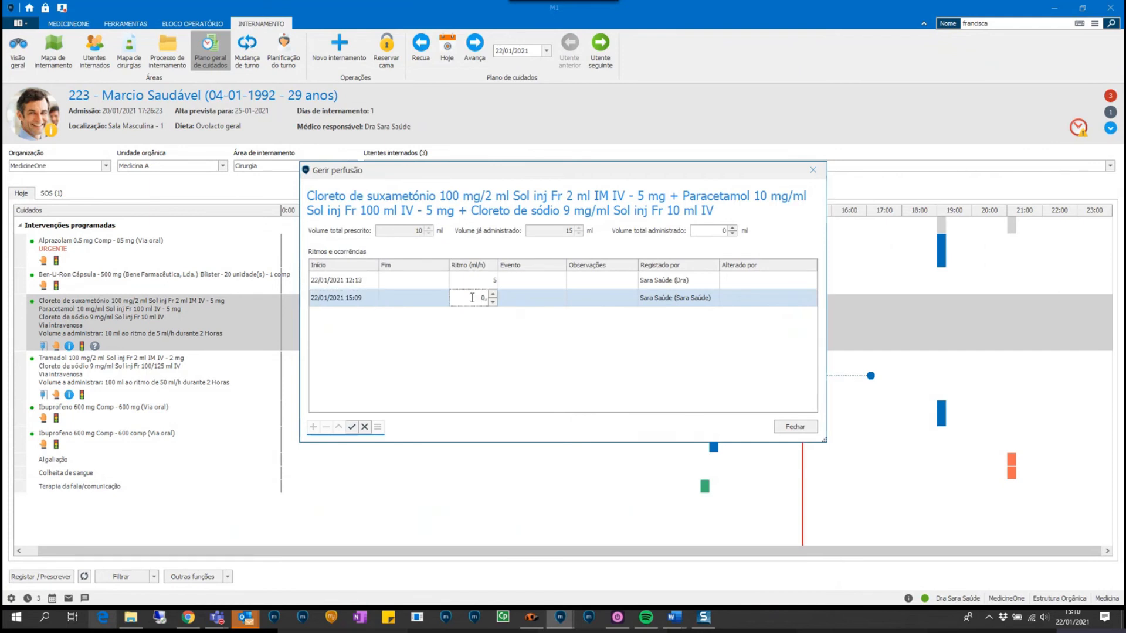
click(506, 299)
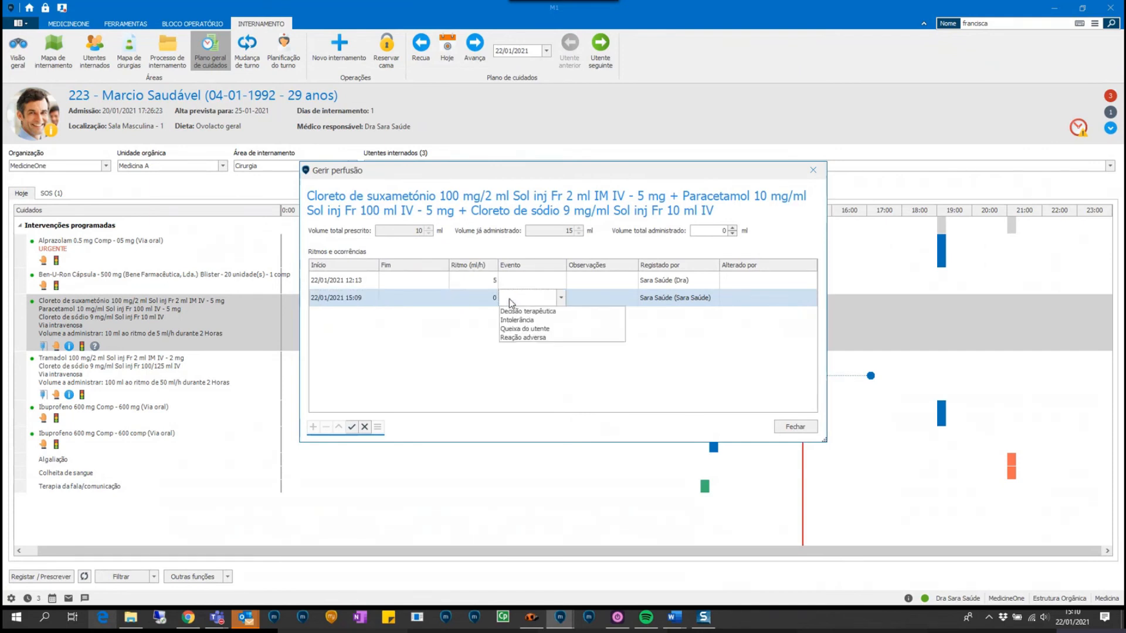
click(531, 322)
click(560, 298)
click(546, 328)
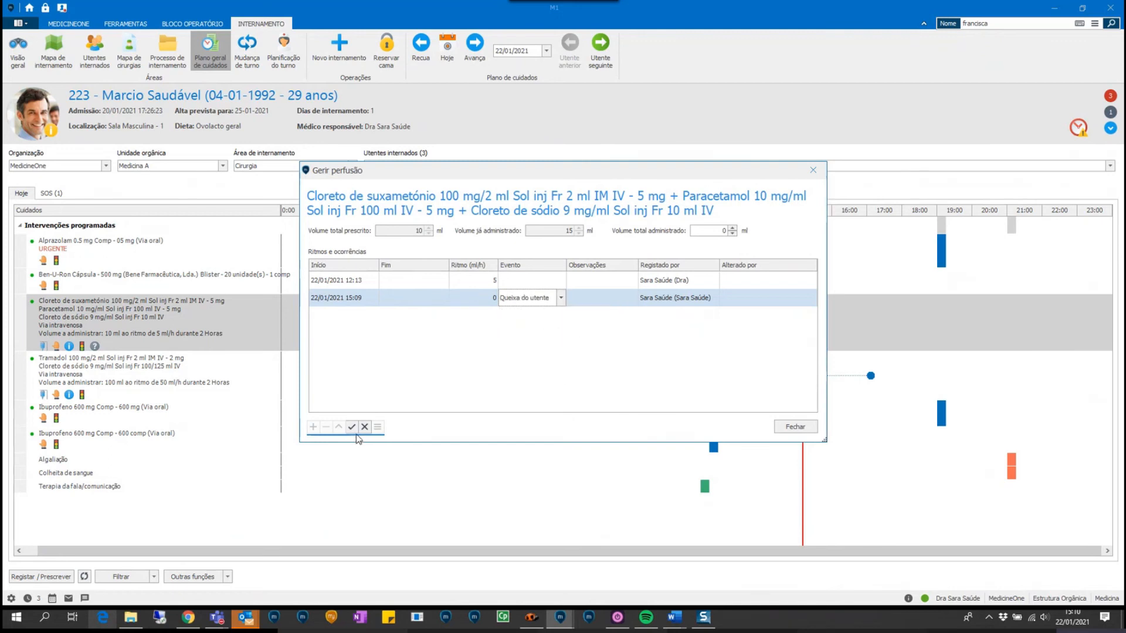
- Set the new 0 ml/h entry's start to 12:30, save it and check the infusion's rate history in the care plan
click(351, 300)
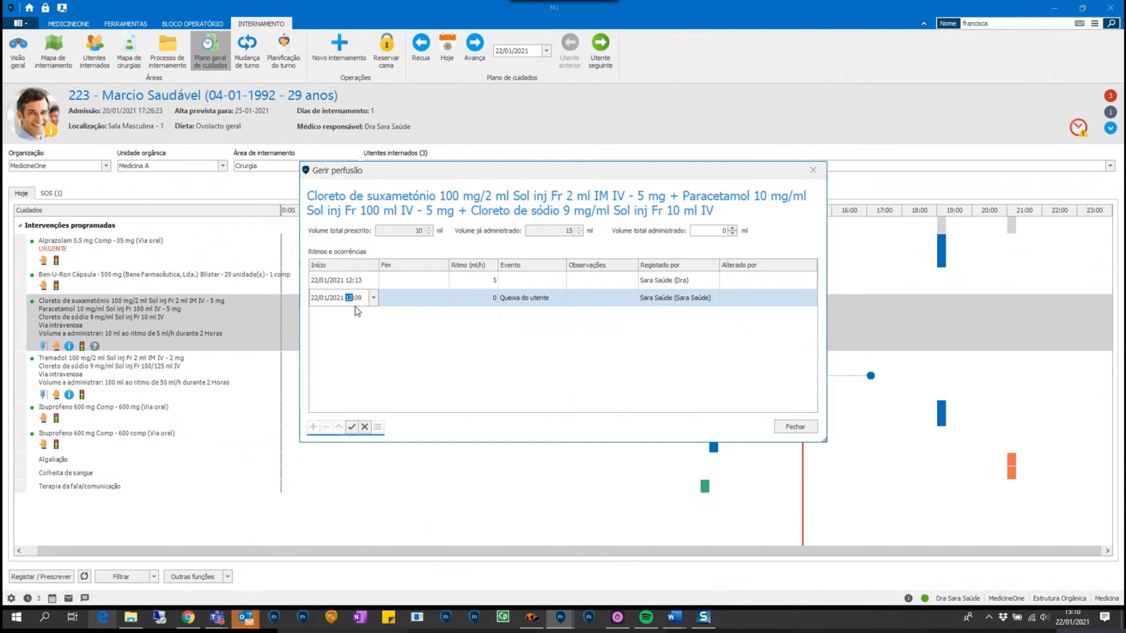
click(351, 427)
click(796, 427)
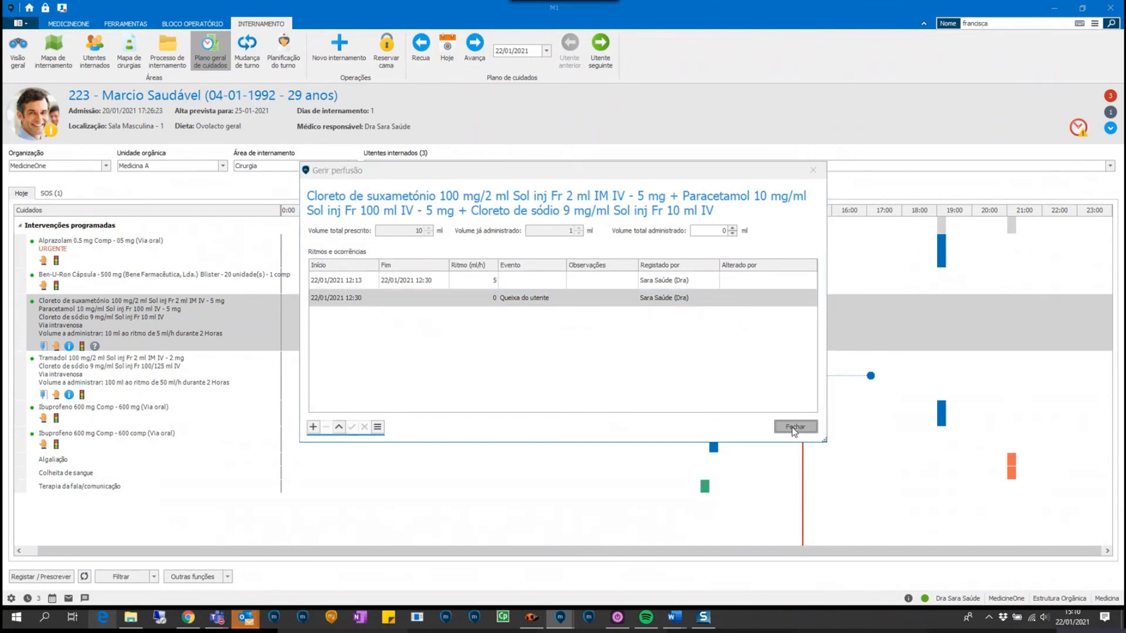
click(699, 329)
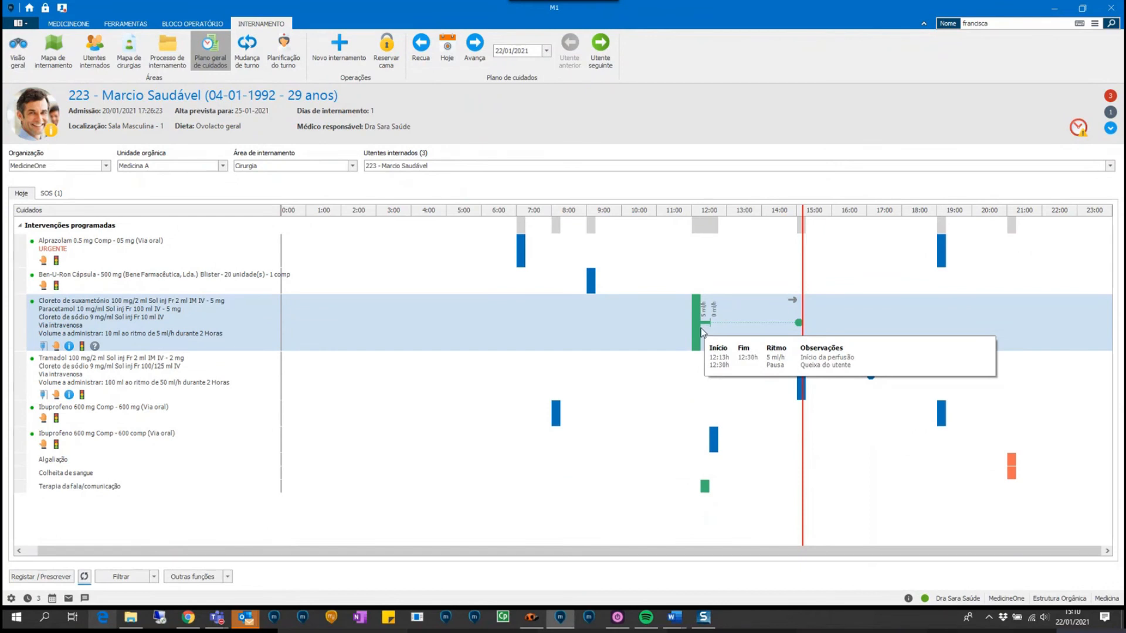
mouse_move(799, 324)
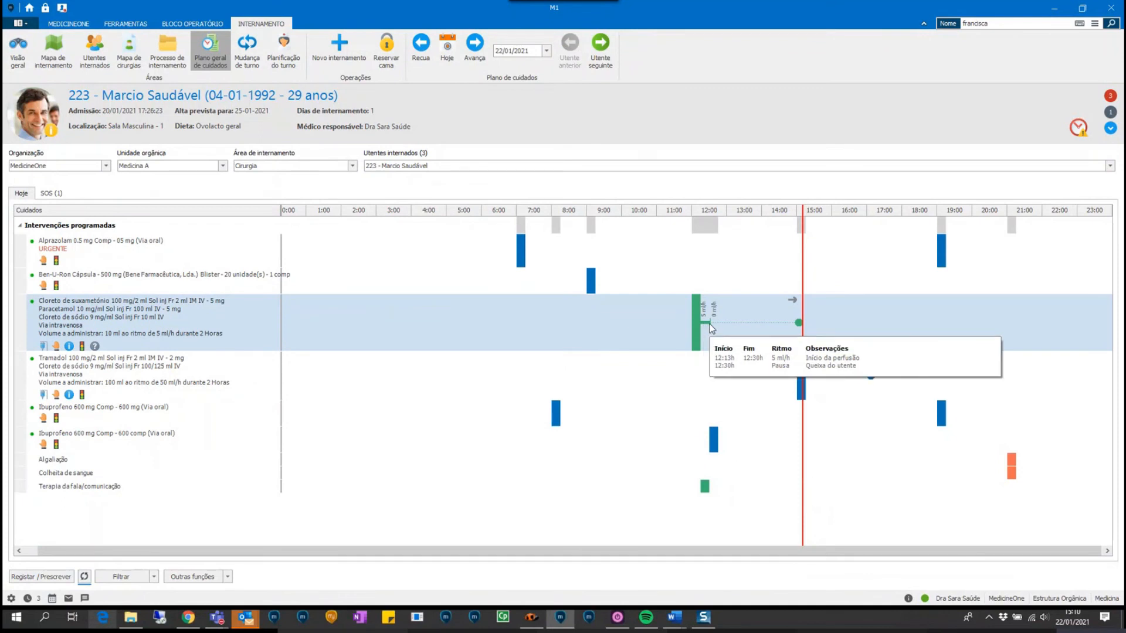
- Add another rate entry to the Cloreto de suxametónio infusion, starting at 13:10 with a rate of 10 ml/h
right_click(699, 325)
click(716, 329)
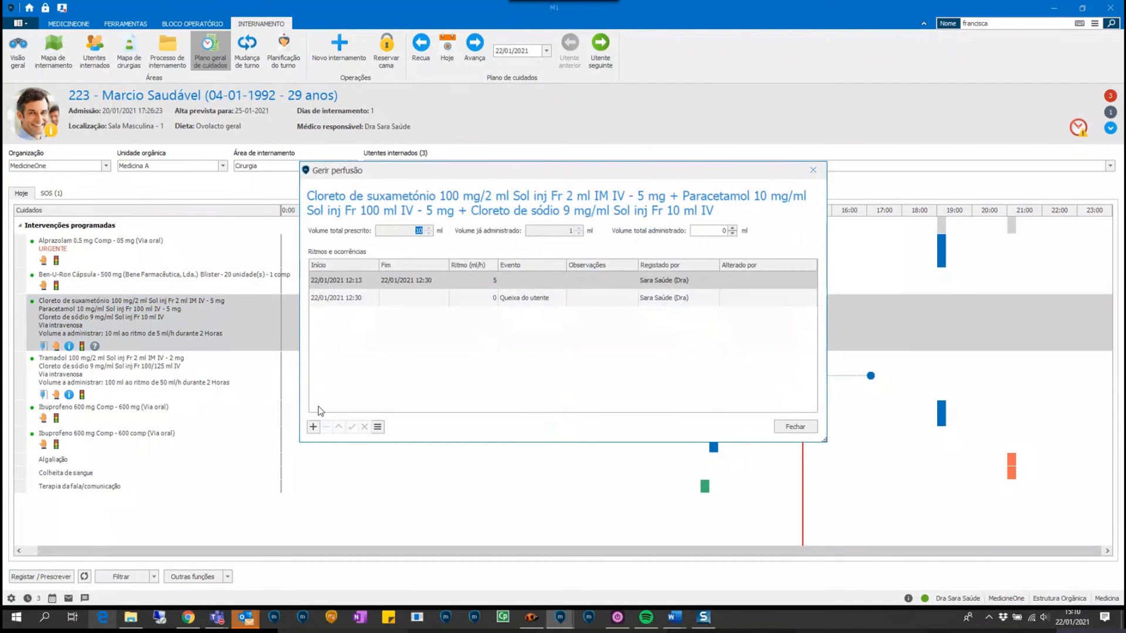
click(313, 427)
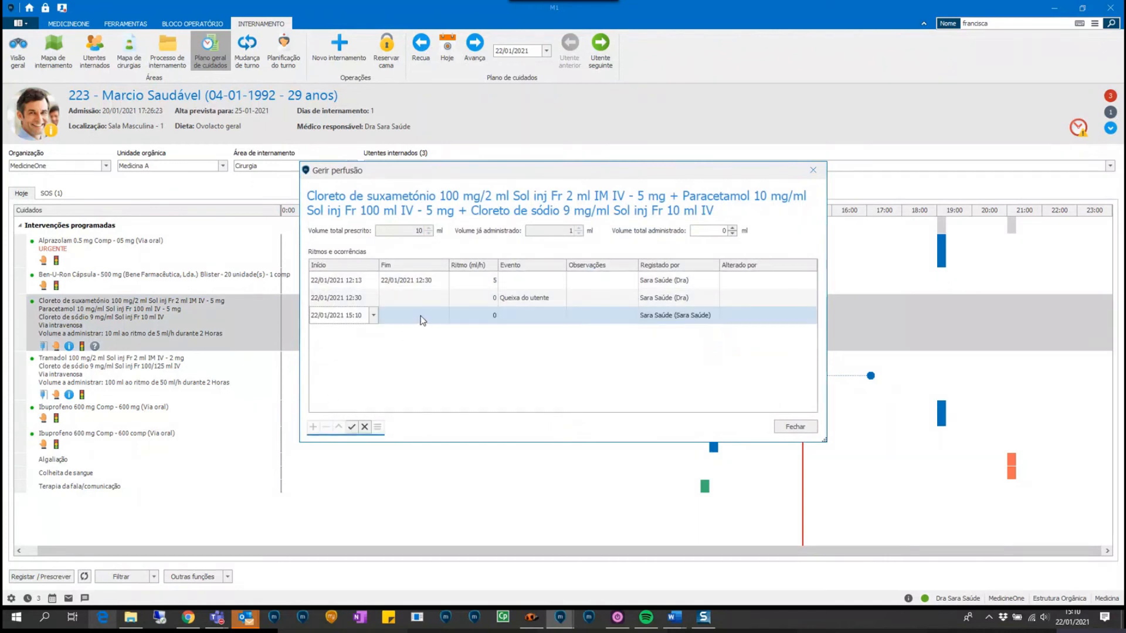
click(349, 316)
text(13)
click(490, 316)
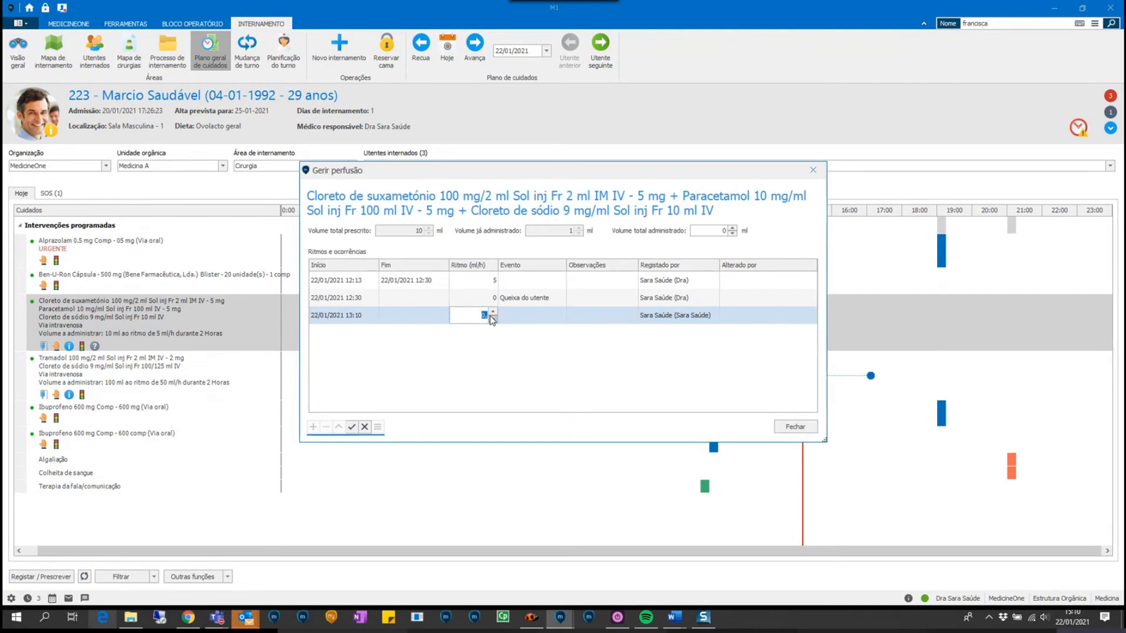
text(10)
- Give the 13:10 entry the event Decisão terapêutica, save it and review the infusion's rate changes in the care plan
click(540, 321)
click(540, 317)
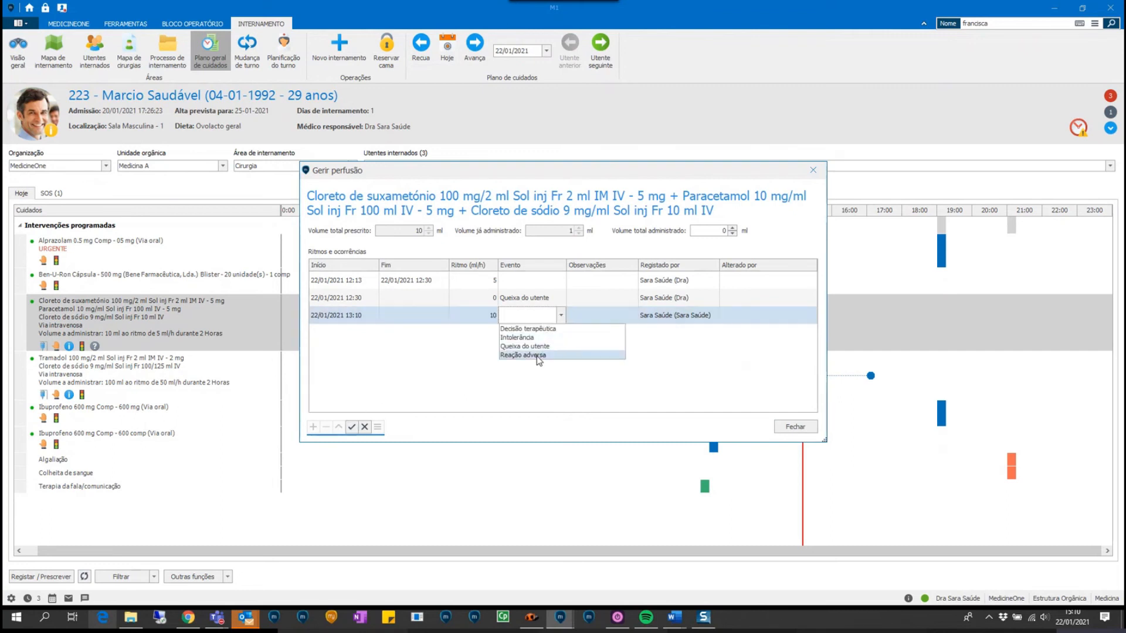
click(527, 329)
click(351, 427)
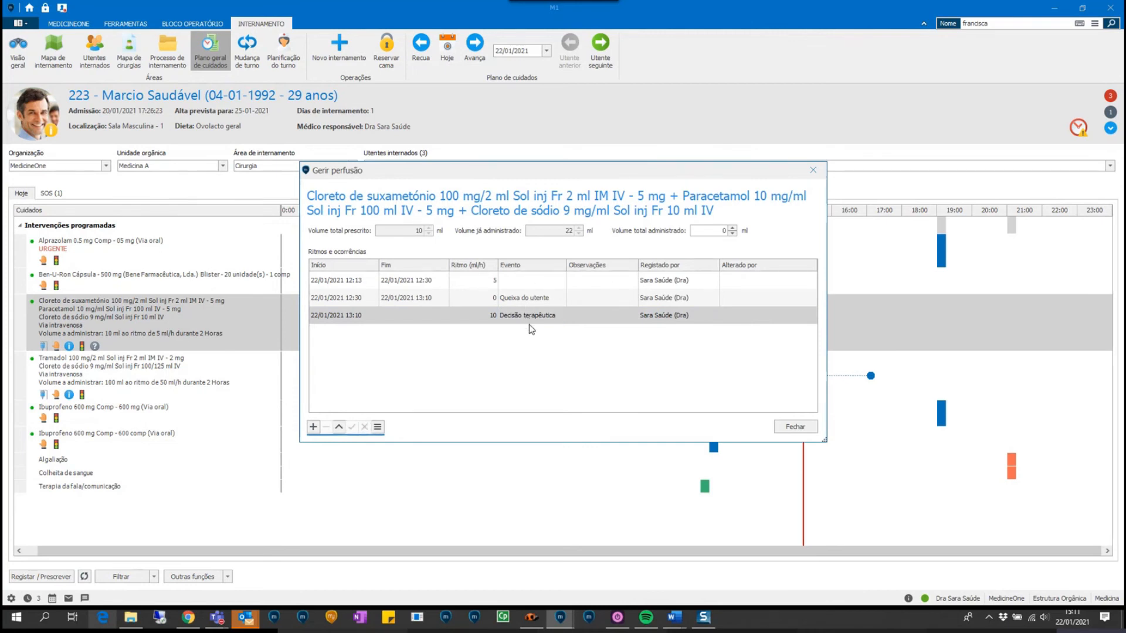
click(797, 431)
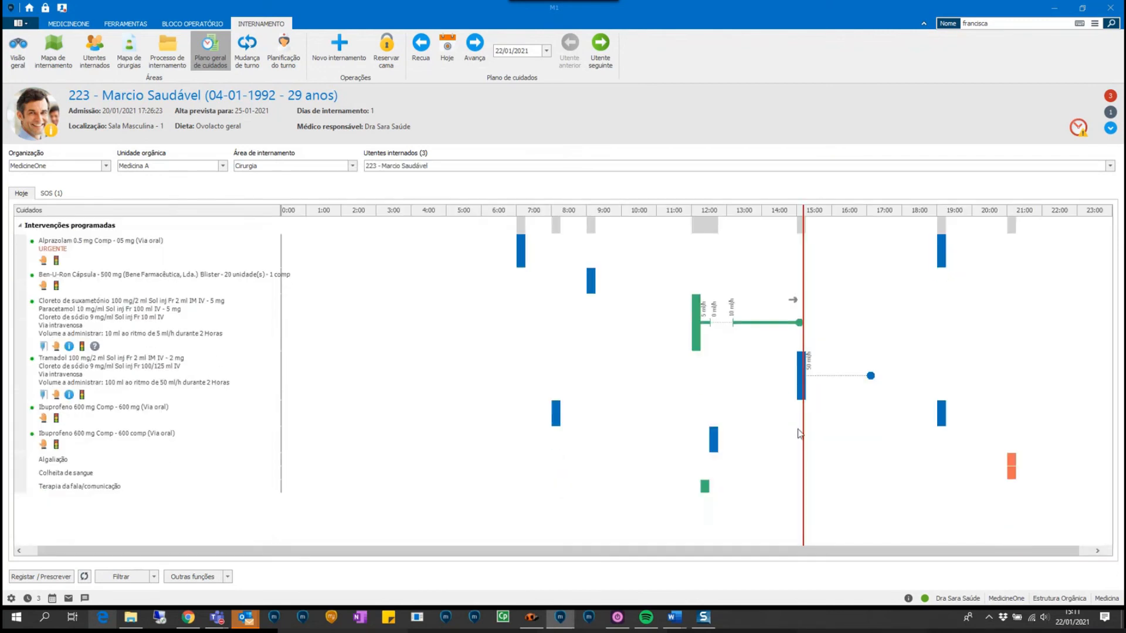
mouse_move(718, 337)
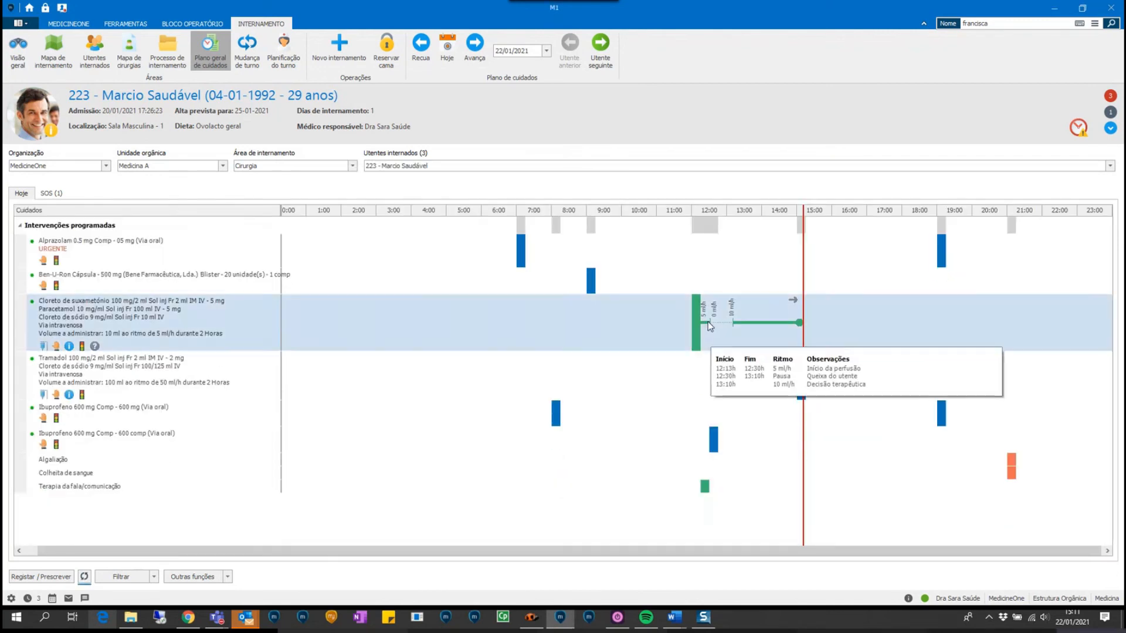
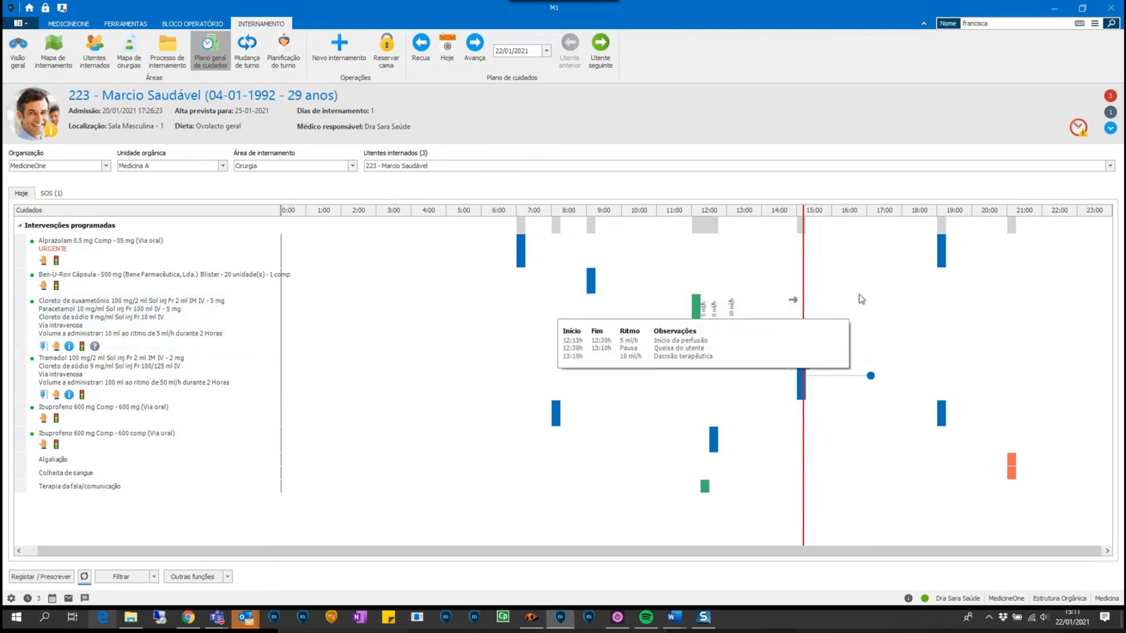
- Try to start the Tramadol infusion scheduled for 15:14 and check its prescription details in the care plan
right_click(804, 367)
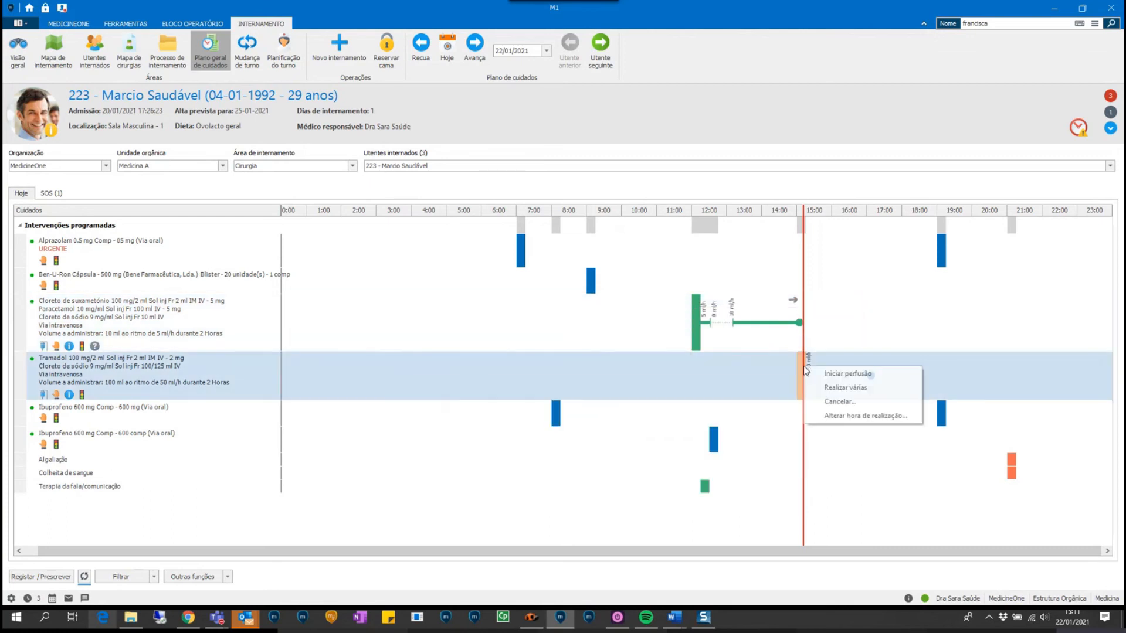
click(840, 373)
right_click(803, 369)
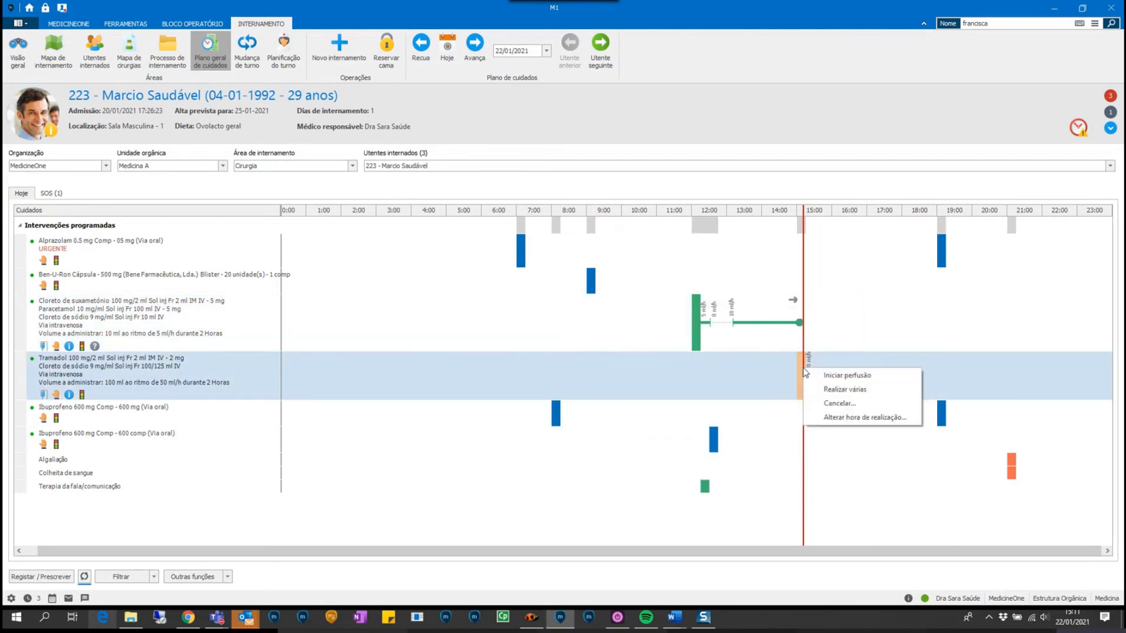
click(832, 372)
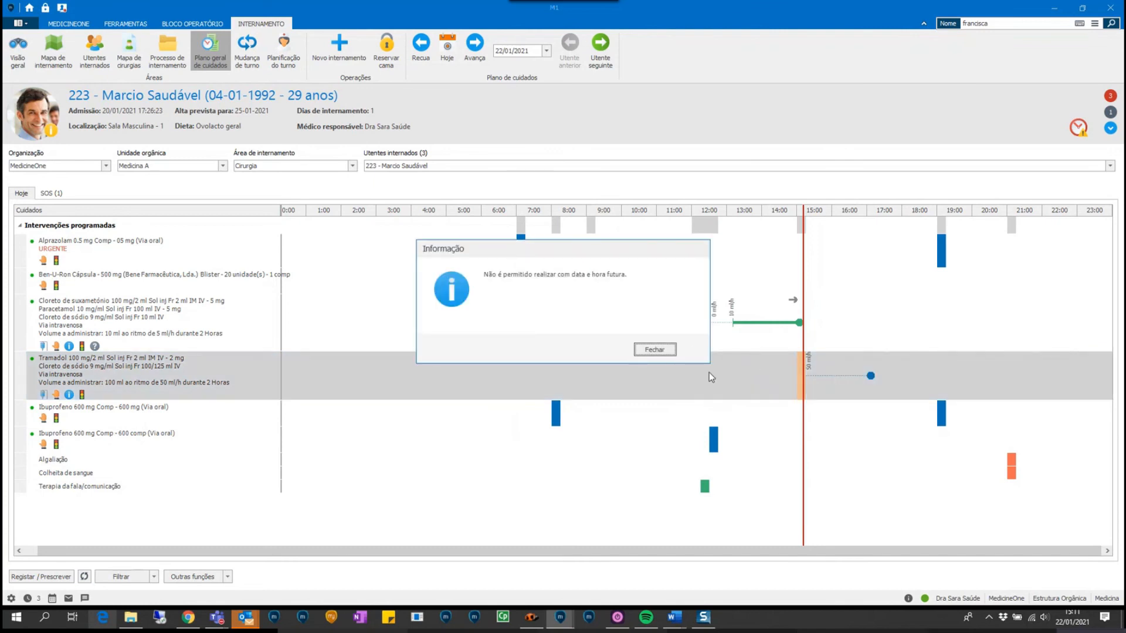
click(651, 350)
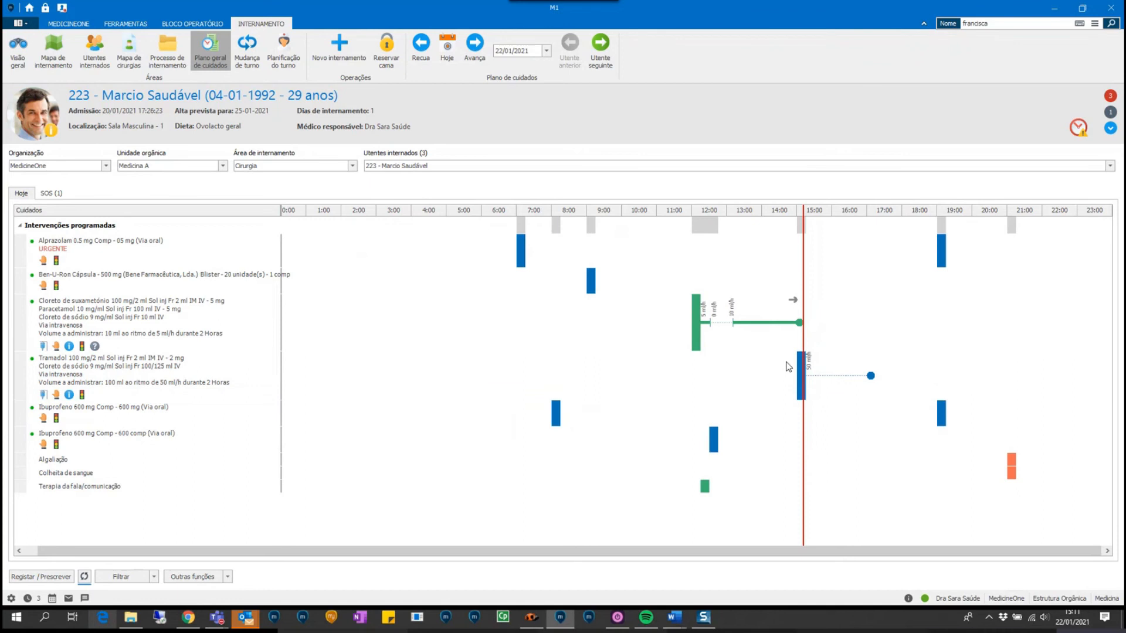
mouse_move(808, 367)
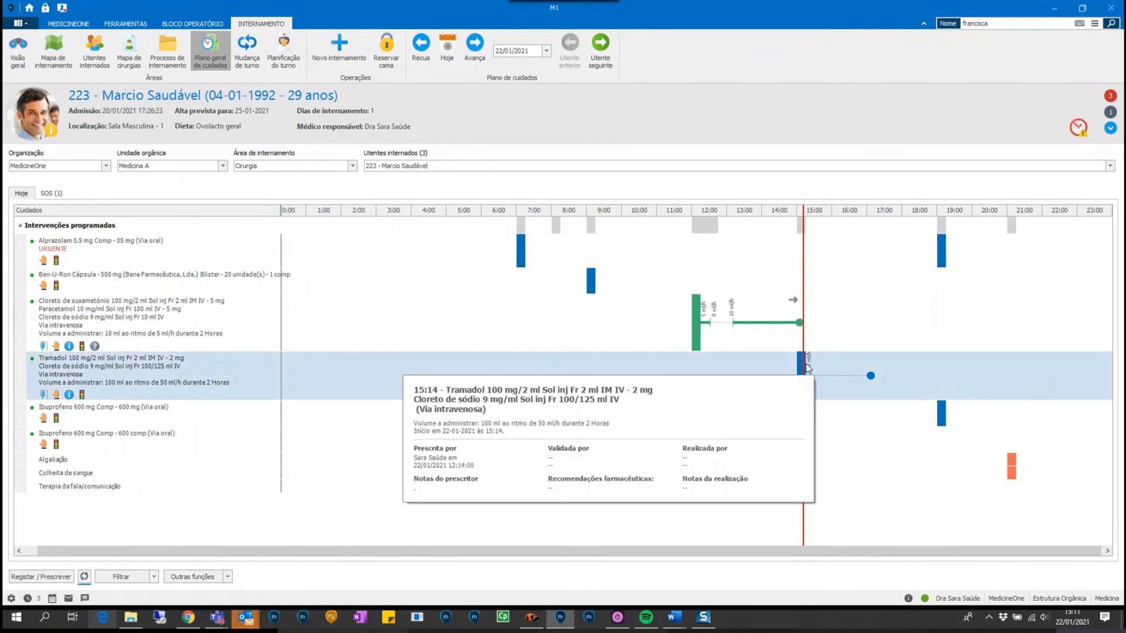
- Look through the information types available under Registar/Prescrever, including Consumos, and close the list
click(41, 577)
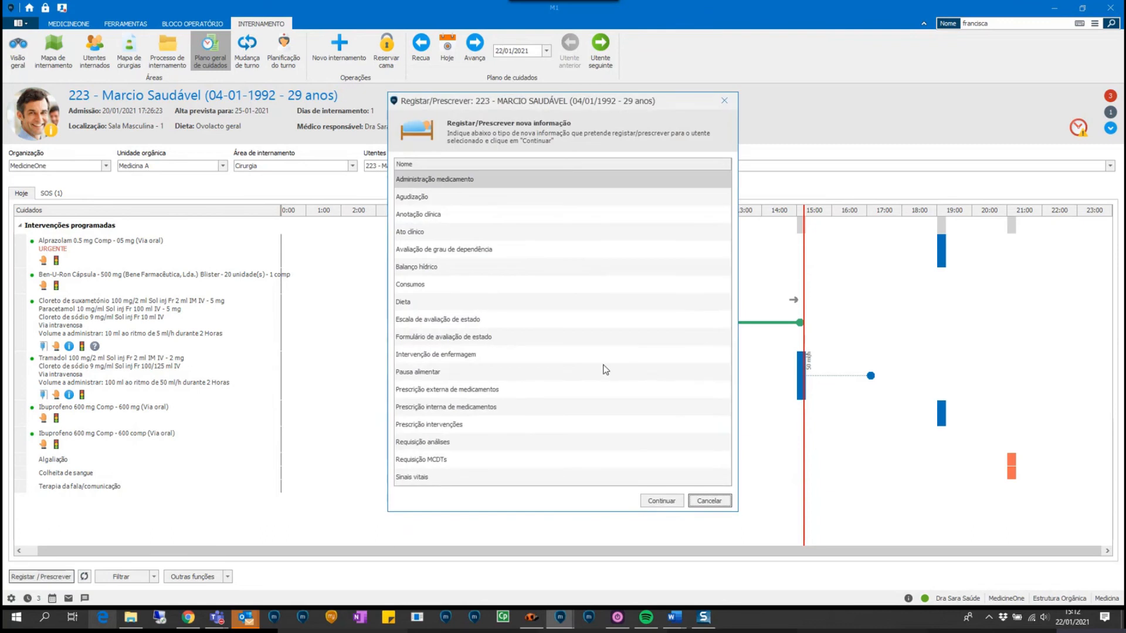
click(445, 292)
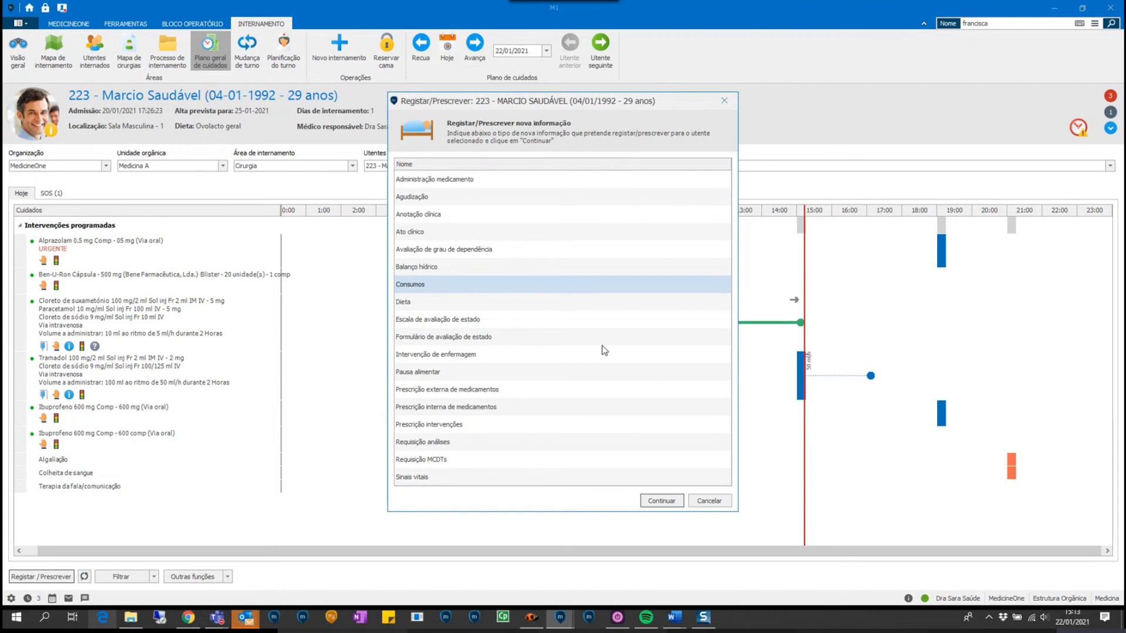
click(709, 502)
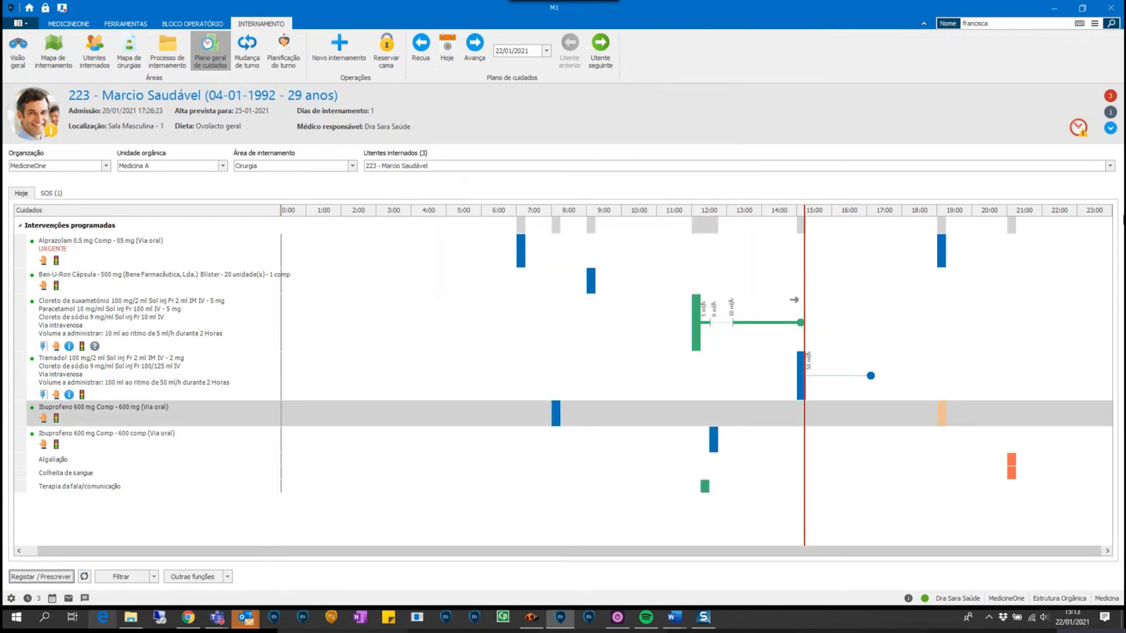
- Open the clinical discharge form (Alta clínica) from the internment process of the patient in bed 1 of Sala Masculina
click(55, 61)
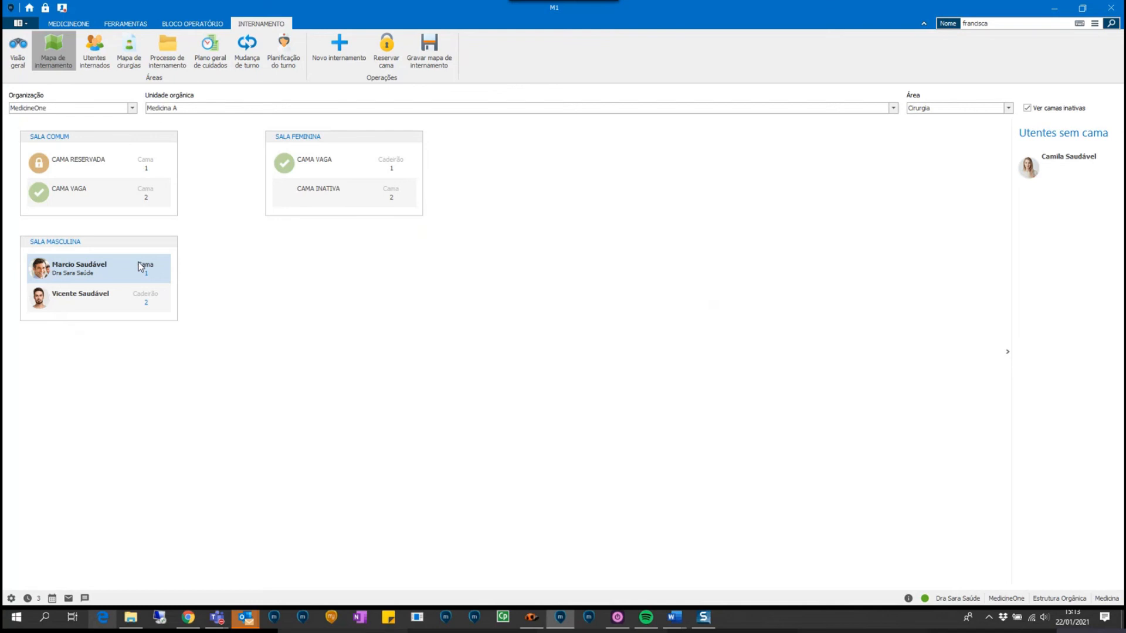
click(176, 65)
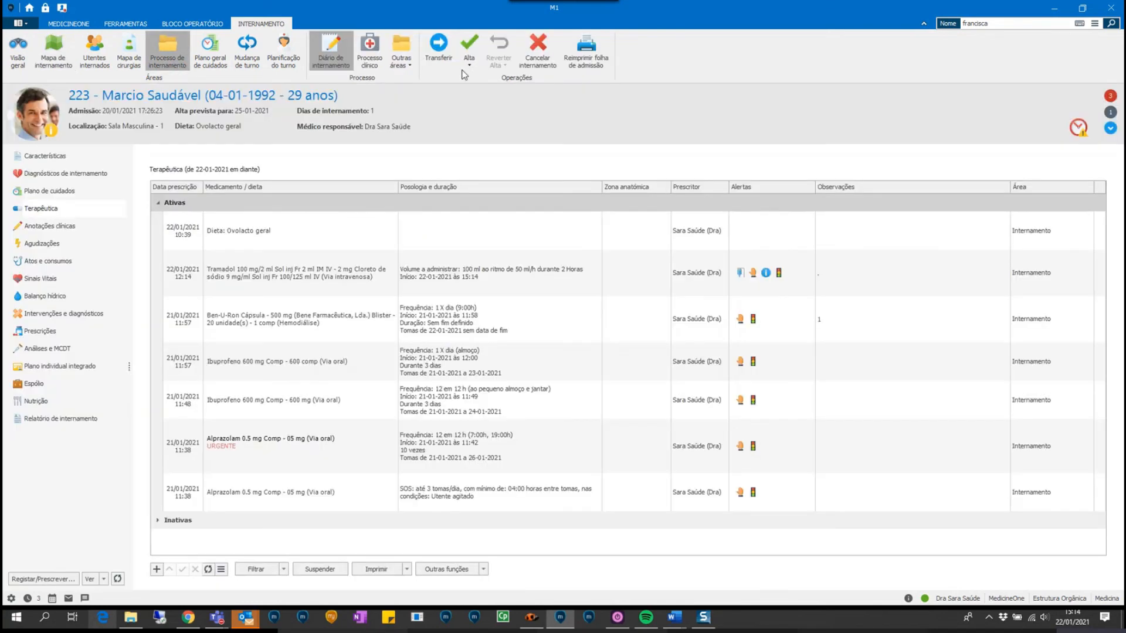
click(472, 65)
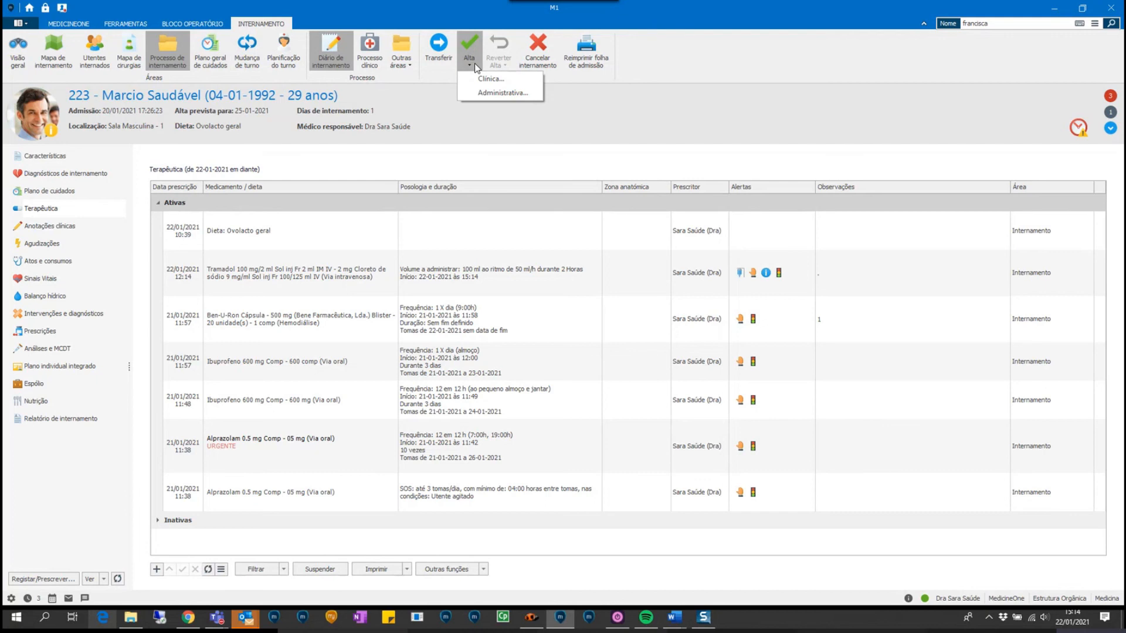
click(487, 79)
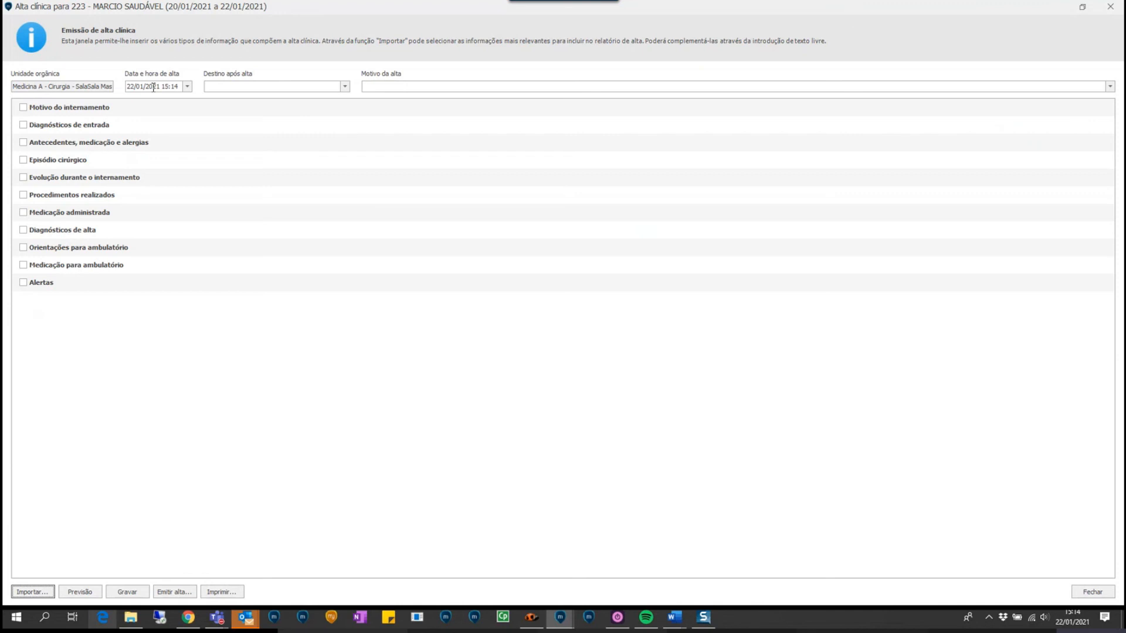
- Set the discharge destination to Domicílio sem Indicação de Cuidados Domiciliários and the discharge reason to Obtenção dos Objectivos Terapêuticos
click(292, 88)
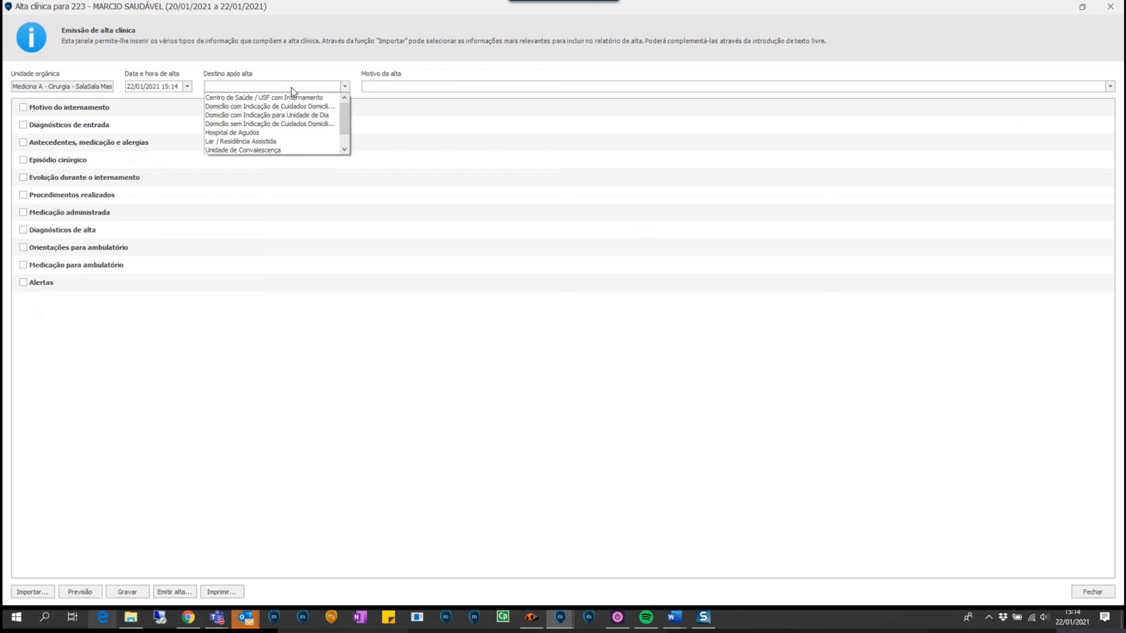
click(289, 124)
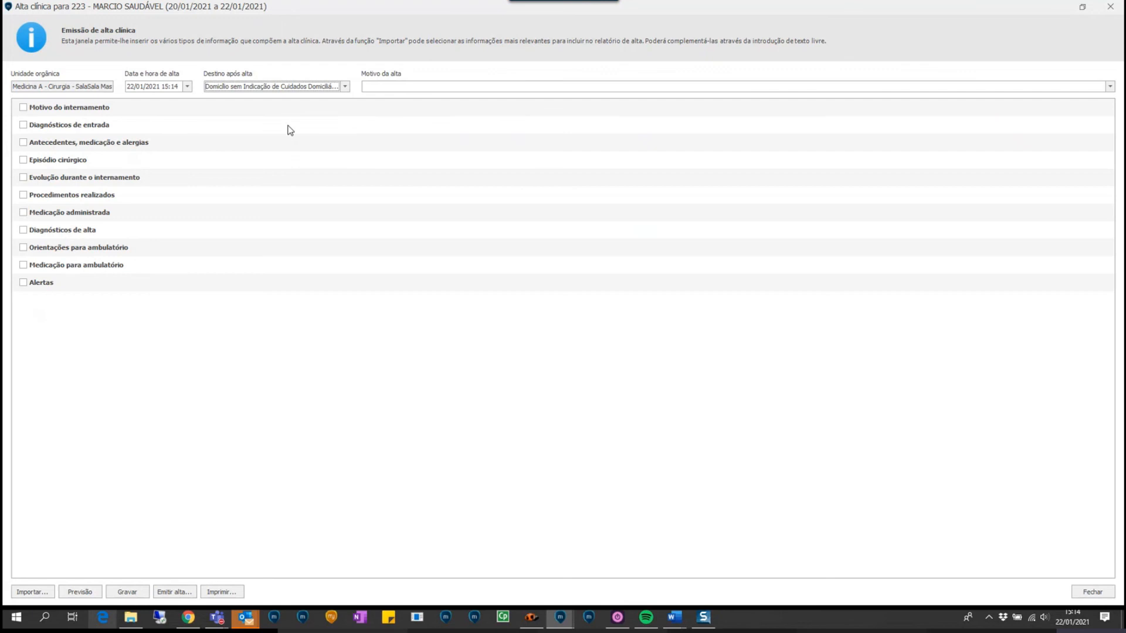
click(392, 88)
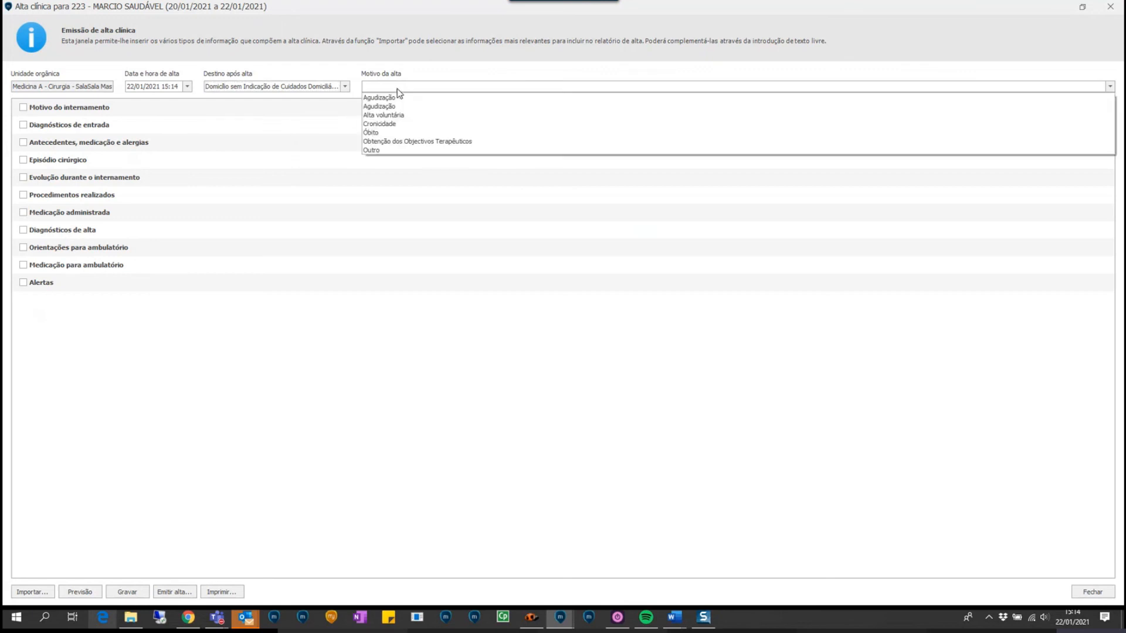
click(434, 143)
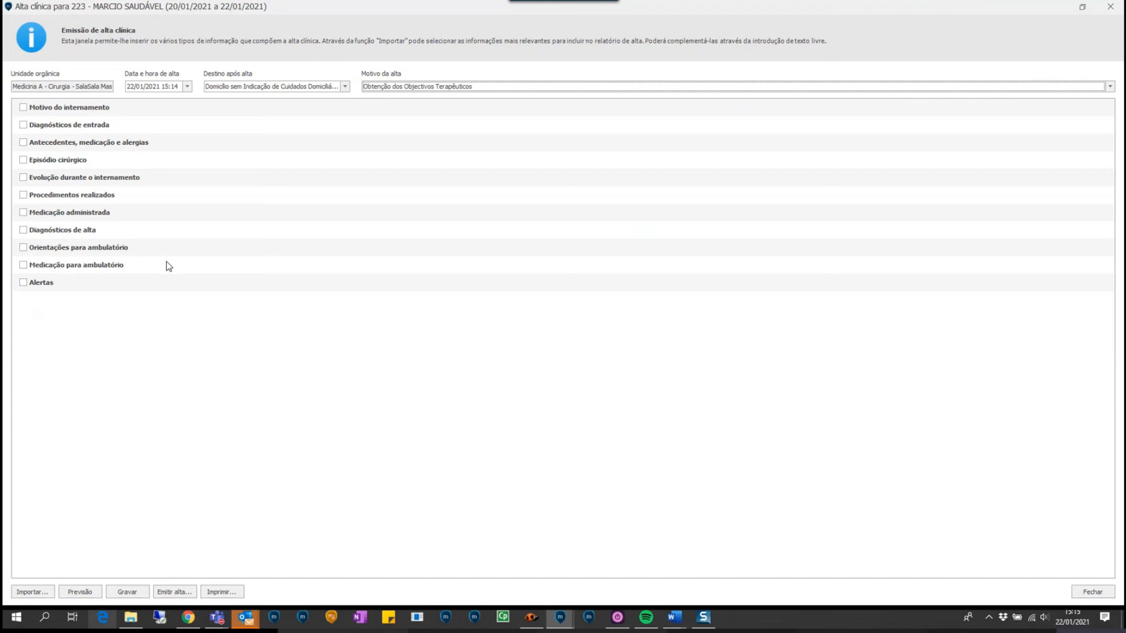
- Include Motivo do internamento and Diagnósticos de entrada in the discharge report and select entry diagnosis N01 CEFALEIA for import
click(23, 108)
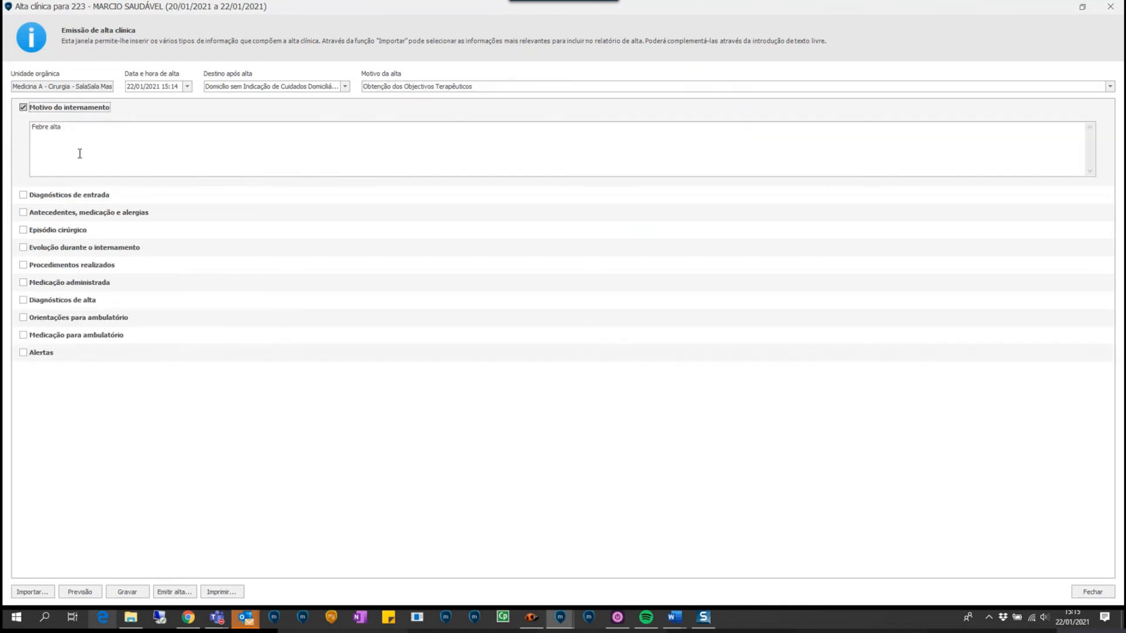
click(23, 197)
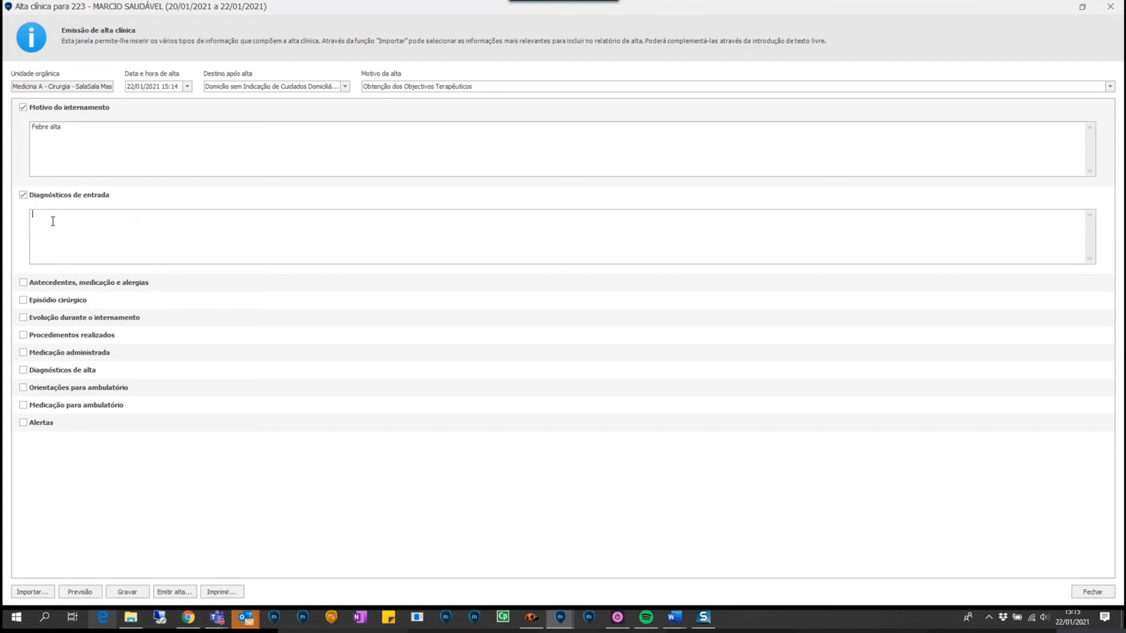
click(49, 593)
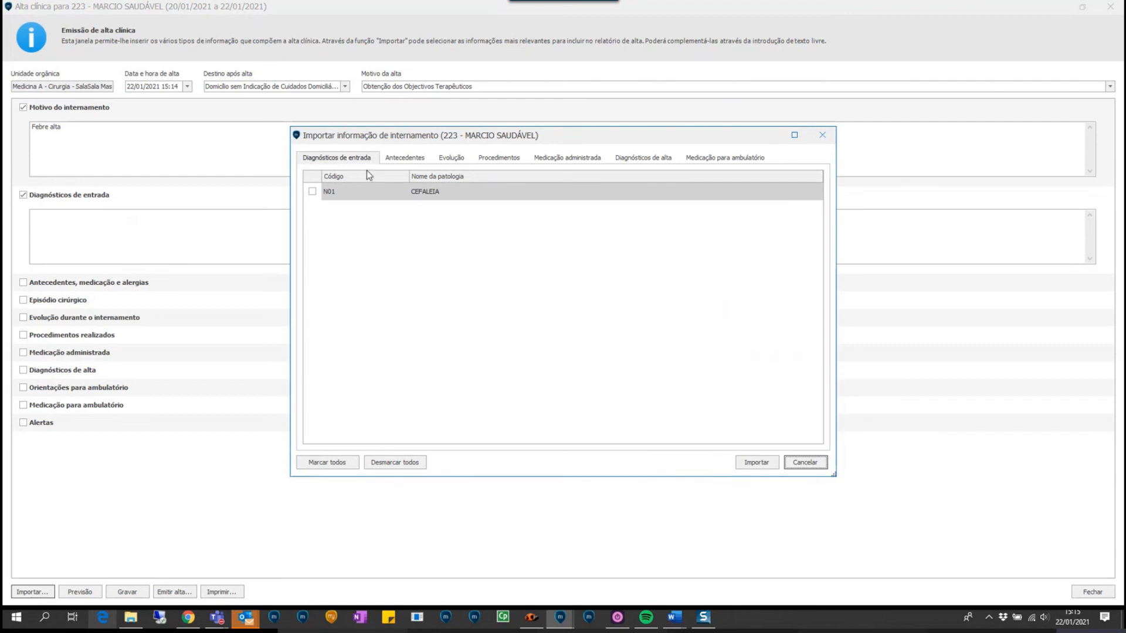
click(312, 192)
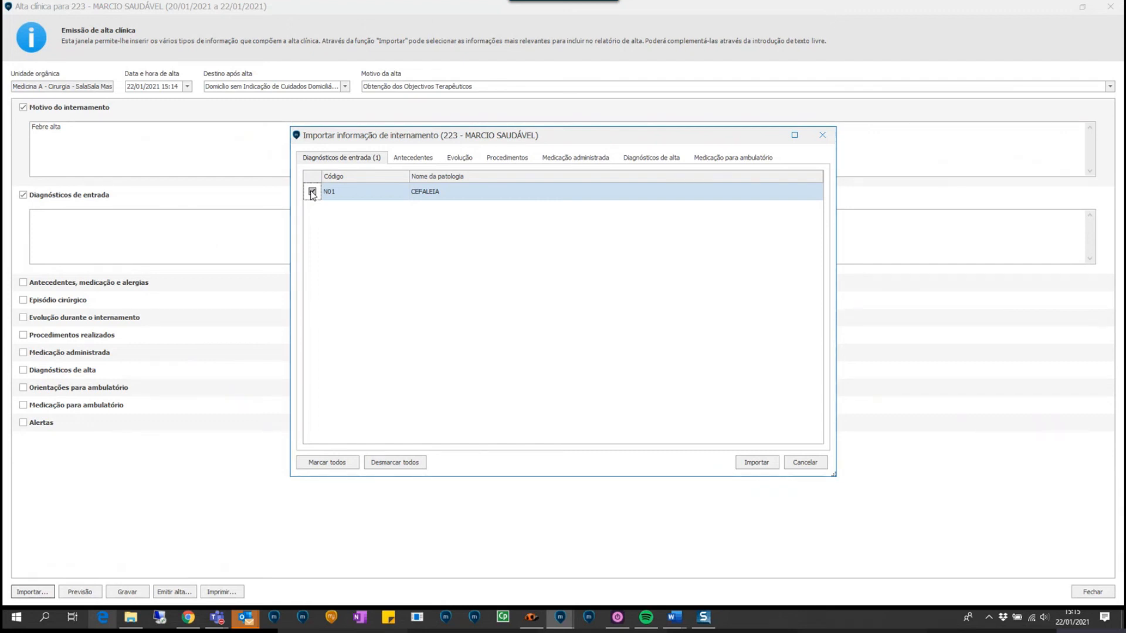
- Select the three Evolução annotations (Febre alta, Utente agitado, Formação) and the Limpeza de ferida procedure for import
click(429, 163)
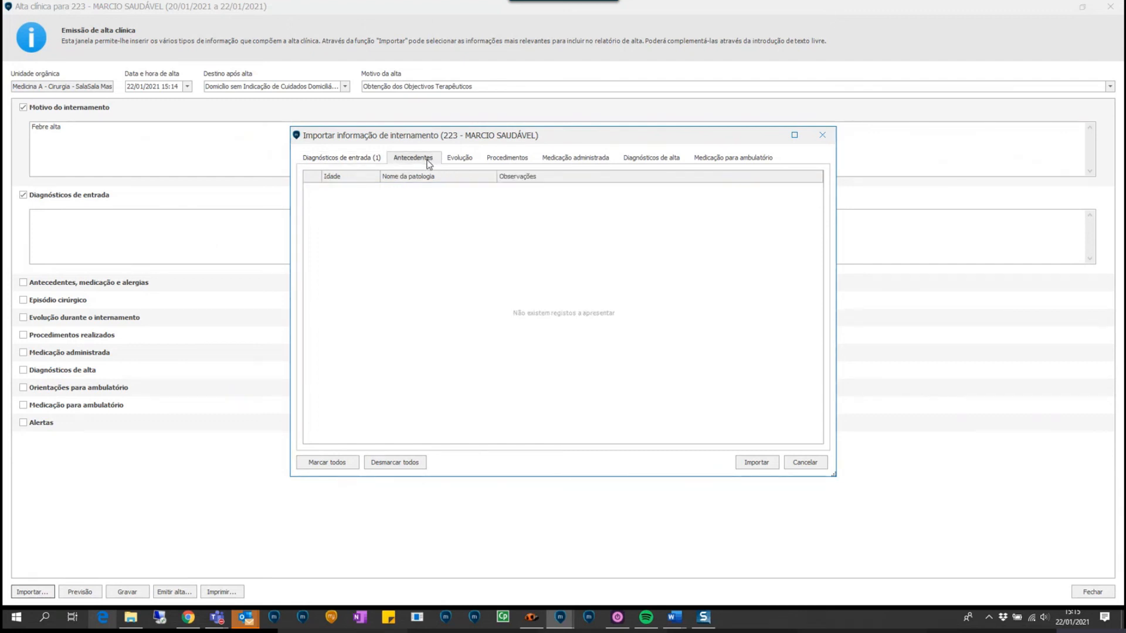
click(459, 158)
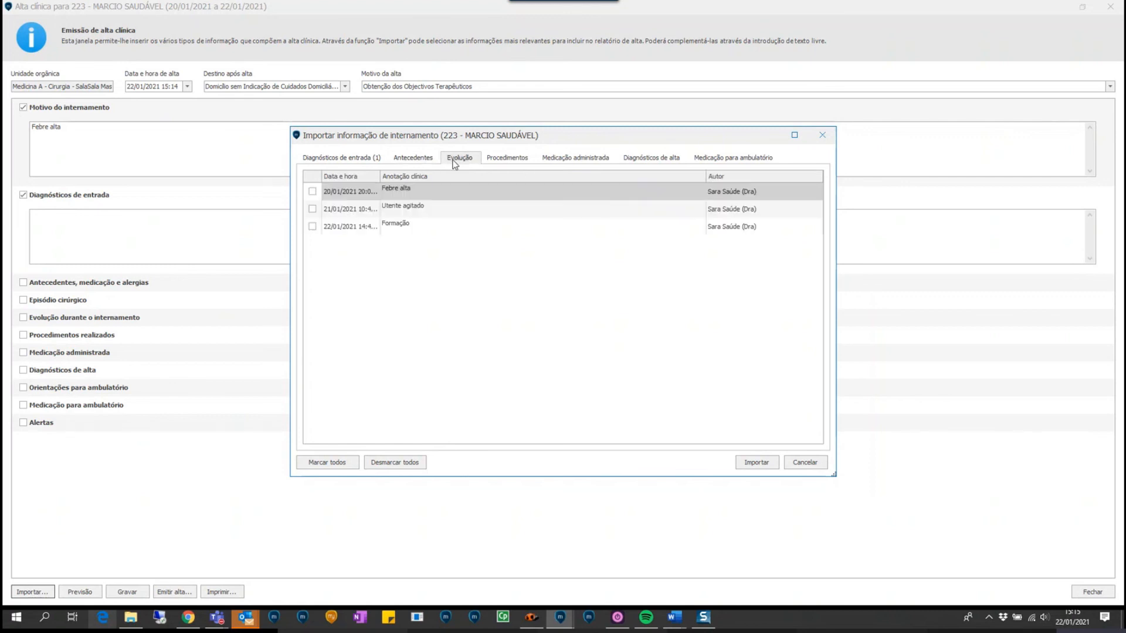
click(312, 192)
click(312, 209)
click(312, 227)
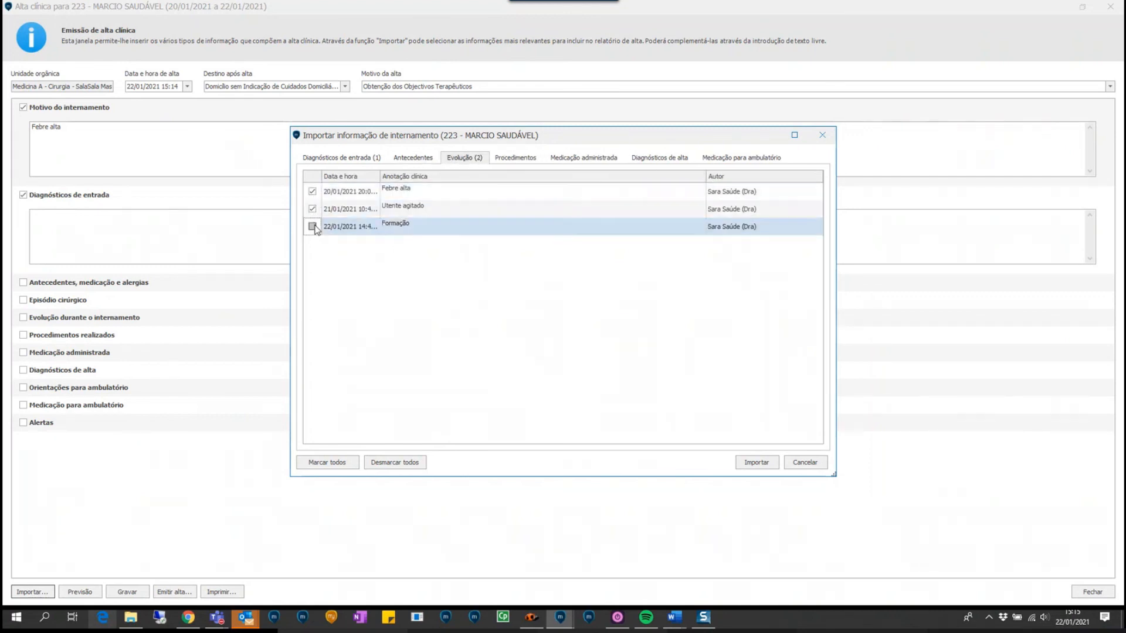
click(519, 158)
click(312, 191)
- Select all administered medication and the discharge diagnosis N89 ENXAQUECA, and import the selected information into the discharge report
click(597, 160)
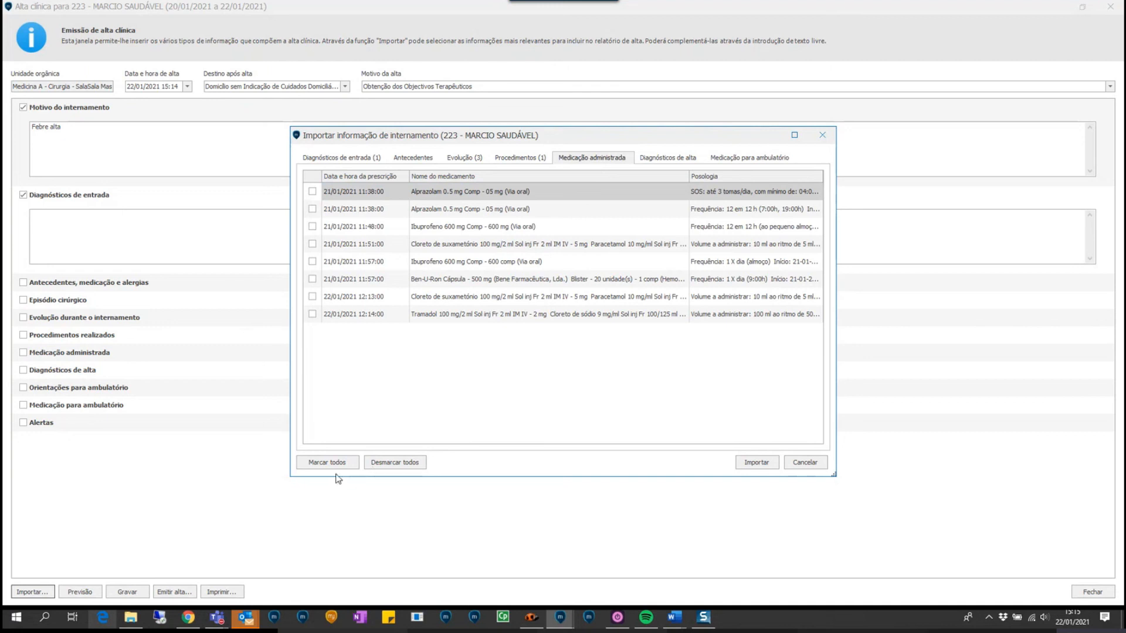
click(338, 463)
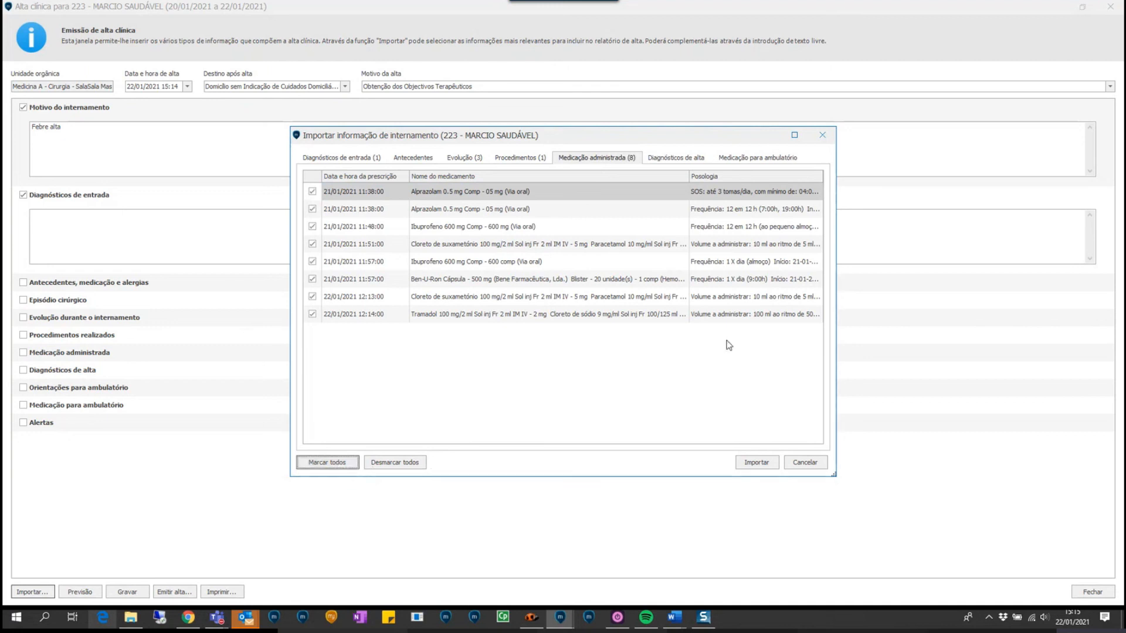
click(708, 158)
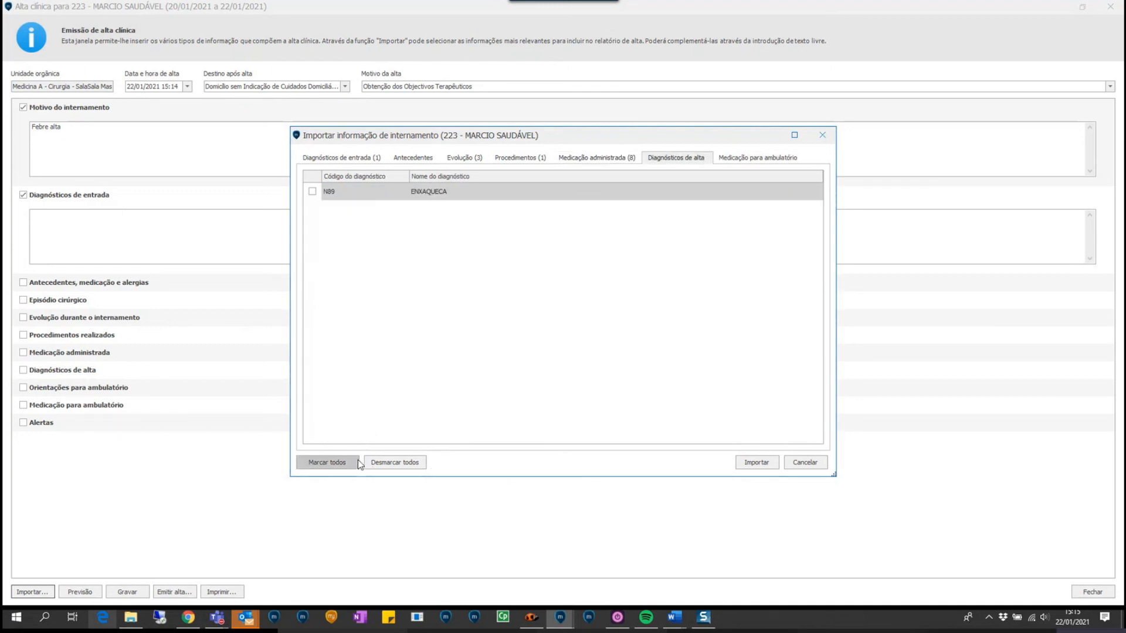
click(312, 191)
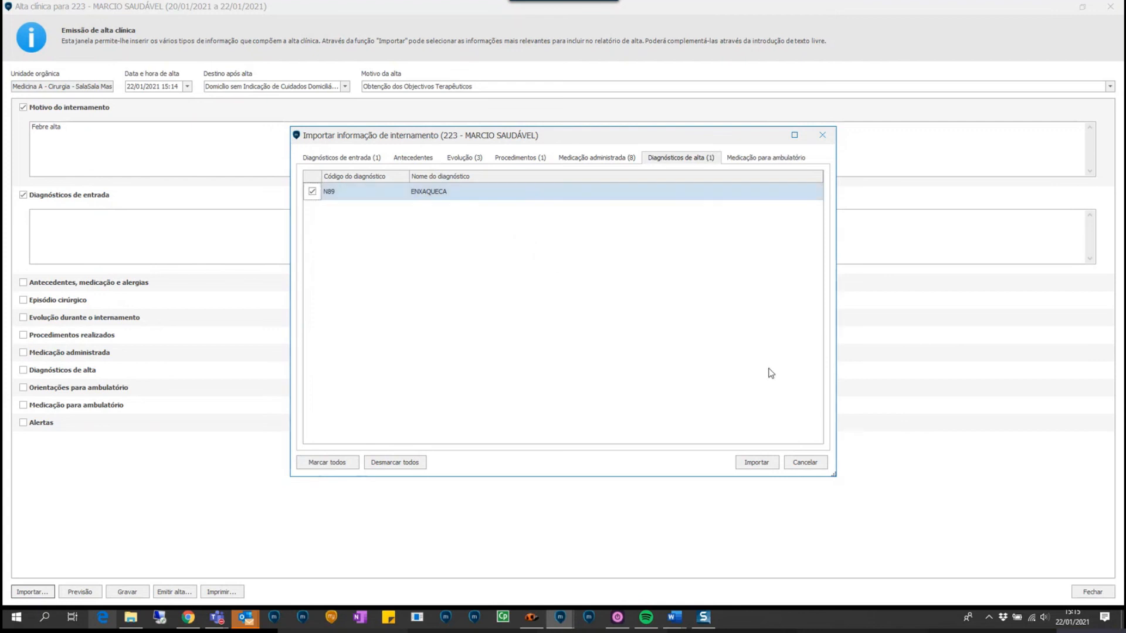
click(757, 462)
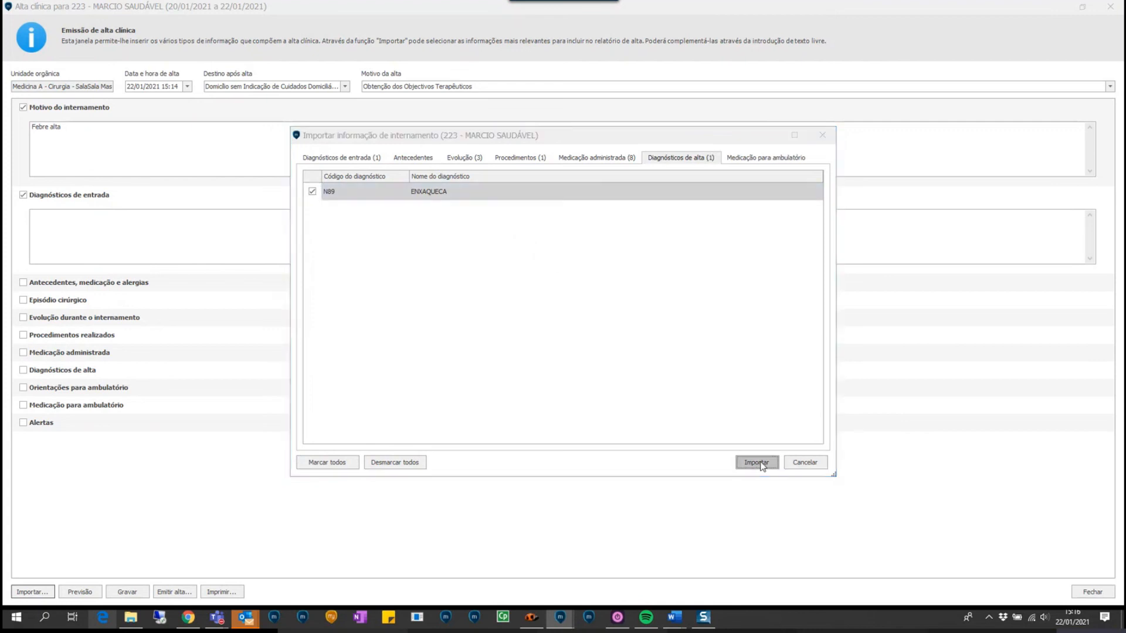
- Review the imported discharge sections, save the clinical discharge information and close the form
scroll(677, 462, down, 1)
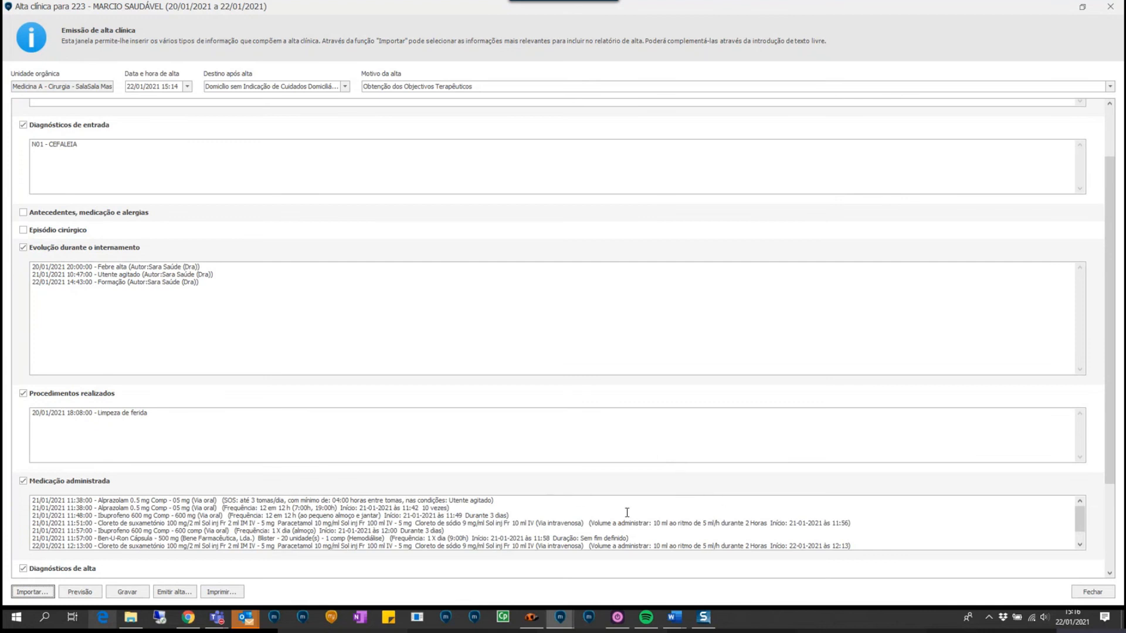
drag(1113, 478, 1119, 397)
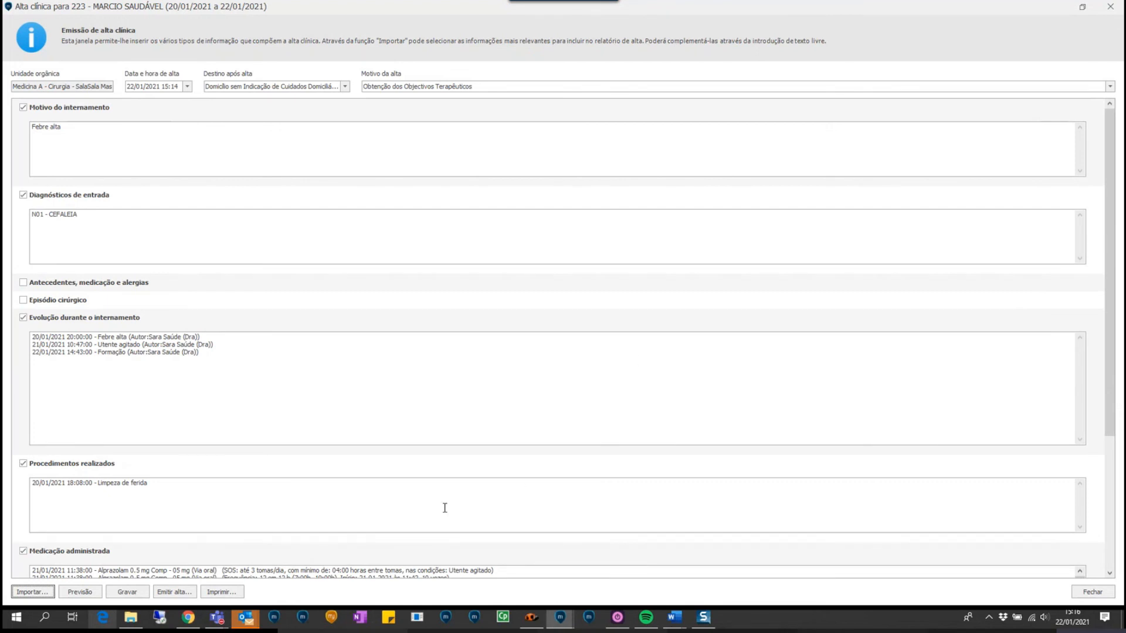
click(126, 593)
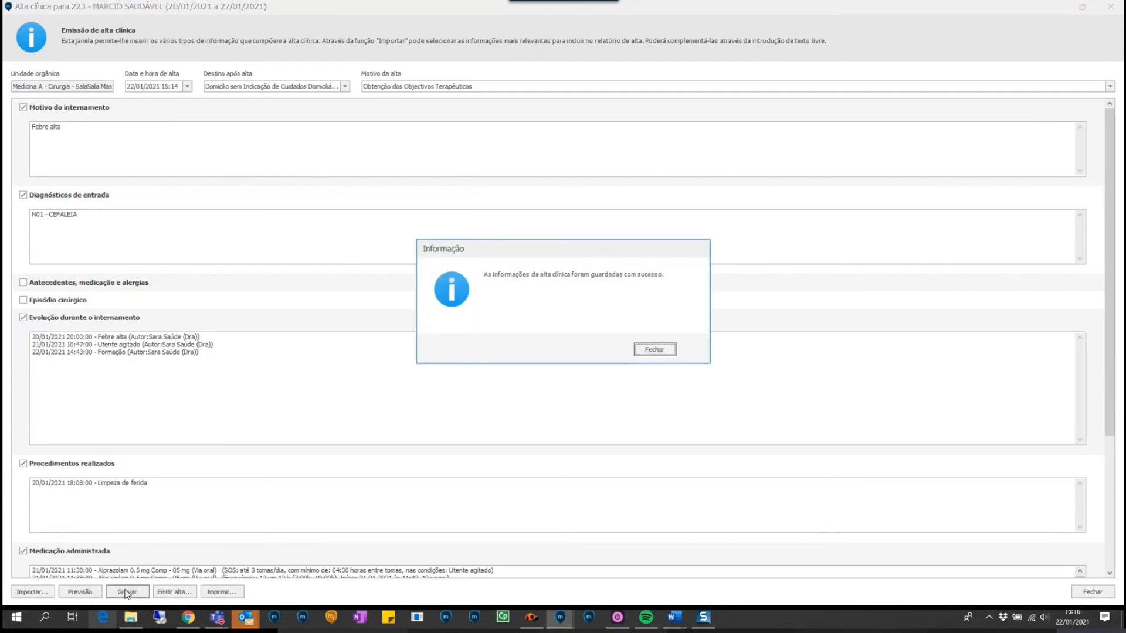
click(655, 350)
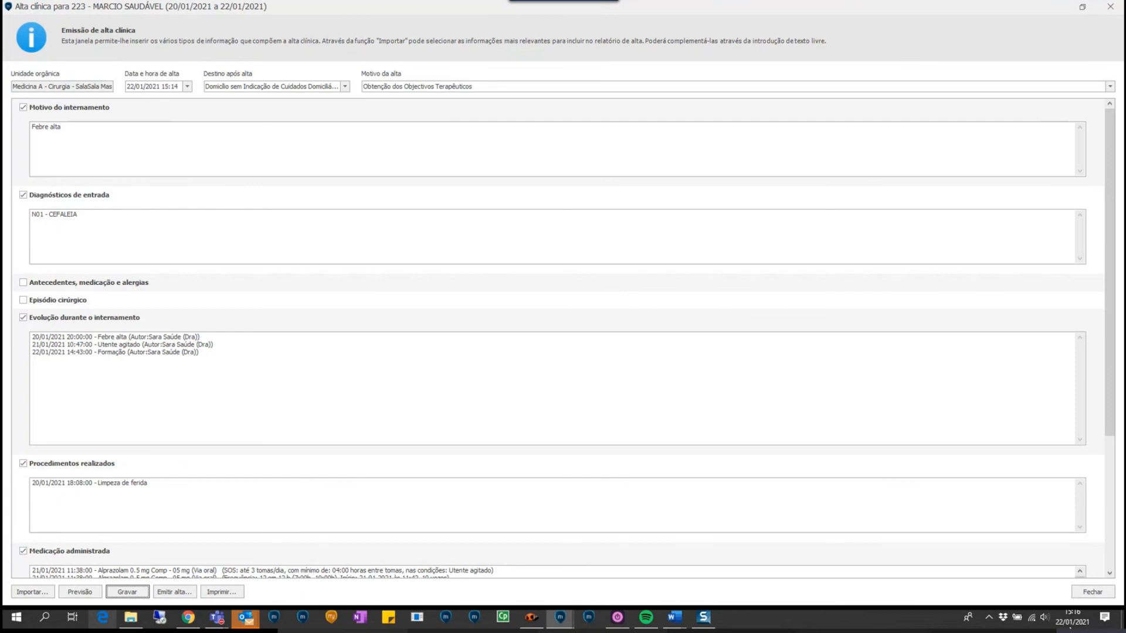
click(1092, 592)
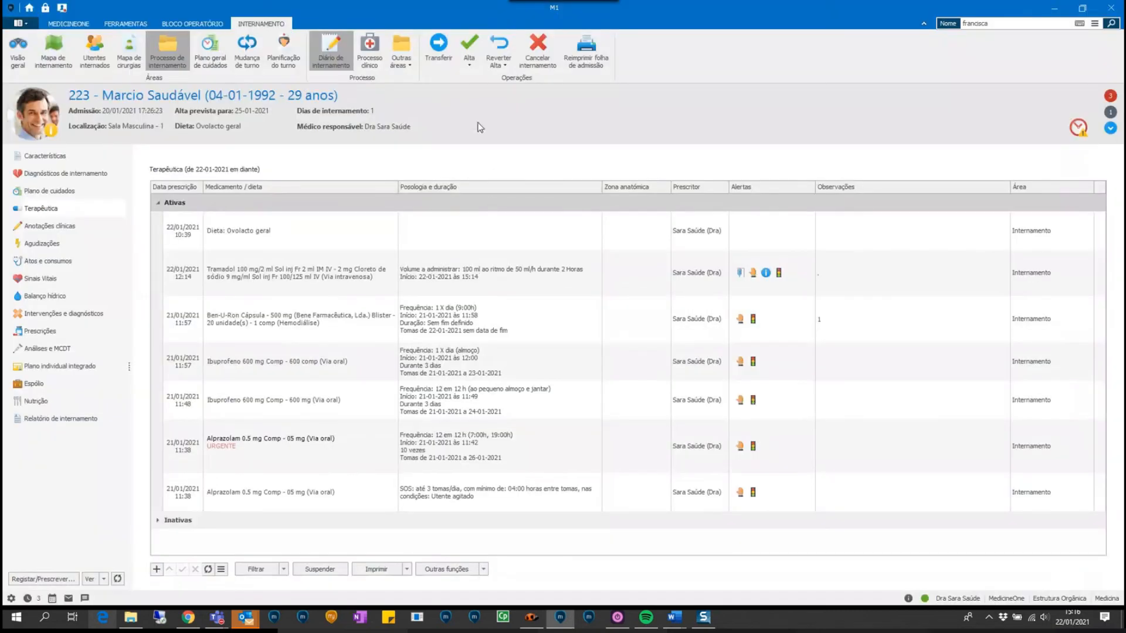
- Reopen the clinical discharge form, choosing Domicílio sem Indicação de Cuidados Domiciliários as destination and Obtenção dos Objectivos Terapêuticos as reason
click(472, 75)
click(496, 85)
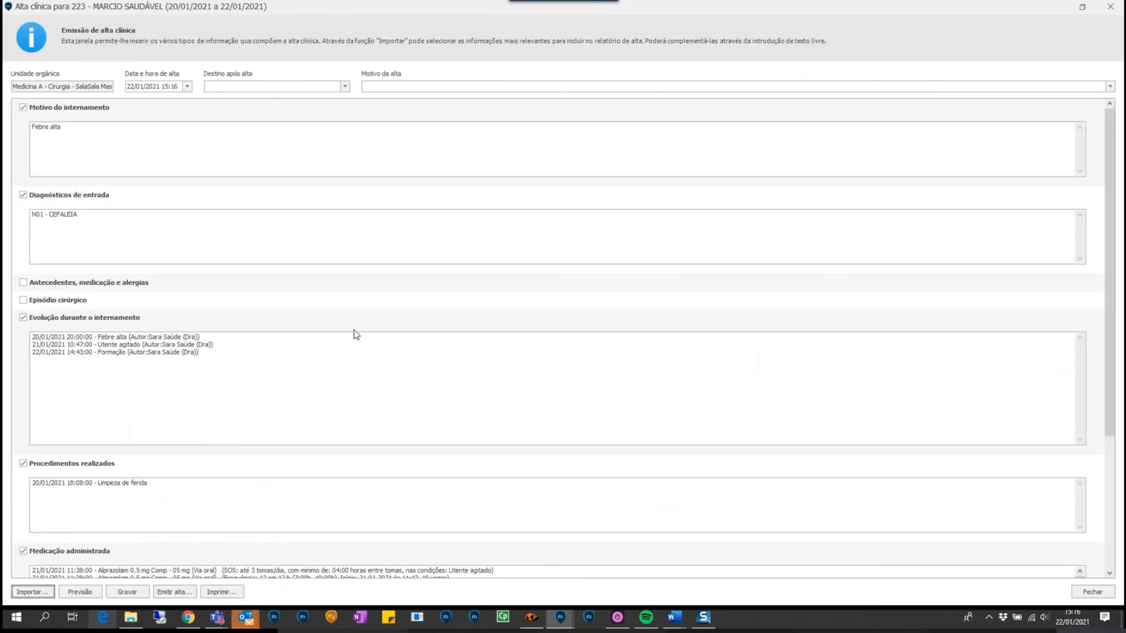
click(344, 87)
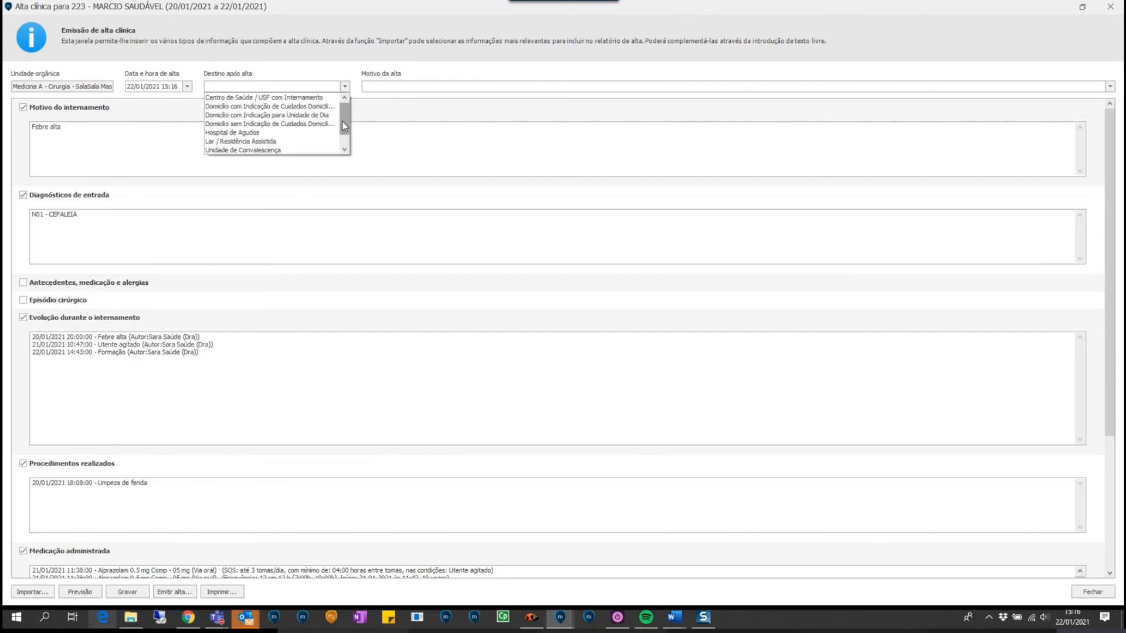
scroll(343, 124, down, 1)
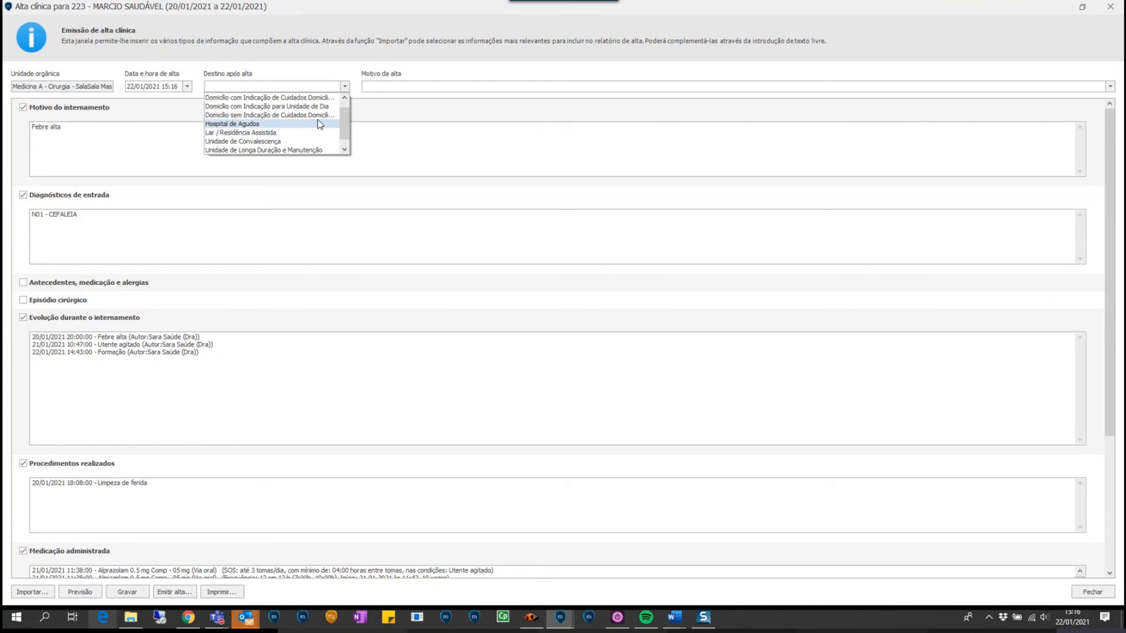
click(318, 116)
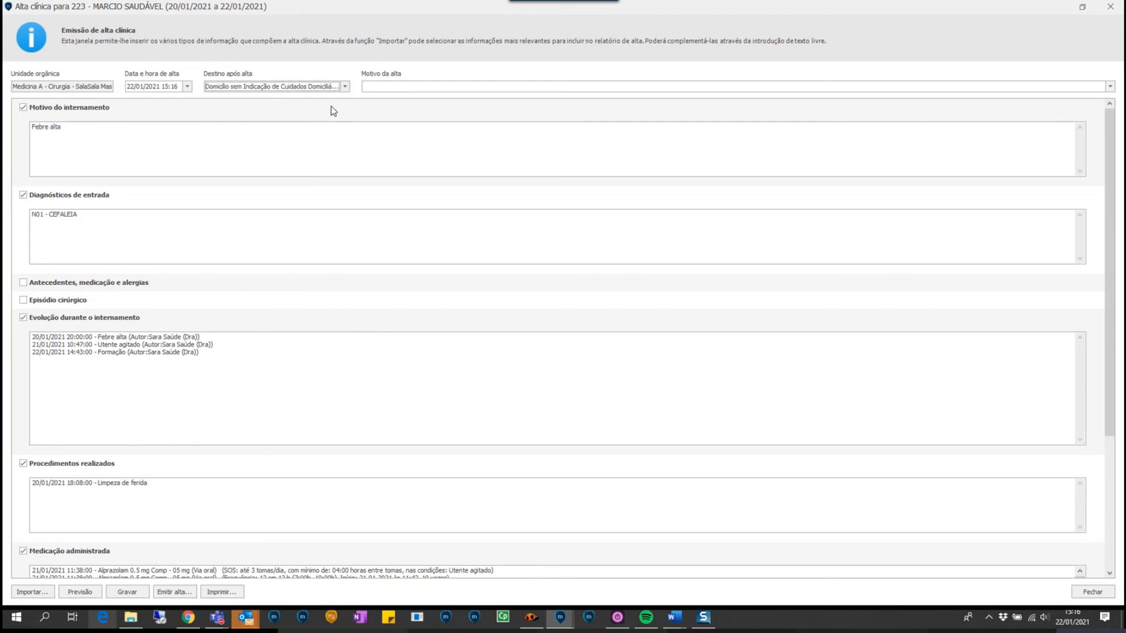
click(385, 84)
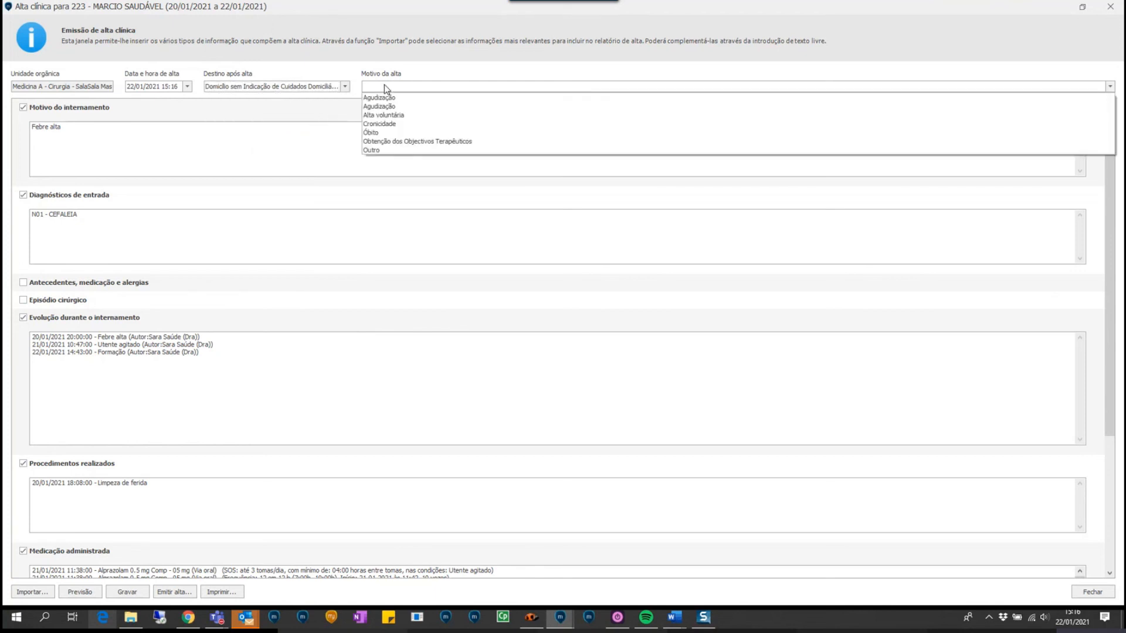
click(419, 143)
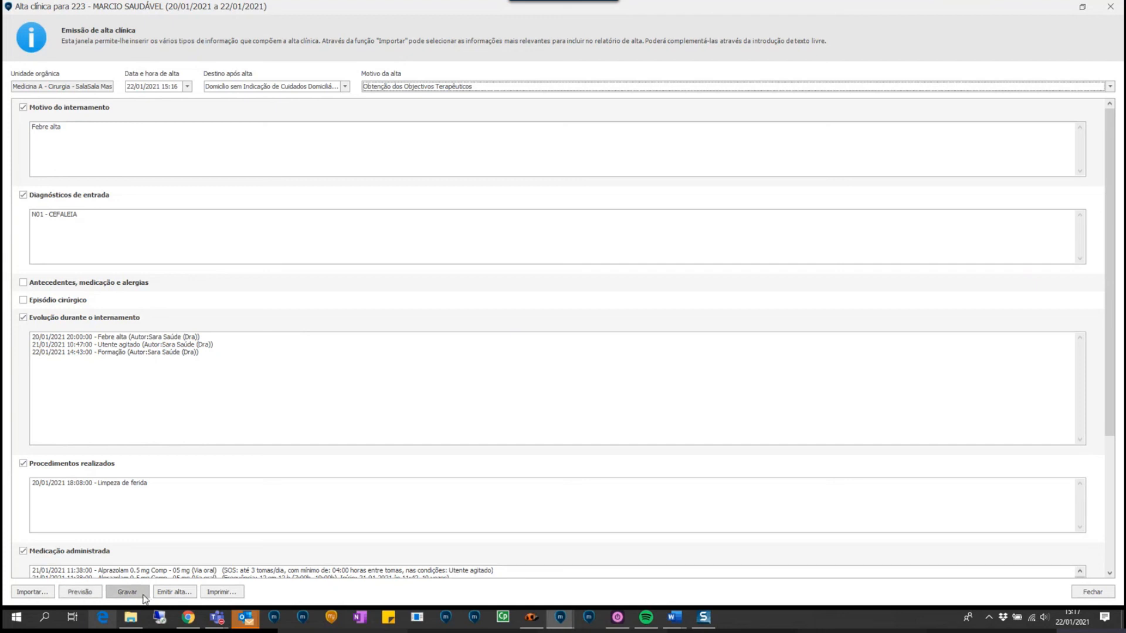
- Issue the patient's clinical discharge, confirm it and close the discharge form
click(179, 593)
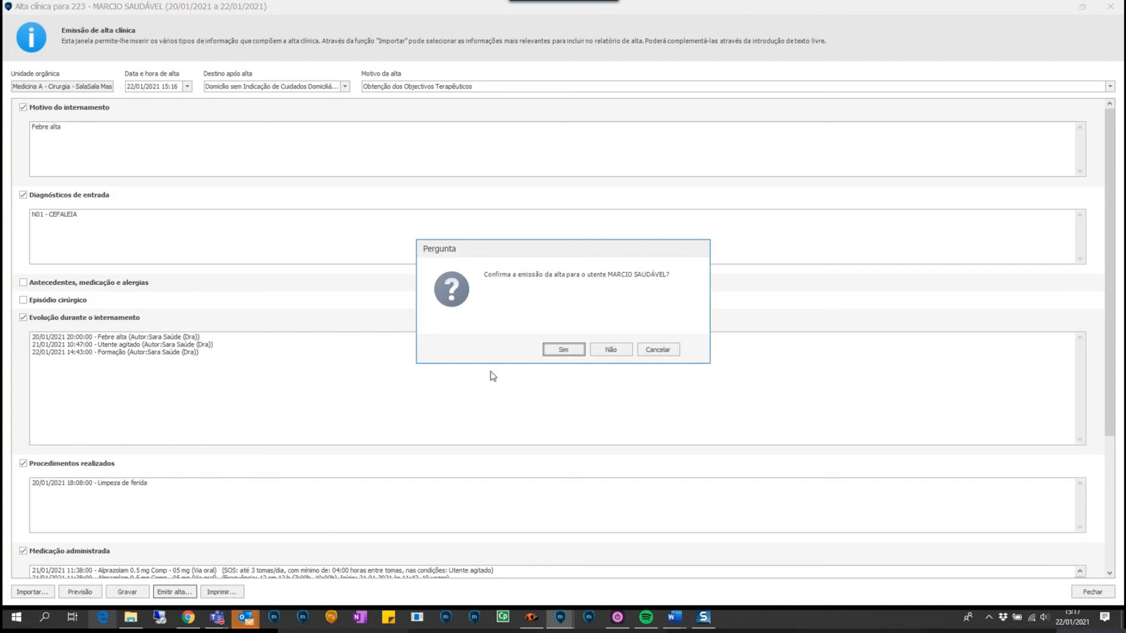
click(573, 352)
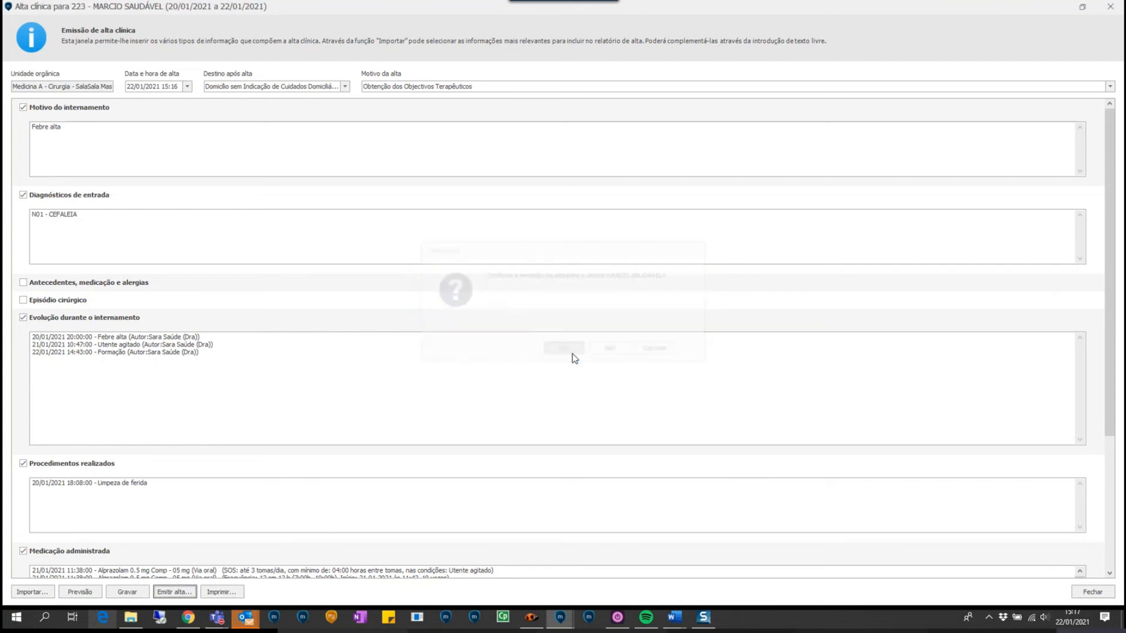
click(661, 352)
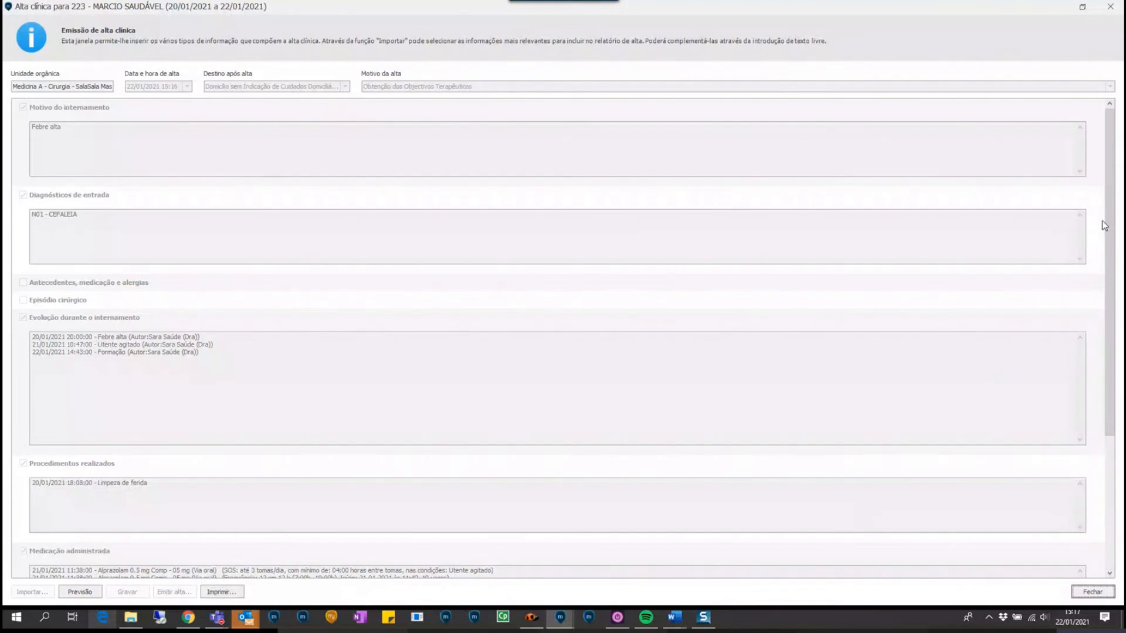
click(1110, 11)
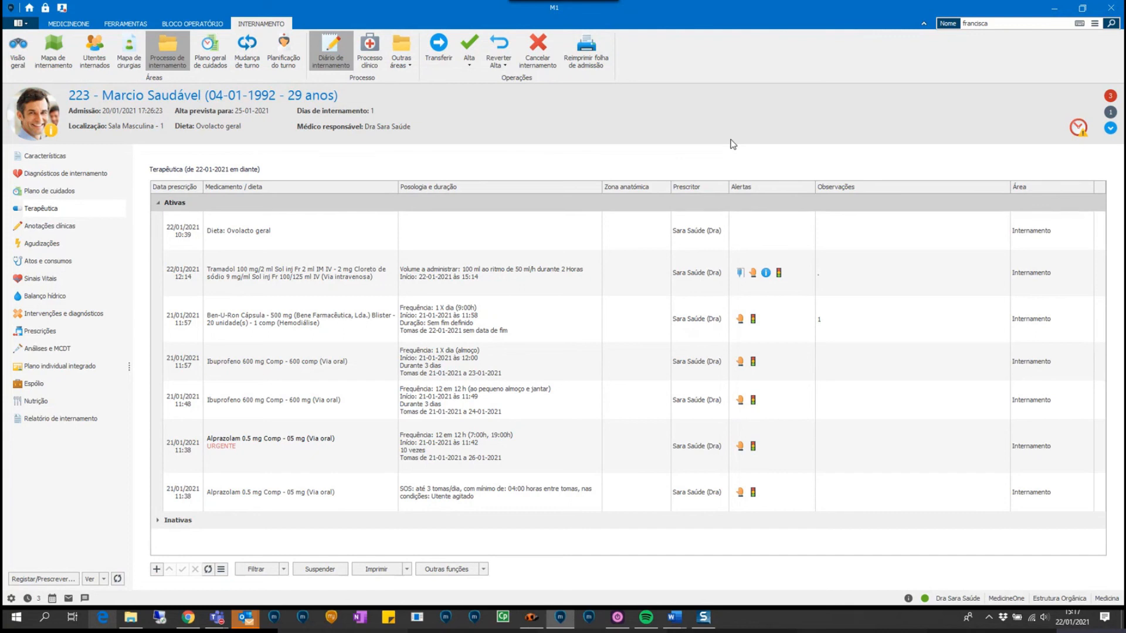
- Revert the patient's clinical discharge and confirm the reversal
click(506, 68)
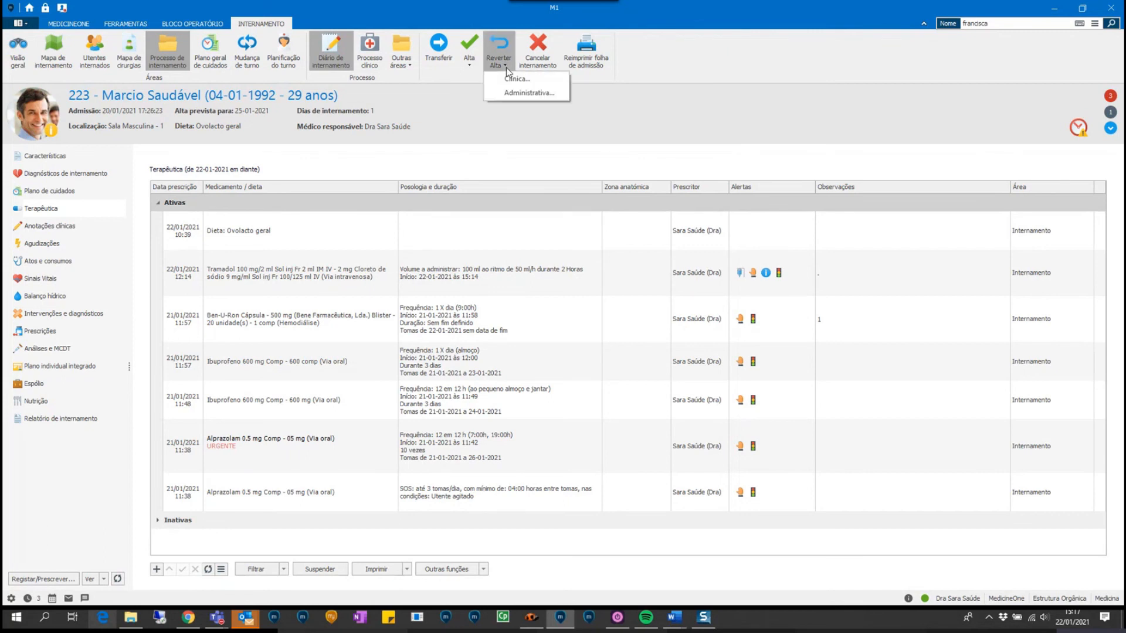
click(510, 79)
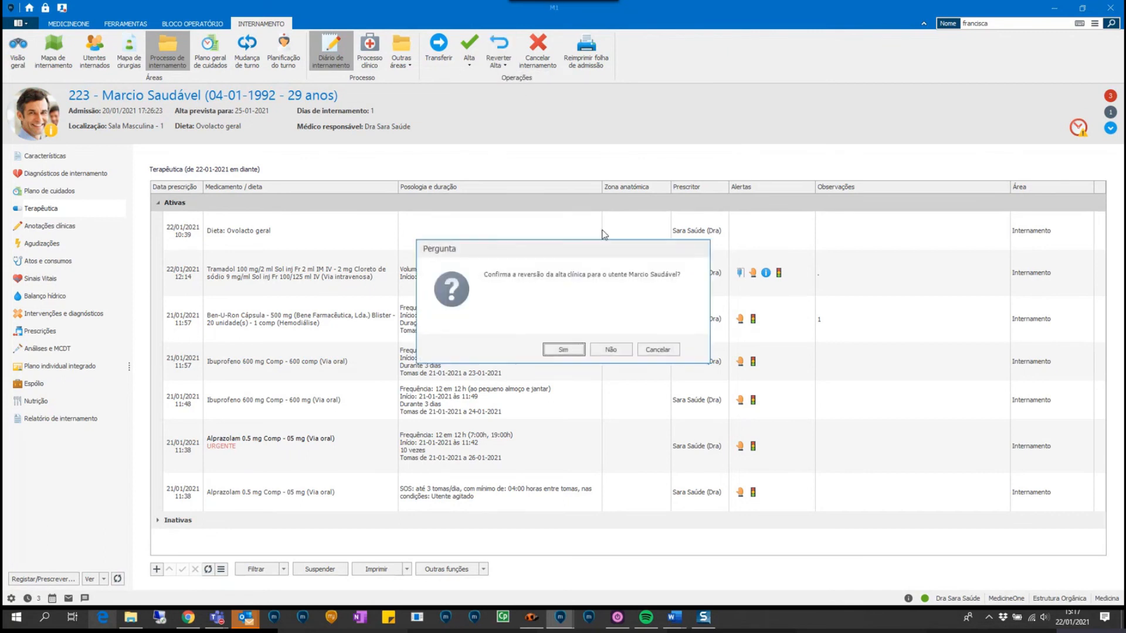
click(572, 352)
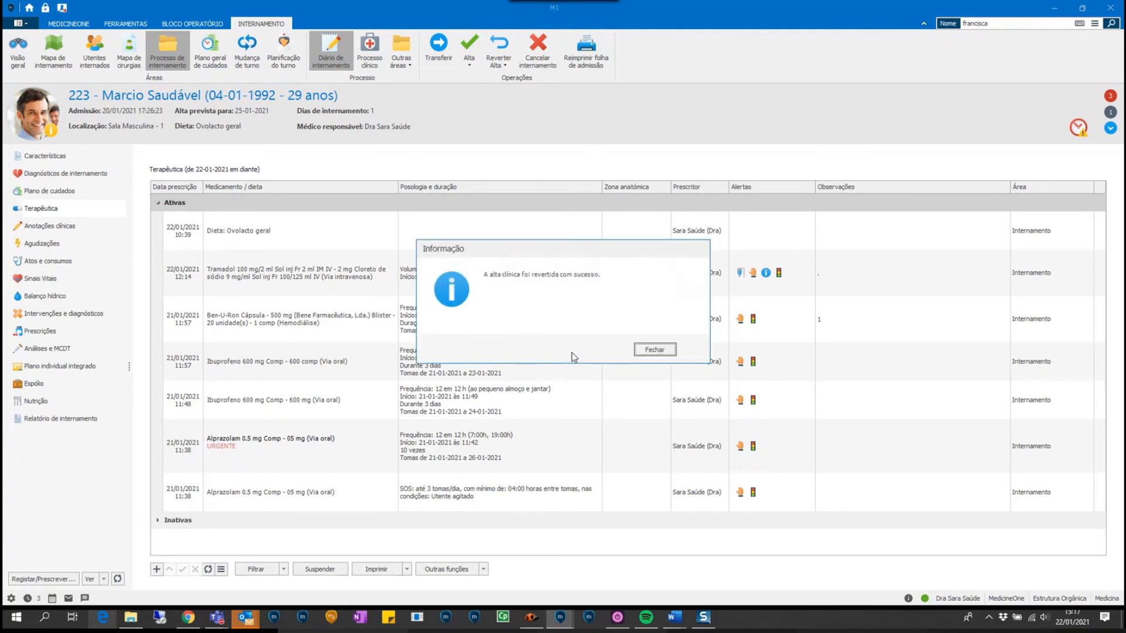
click(647, 349)
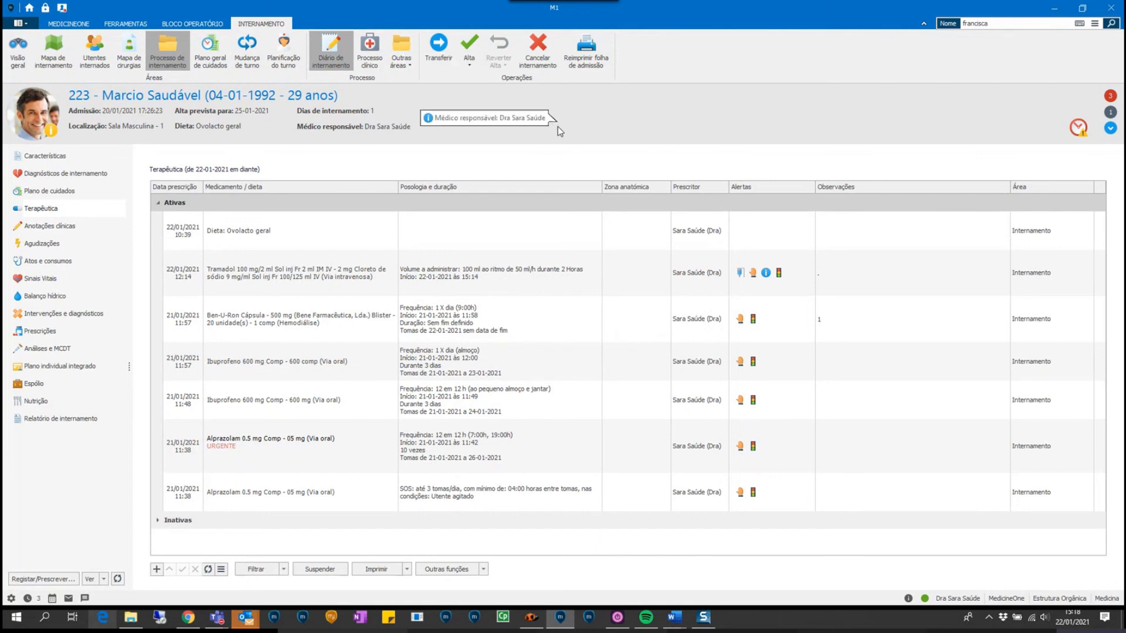
- Issue the patient's clinical discharge again with the destination and reason already filled in, and close the discharge form
click(473, 71)
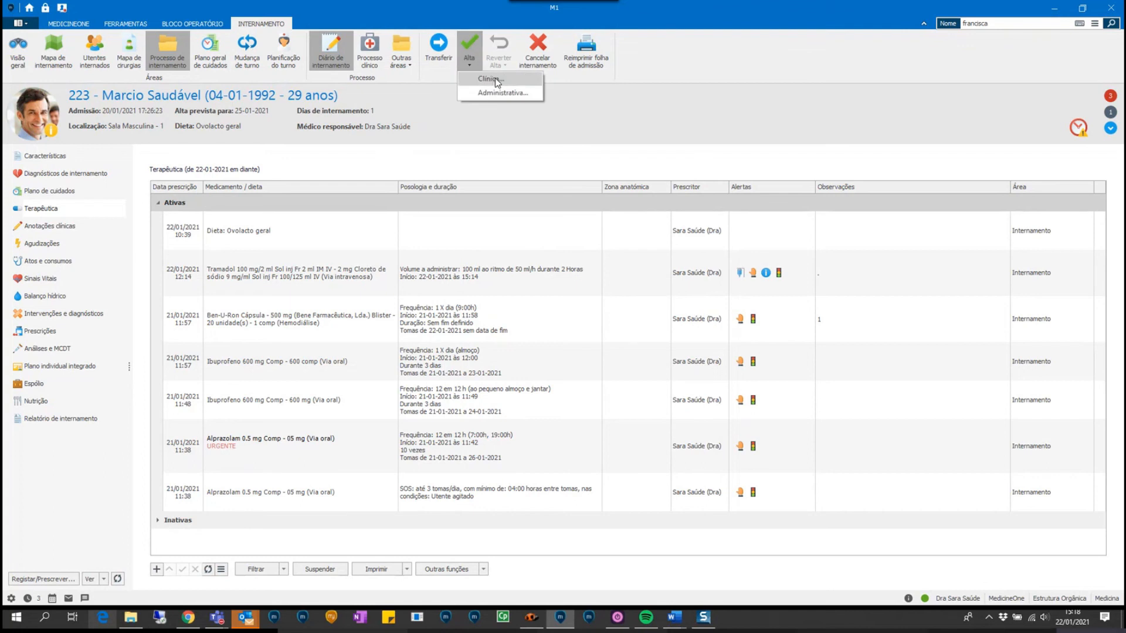
click(496, 80)
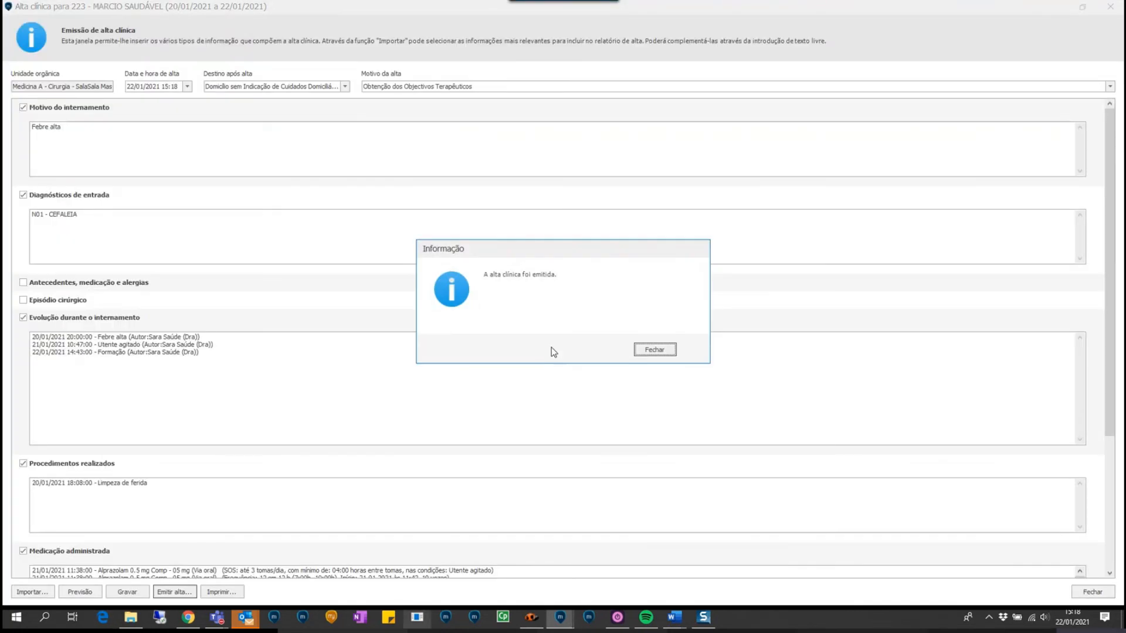
click(649, 349)
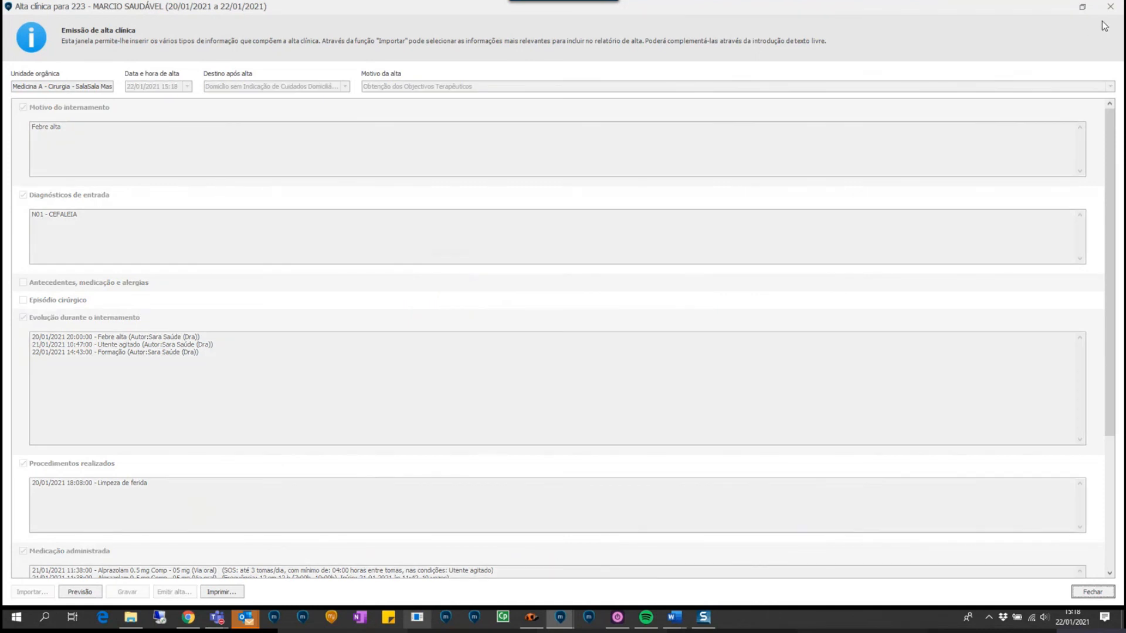
click(1110, 7)
- Issue the patient's administrative discharge, cancelling daily charges, acts and consumptions dated from the discharge onwards and suspending the prescriptions instead of transferring them to outpatient care
click(470, 59)
click(485, 93)
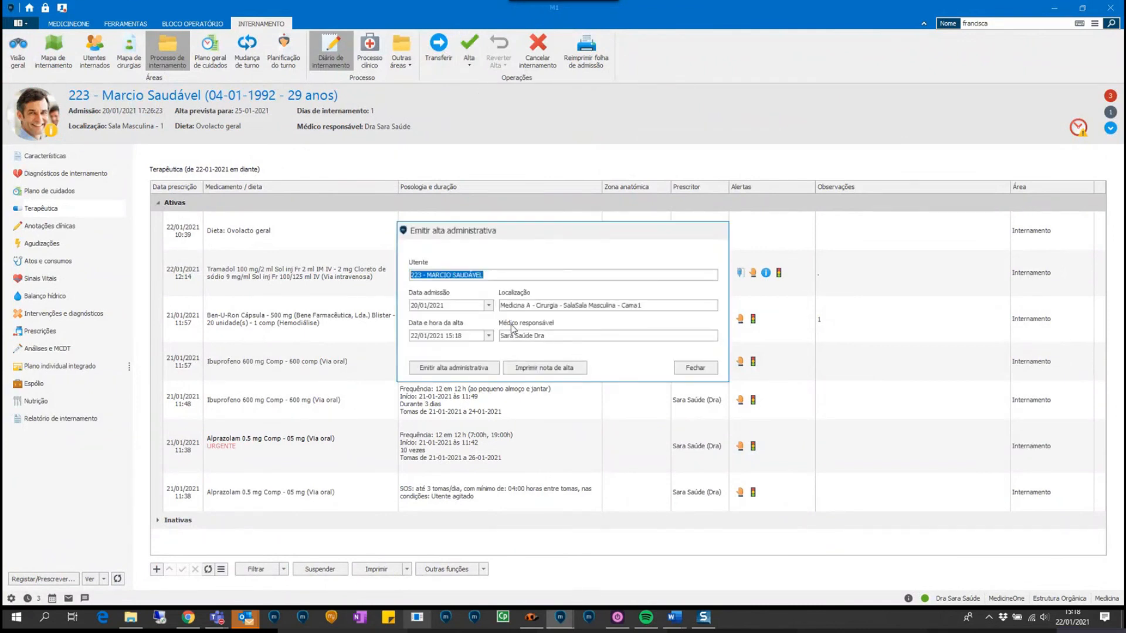
click(482, 370)
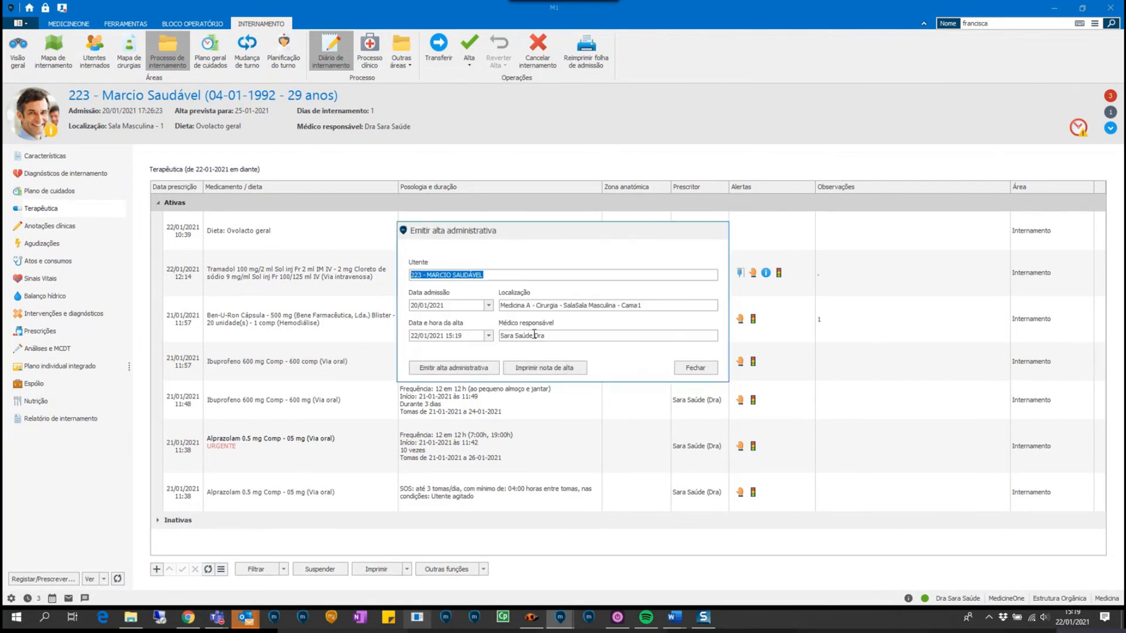
click(472, 368)
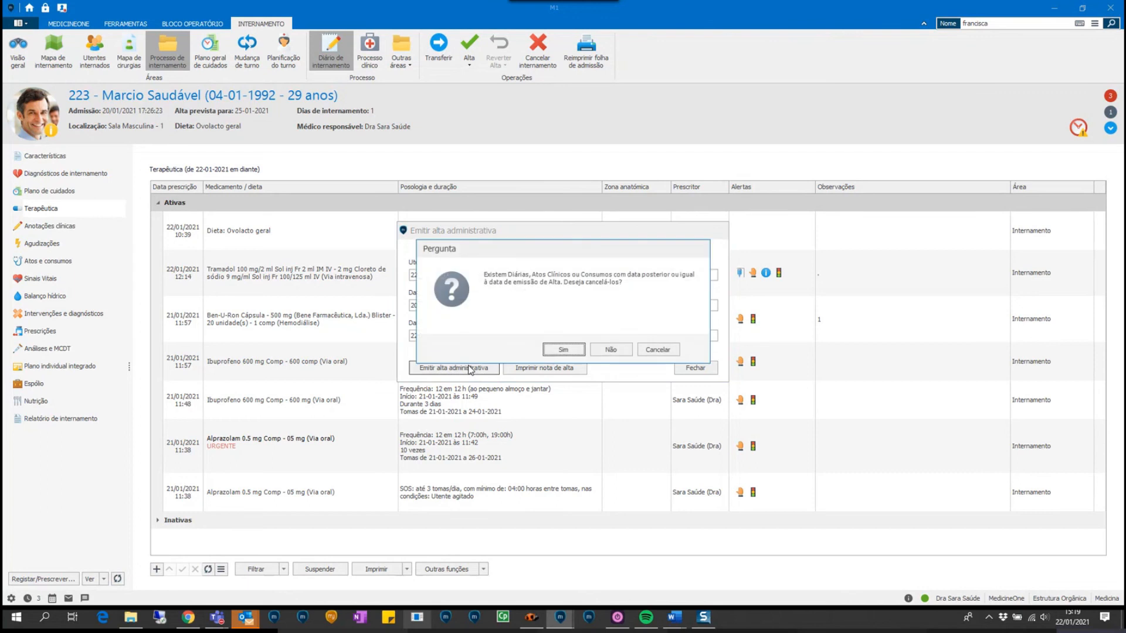
click(563, 351)
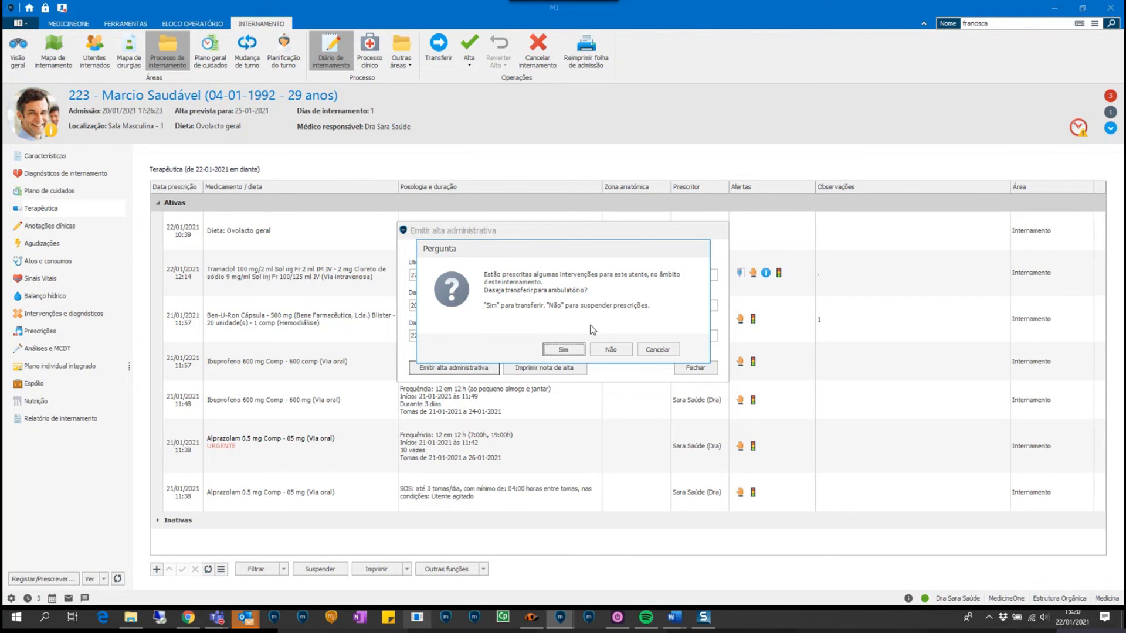
click(618, 354)
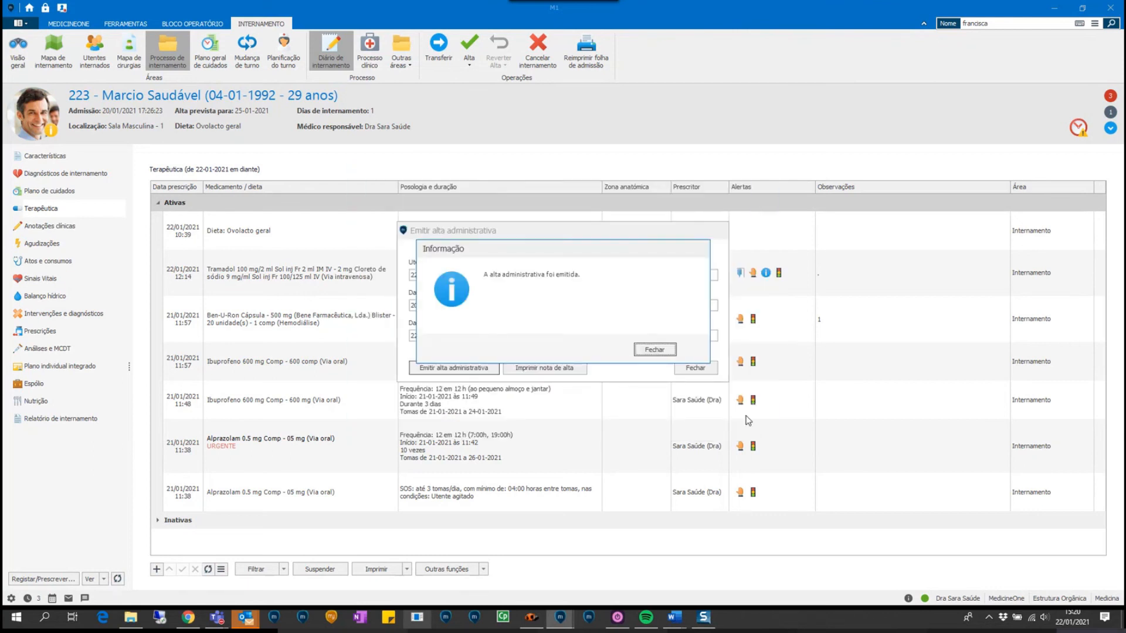
click(665, 351)
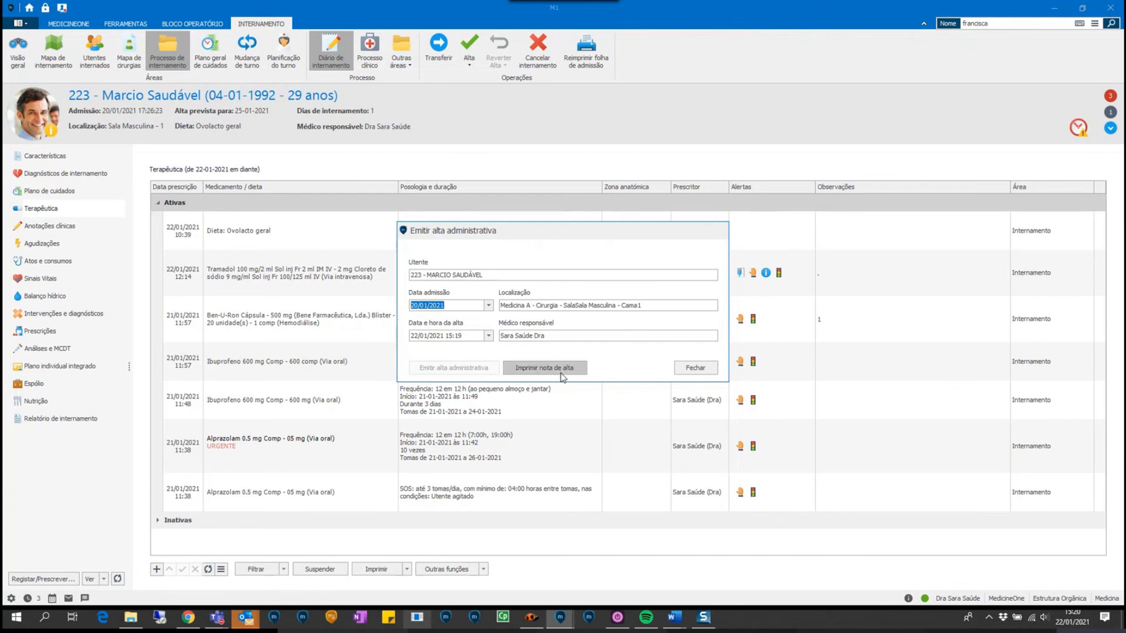
click(700, 367)
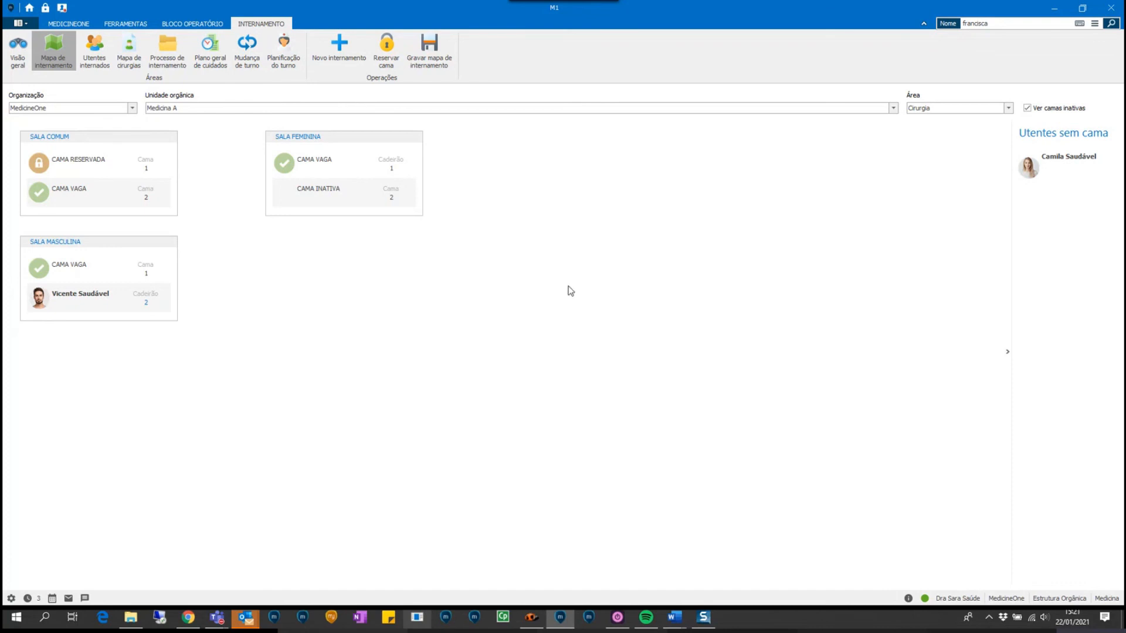
- In the Consulta module, search for the discharged patient by first name and open the Internamentos section of the clinical record
click(60, 26)
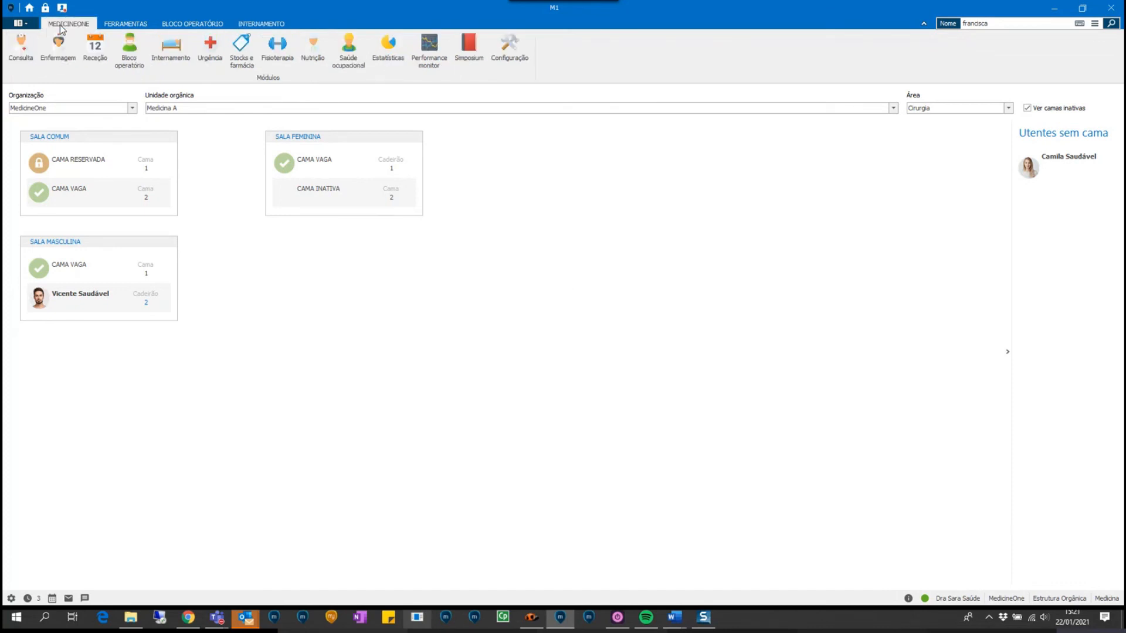
click(33, 59)
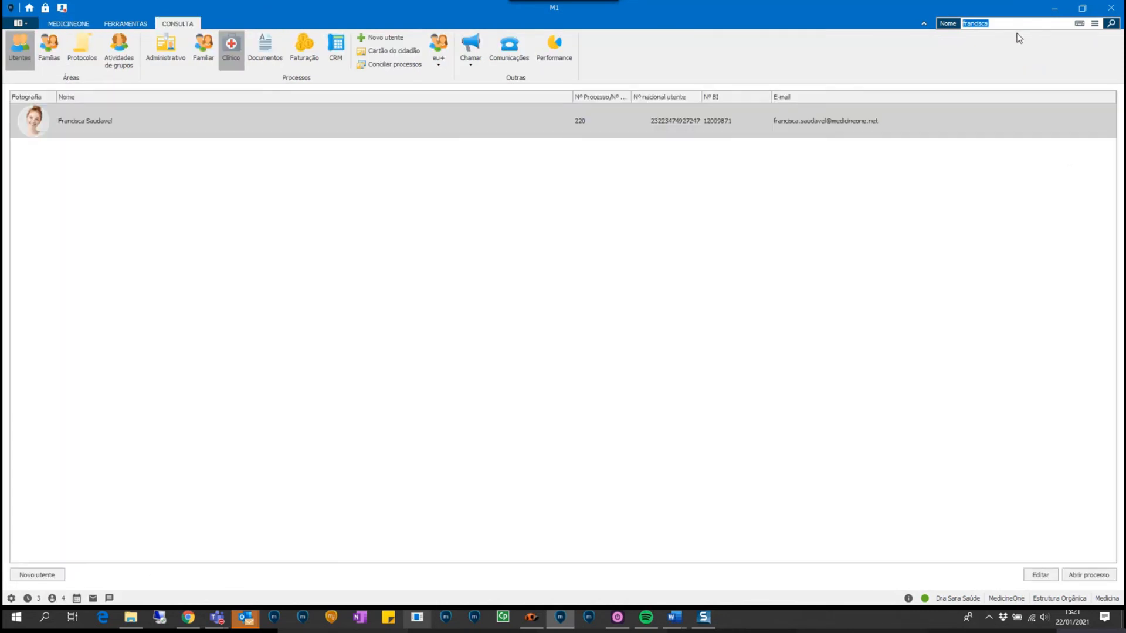
text(marcio)
key(Return)
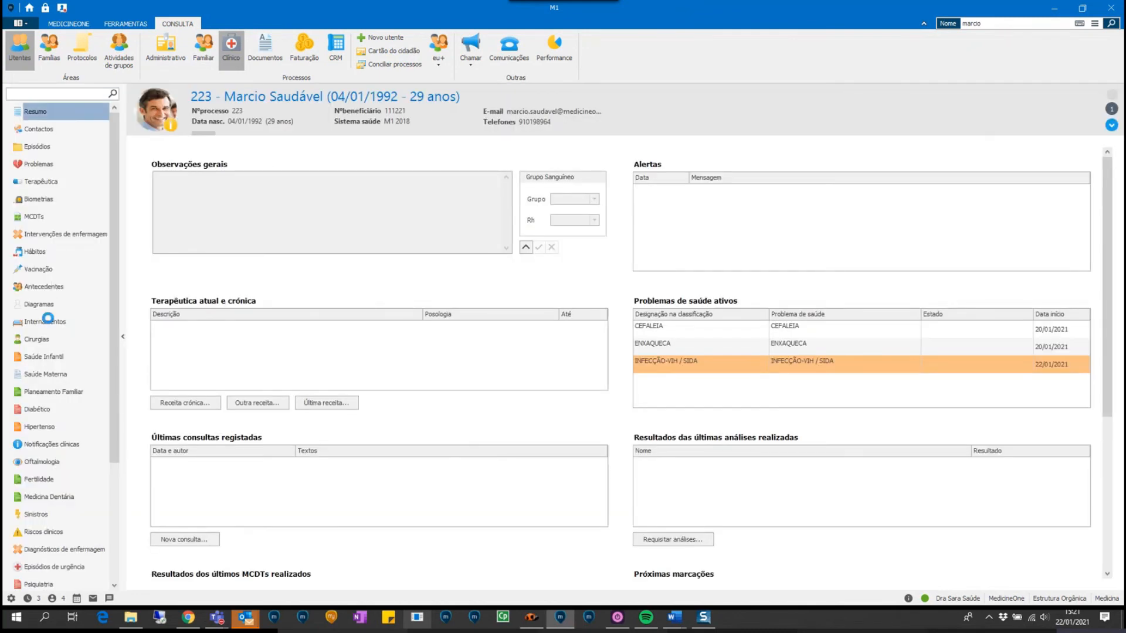
click(48, 321)
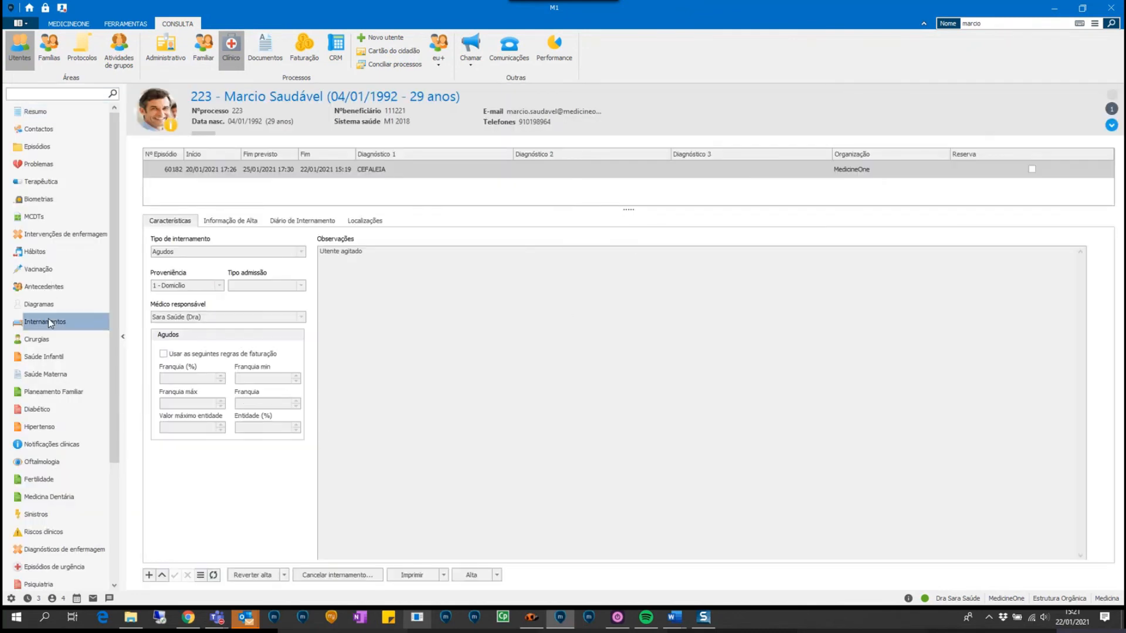
- Revert the administrative discharge of the patient's inpatient episode, confirming the reversal and keeping the discharge records
click(264, 574)
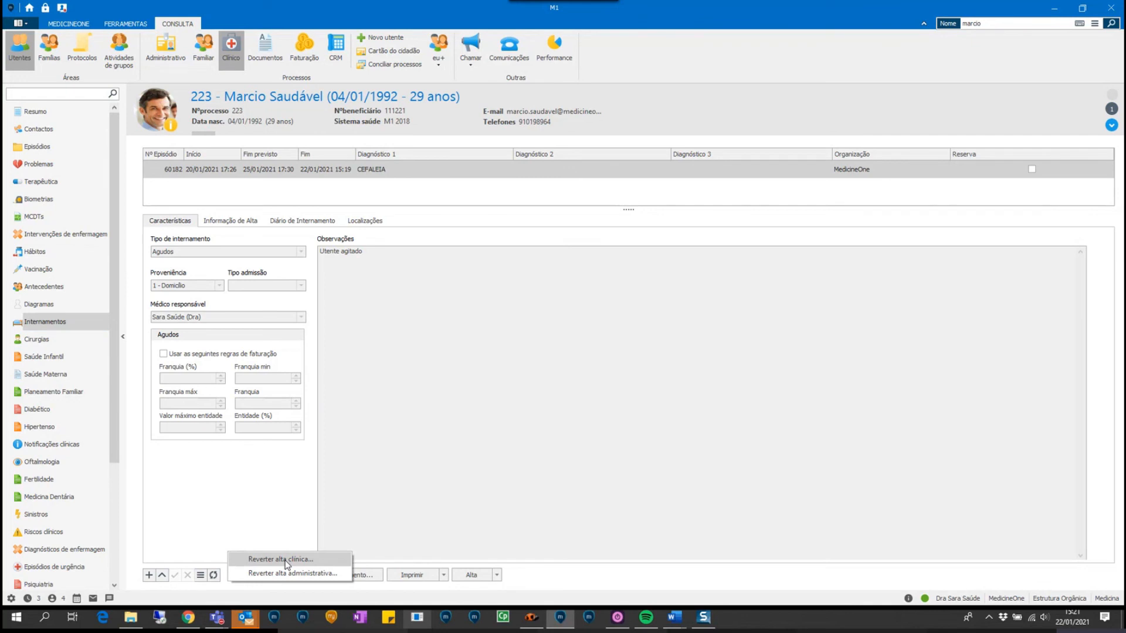
click(287, 573)
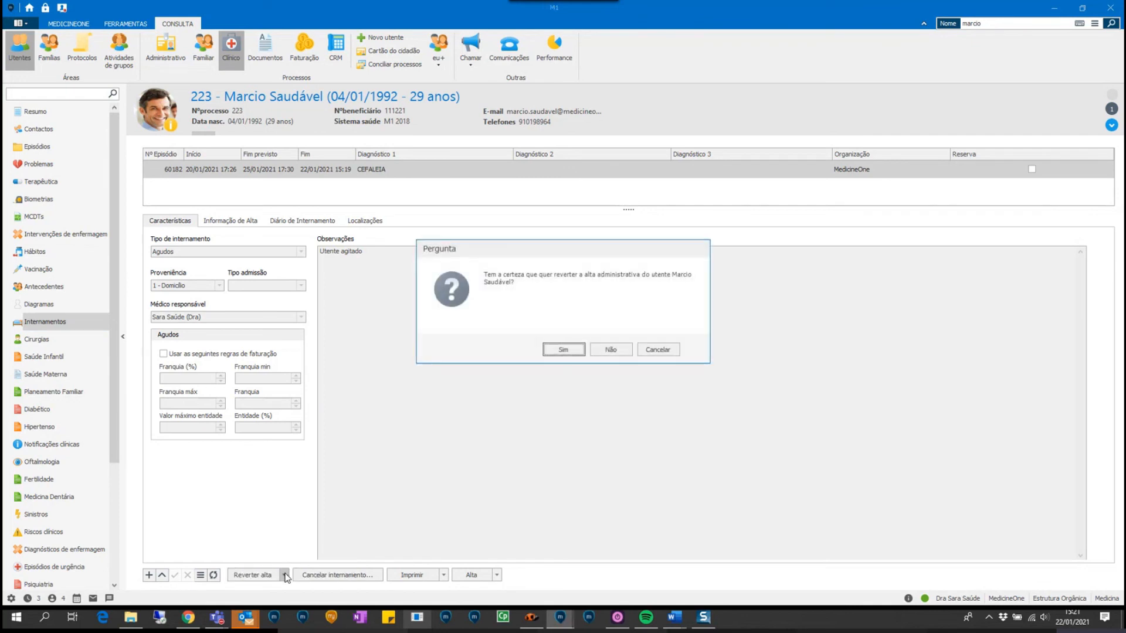
click(554, 351)
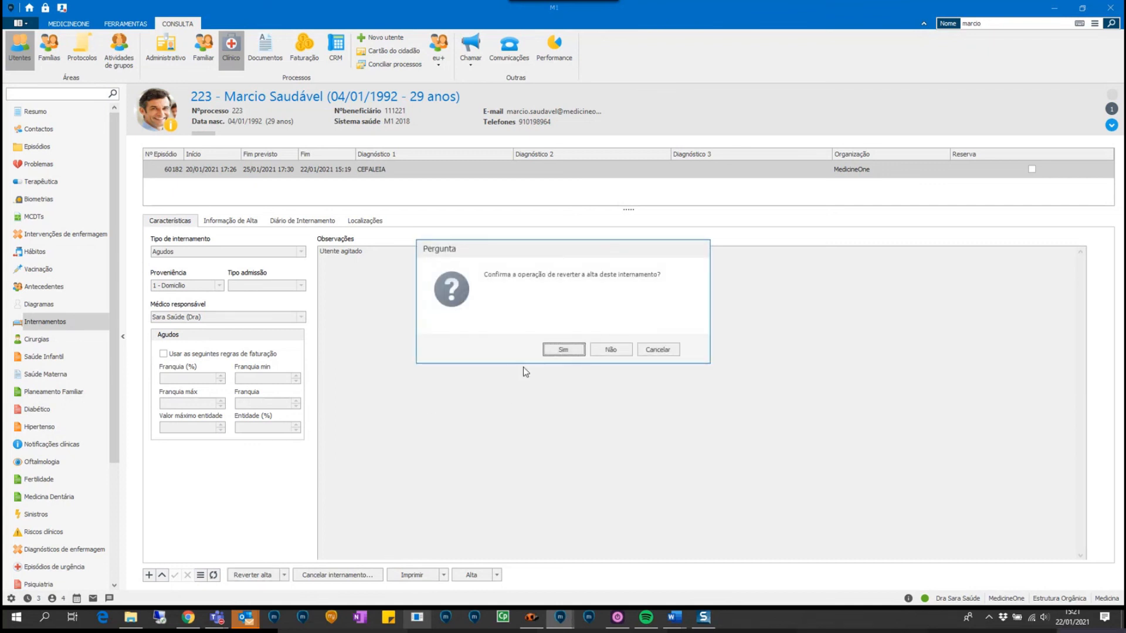
click(559, 348)
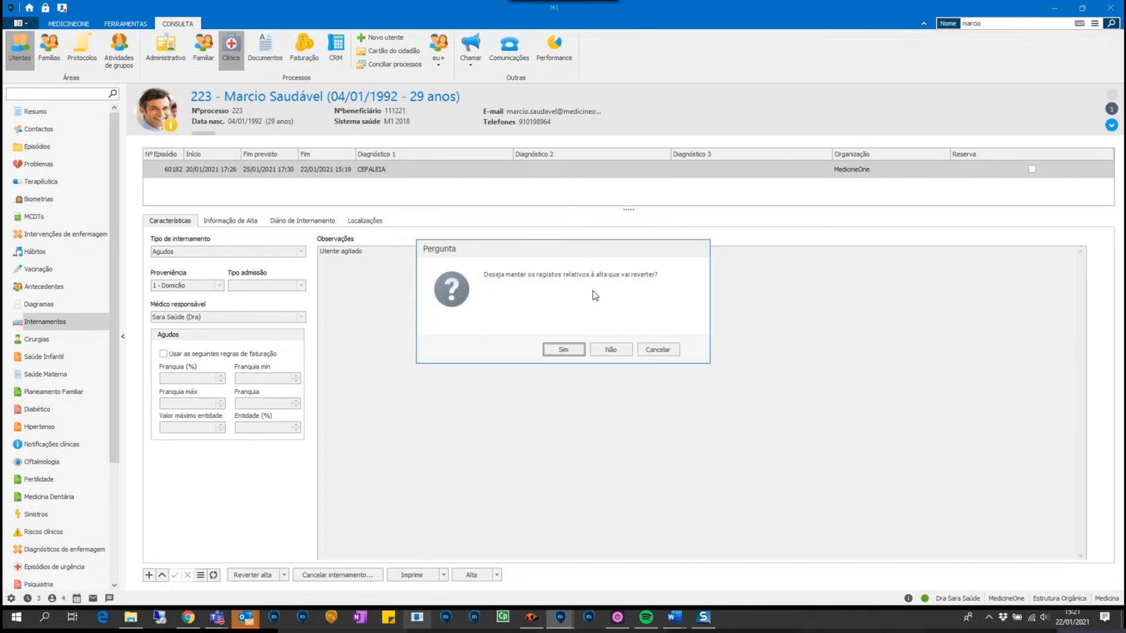
click(562, 351)
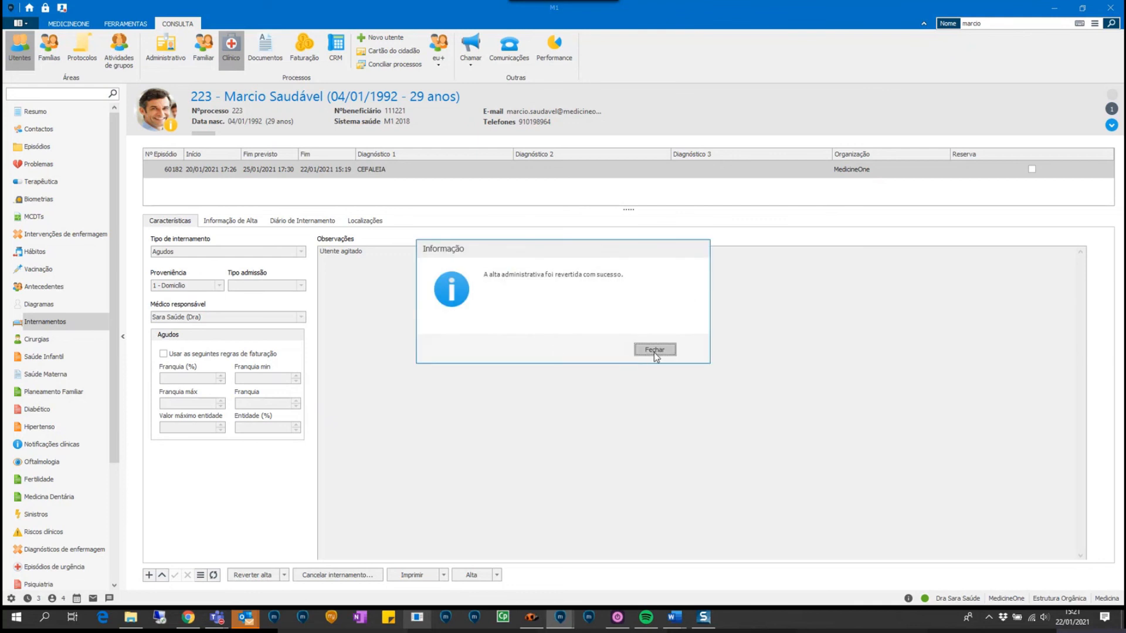
click(657, 353)
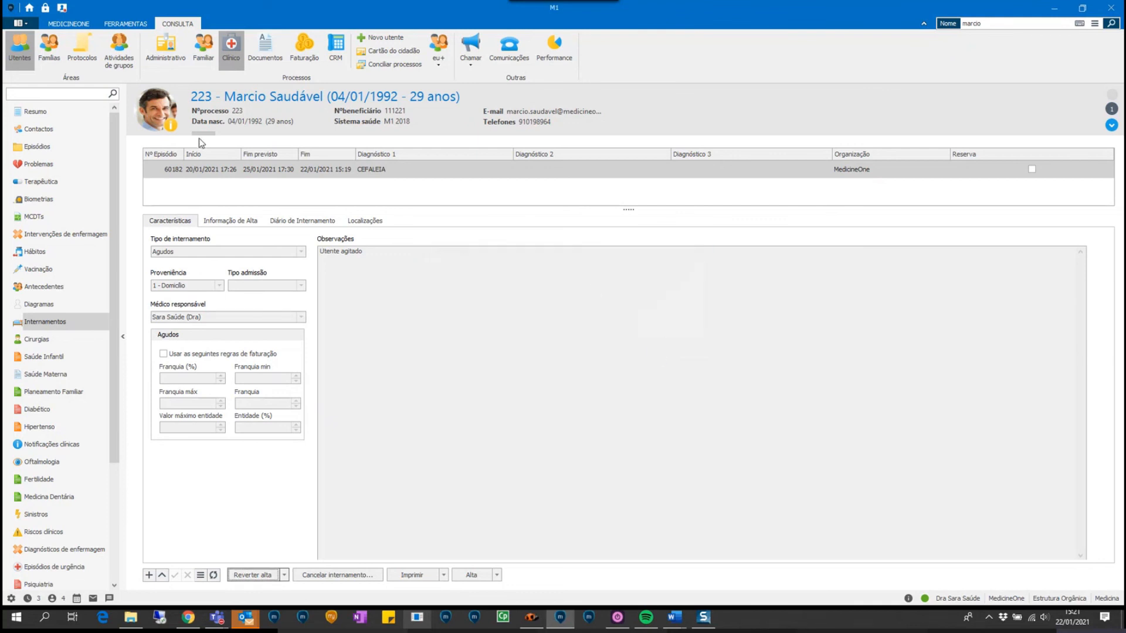
- Return to the Internamento module
click(68, 23)
click(163, 44)
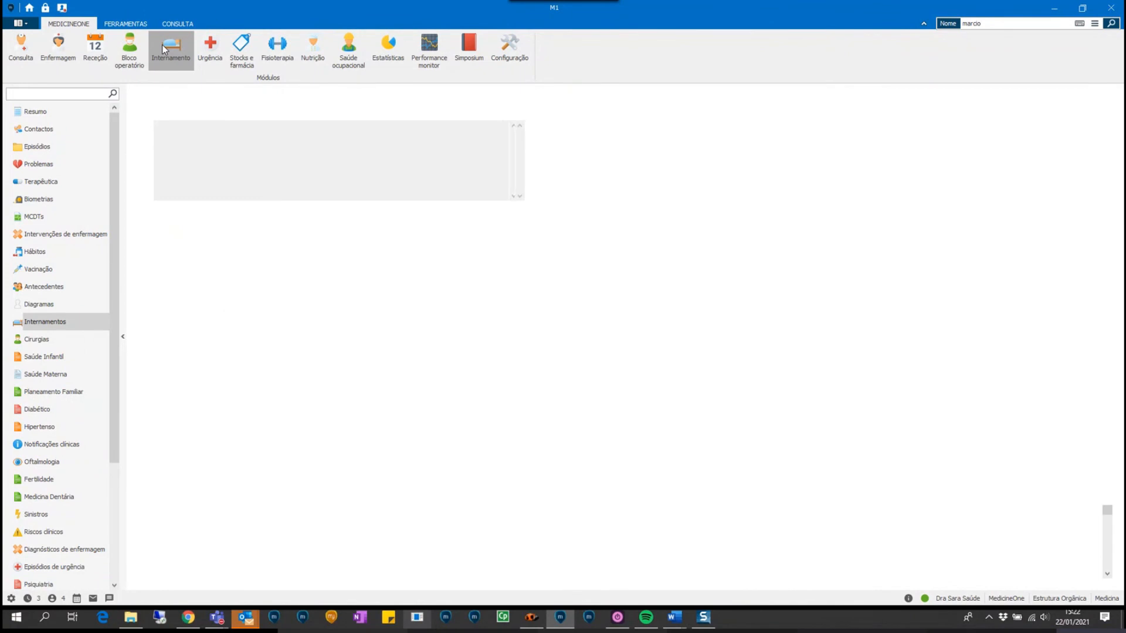